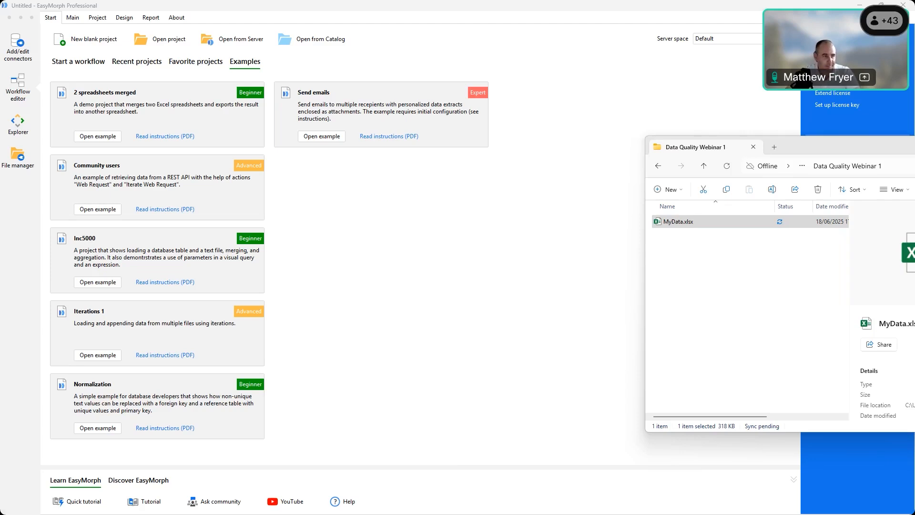
Step: Import MyData.xlsx into a new project and enlarge its table so most columns and rows are visible
{"action": "left_click", "coordinate": [700, 224]}
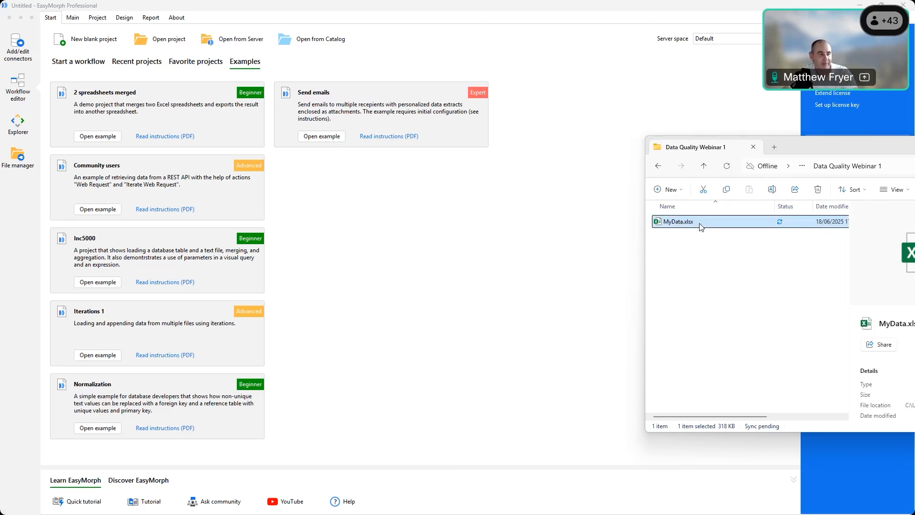
{"action": "left_click_drag", "start_coordinate": [698, 225], "coordinate": [554, 237]}
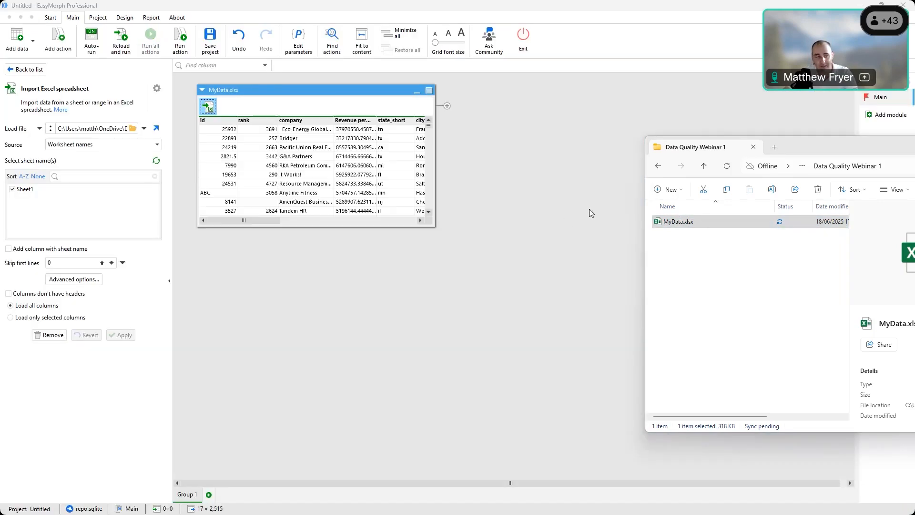
{"action": "left_click", "coordinate": [641, 107]}
{"action": "left_click_drag", "start_coordinate": [434, 225], "coordinate": [826, 465]}
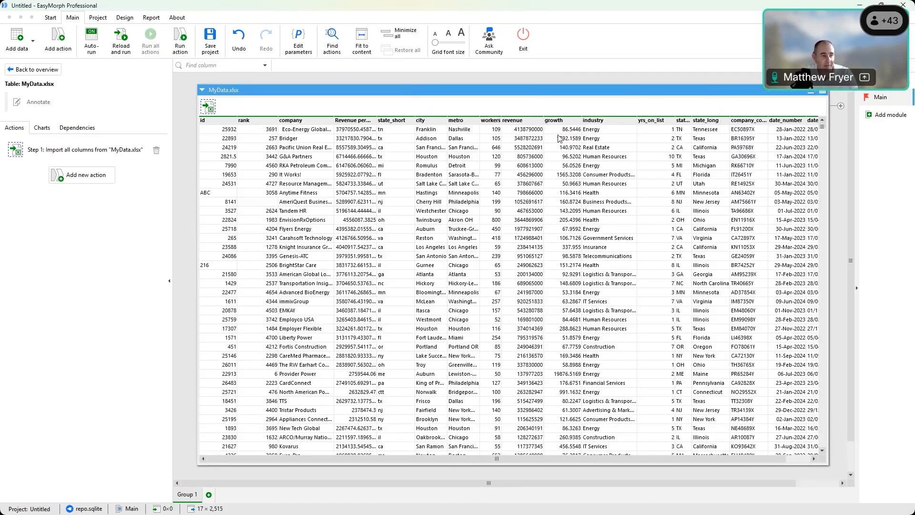
{"action": "left_click_drag", "start_coordinate": [537, 96], "coordinate": [529, 98]}
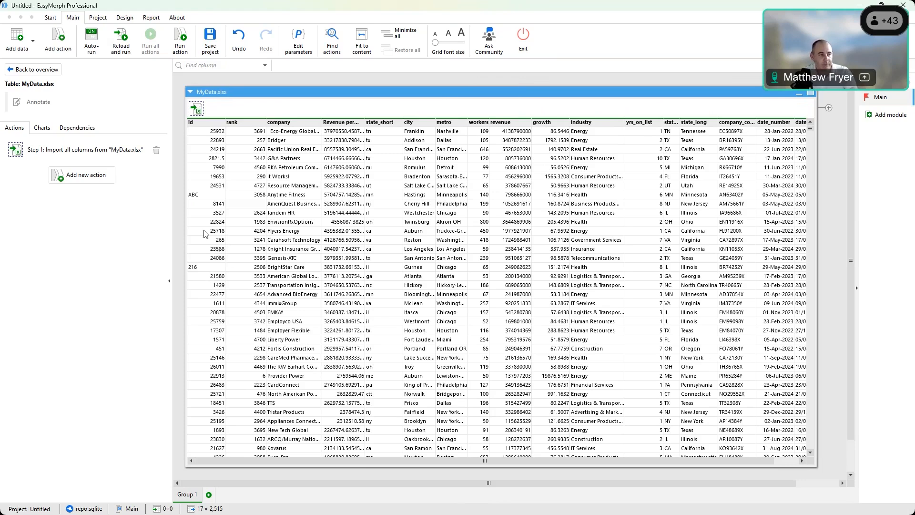
Step: Inspect the text id 216 and the company cells Anytime Fitness and Eco-Energy Global Biofuels with the Cell Profiler
{"action": "left_click", "coordinate": [208, 270]}
{"action": "right_click", "coordinate": [208, 270]}
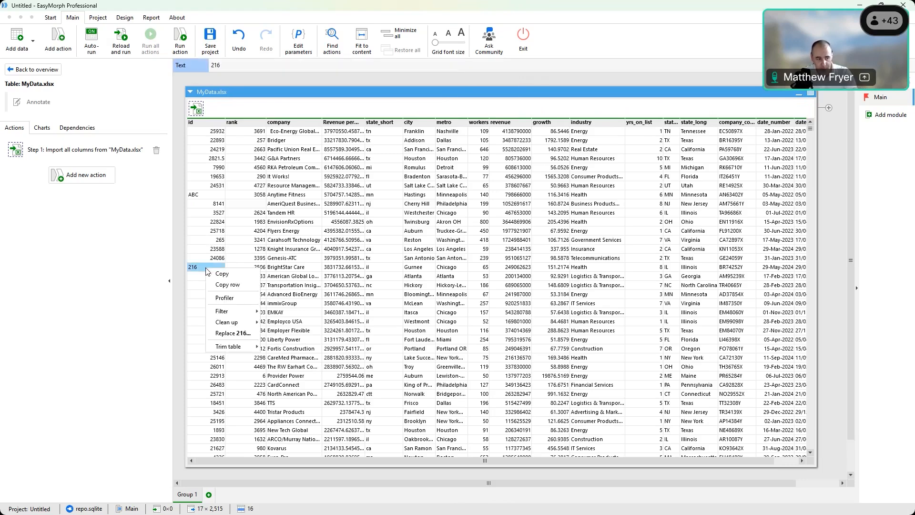
{"action": "left_click", "coordinate": [224, 298]}
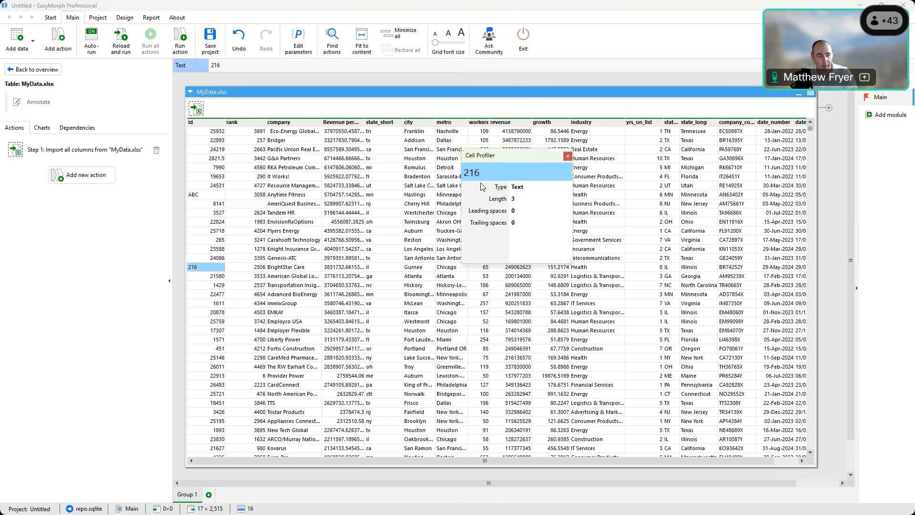
{"action": "left_click_drag", "start_coordinate": [503, 155], "coordinate": [473, 135]}
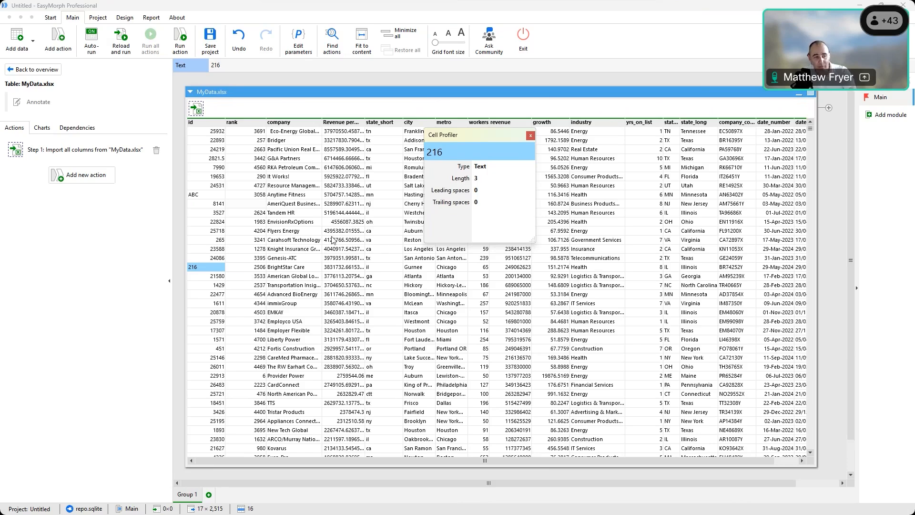
{"action": "left_click", "coordinate": [289, 195]}
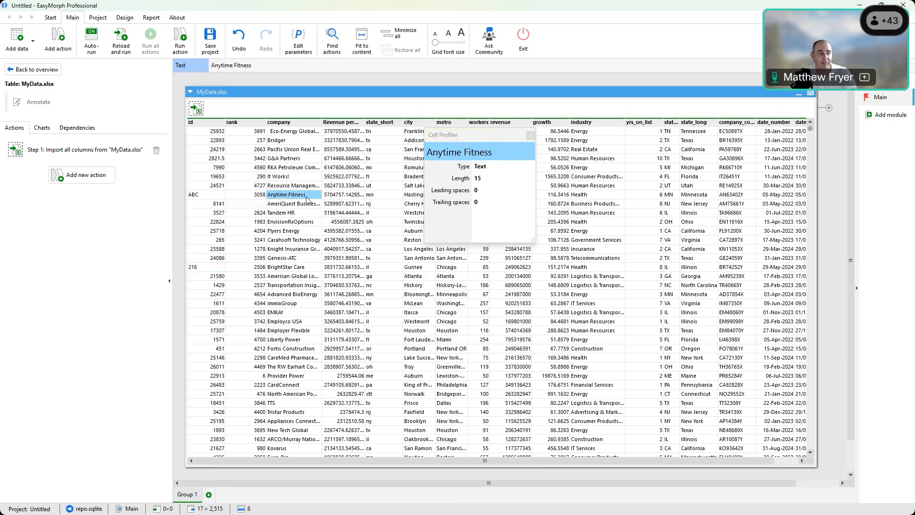
{"action": "left_click", "coordinate": [273, 133]}
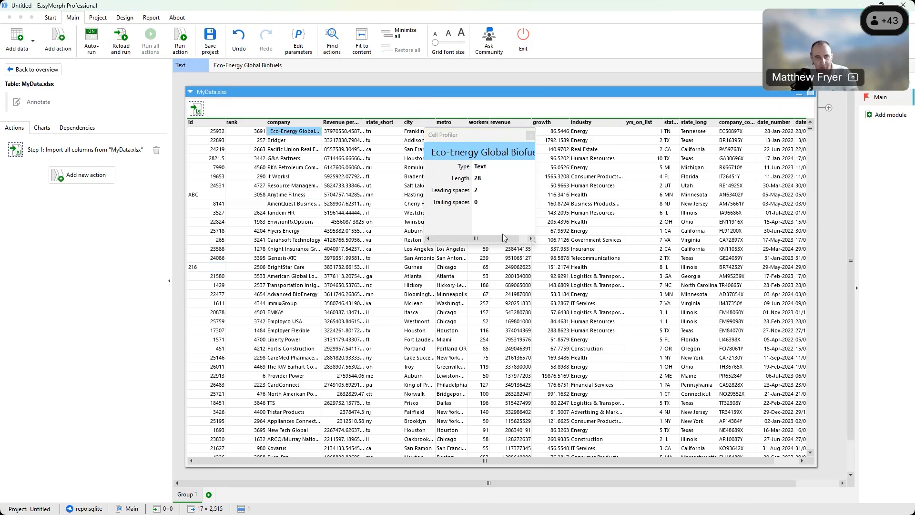
{"action": "left_click", "coordinate": [529, 137]}
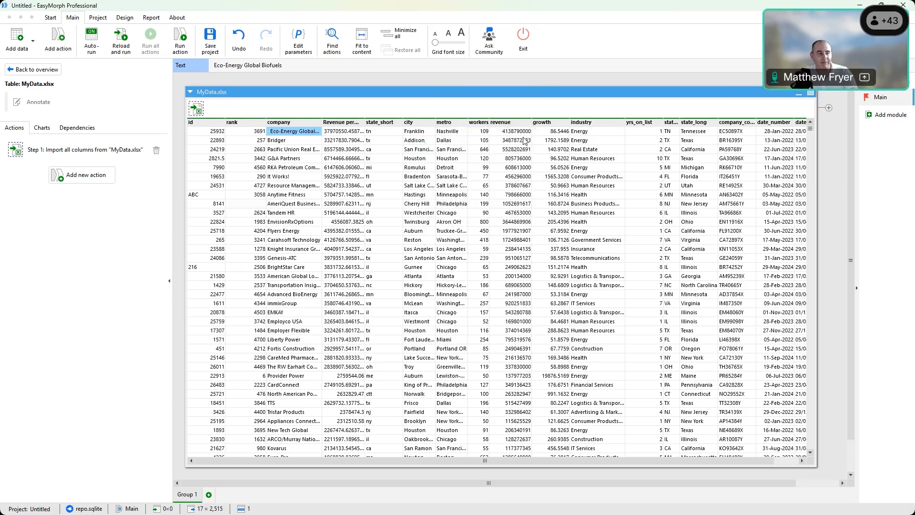
Step: Profile the id column and apply the suggested fix for text values that look like numbers
{"action": "right_click", "coordinate": [197, 124]}
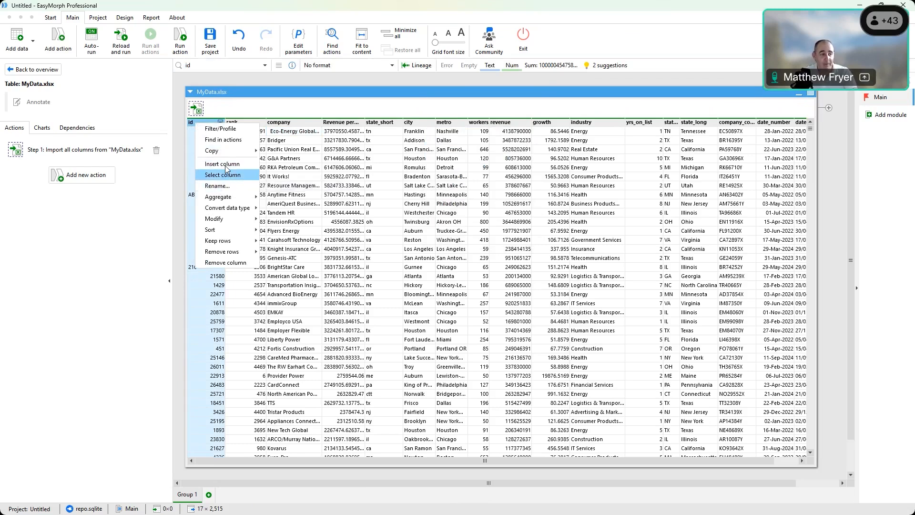
{"action": "left_click", "coordinate": [236, 128]}
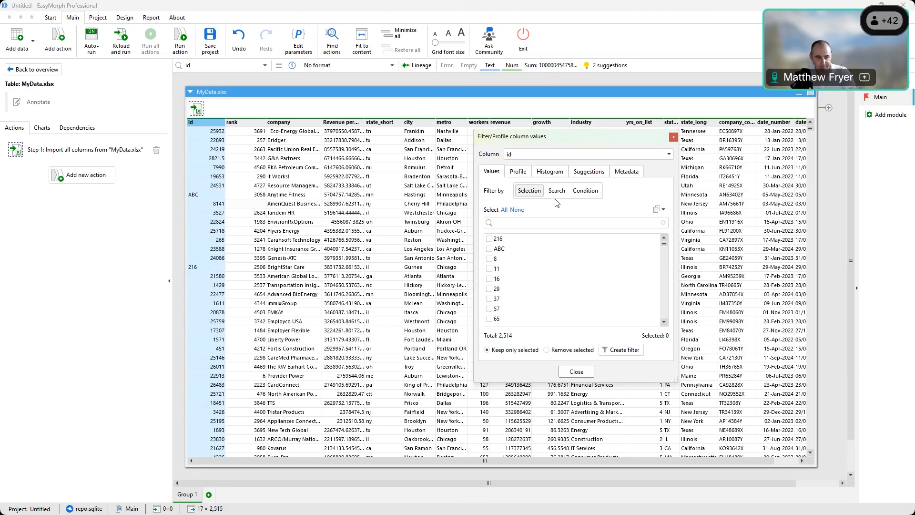
{"action": "left_click", "coordinate": [519, 172]}
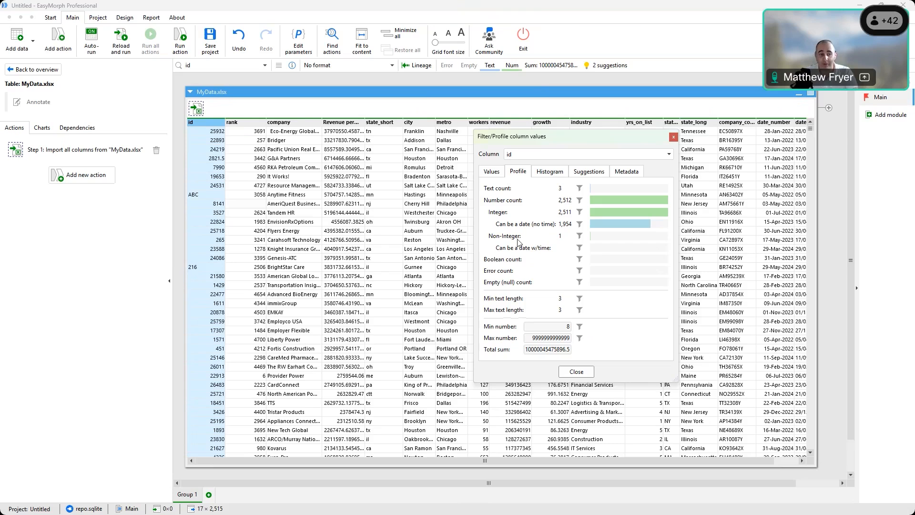
{"action": "left_click", "coordinate": [598, 176]}
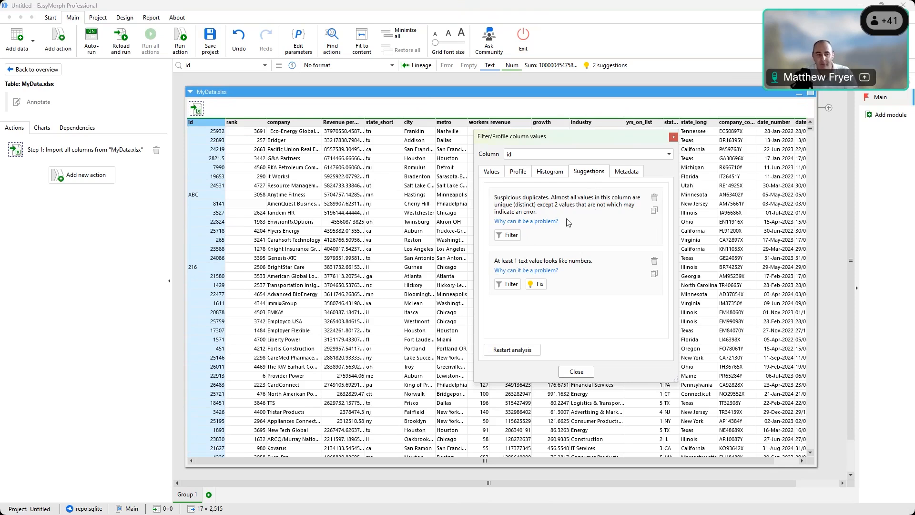
{"action": "left_click", "coordinate": [541, 286]}
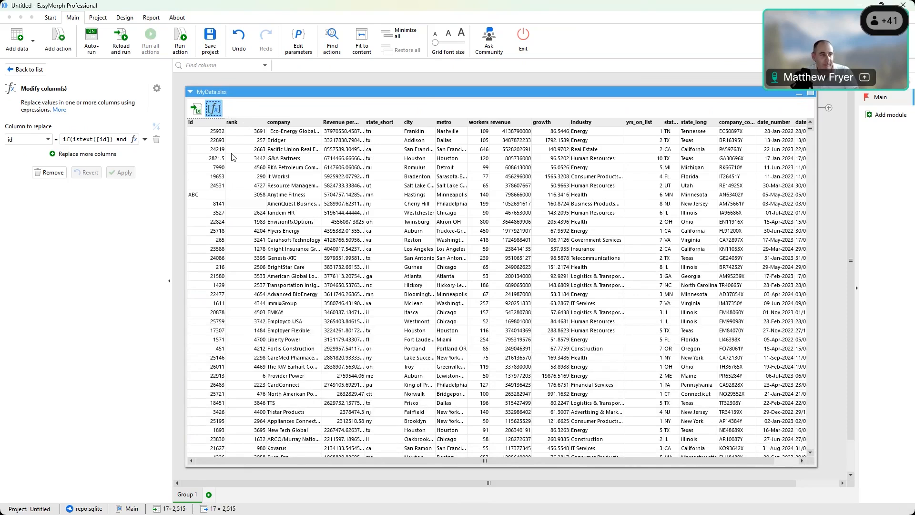
Step: Review the table metadata of the Excel import action for all columns
{"action": "right_click", "coordinate": [198, 111]}
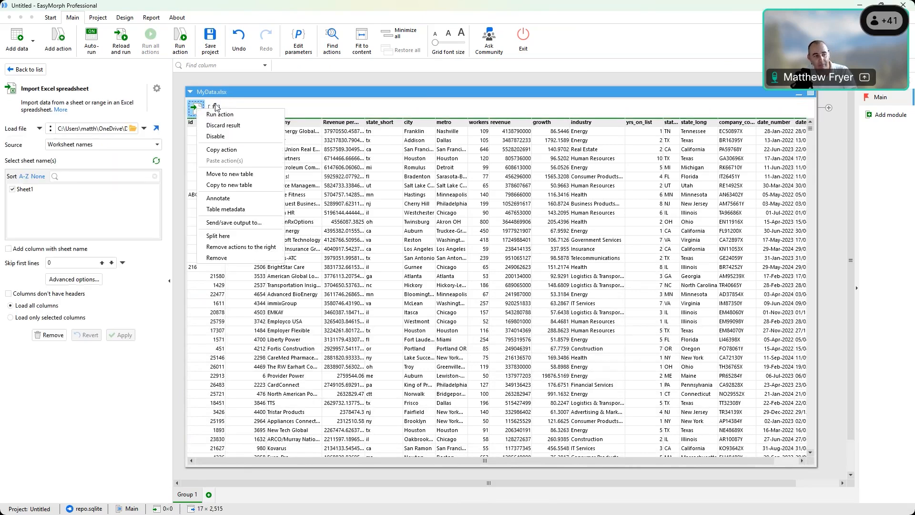
{"action": "left_click", "coordinate": [215, 106]}
{"action": "left_click", "coordinate": [200, 110]}
{"action": "left_click", "coordinate": [214, 113]}
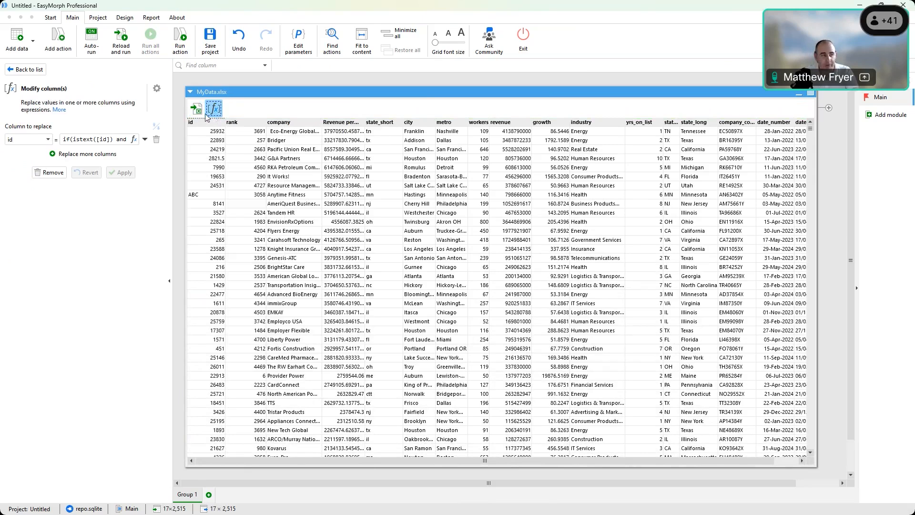
{"action": "right_click", "coordinate": [200, 111]}
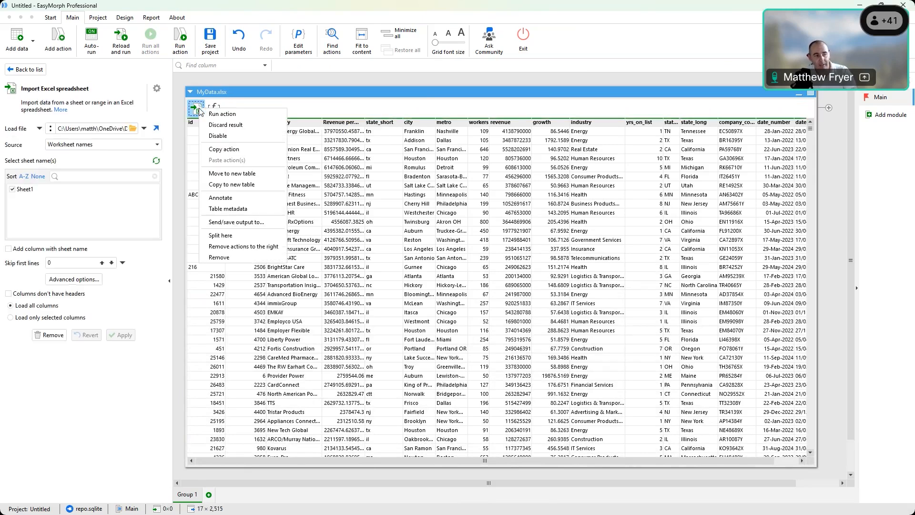
{"action": "left_click", "coordinate": [250, 208]}
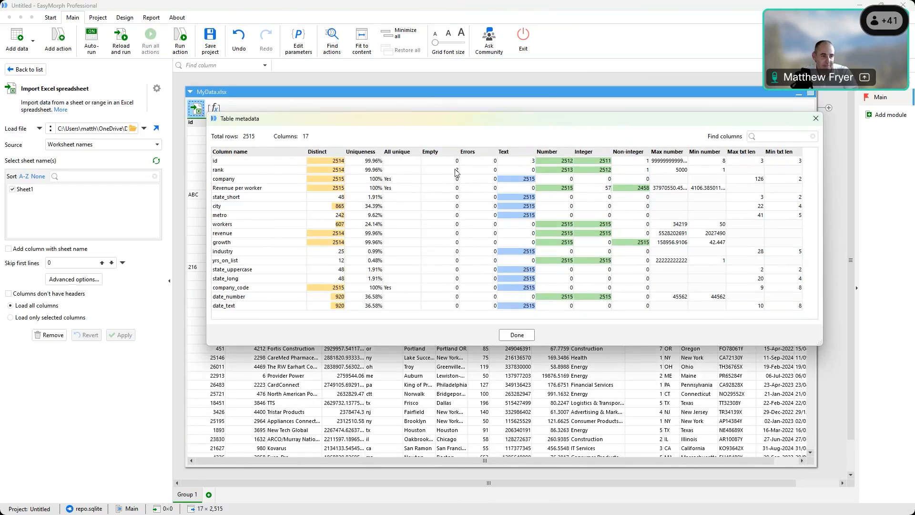
{"action": "left_click", "coordinate": [518, 335]}
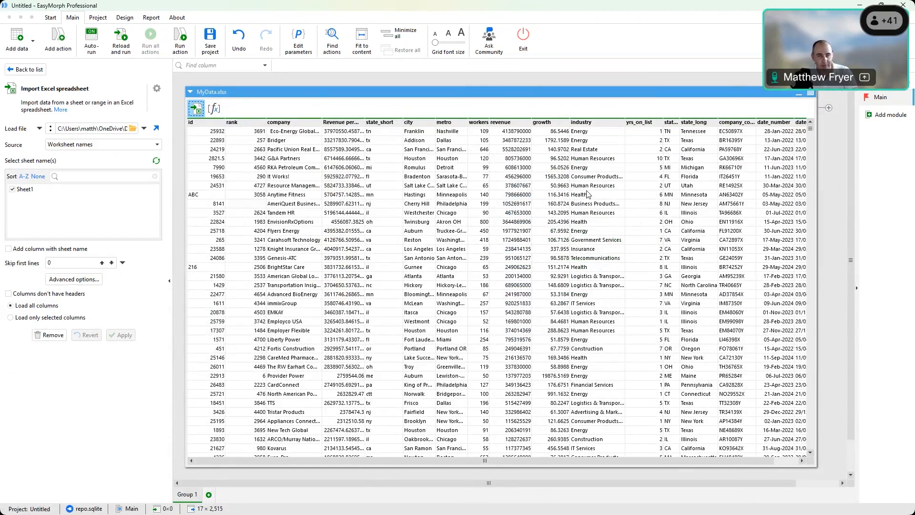
Step: Show the imported table in Analysis View and add filters for the company, industry and state_long columns
{"action": "left_click", "coordinate": [812, 95]}
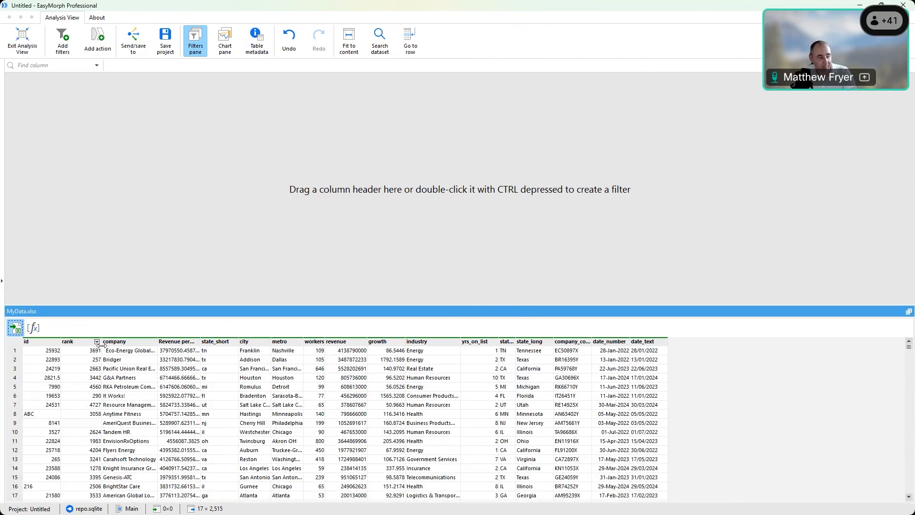
{"action": "left_click_drag", "start_coordinate": [111, 345], "coordinate": [10, 193]}
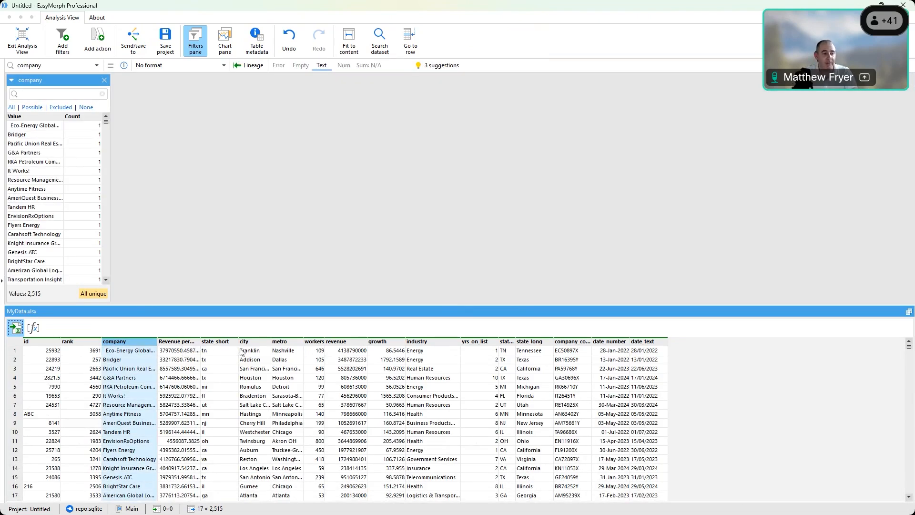
{"action": "left_click_drag", "start_coordinate": [417, 343], "coordinate": [217, 177]}
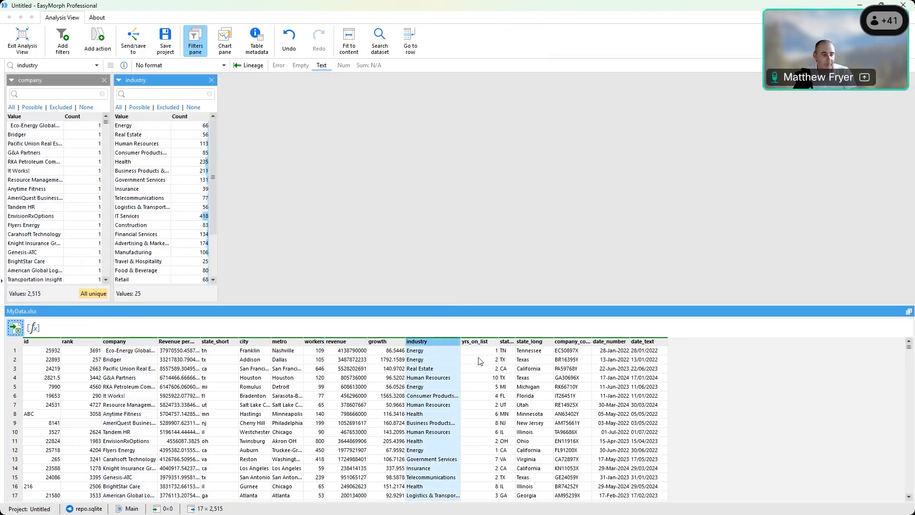
{"action": "left_click_drag", "start_coordinate": [529, 342], "coordinate": [313, 170]}
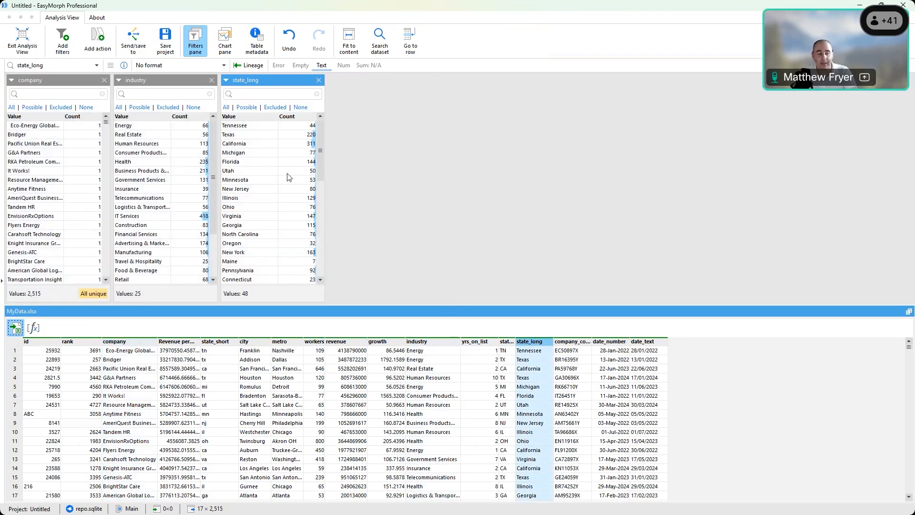
Step: Filter state_long to Florida, New Jersey and Oregon, and clear that selection after viewing the rows
{"action": "left_click", "coordinate": [248, 162]}
{"action": "left_click", "coordinate": [248, 189], "text": "ctrl"}
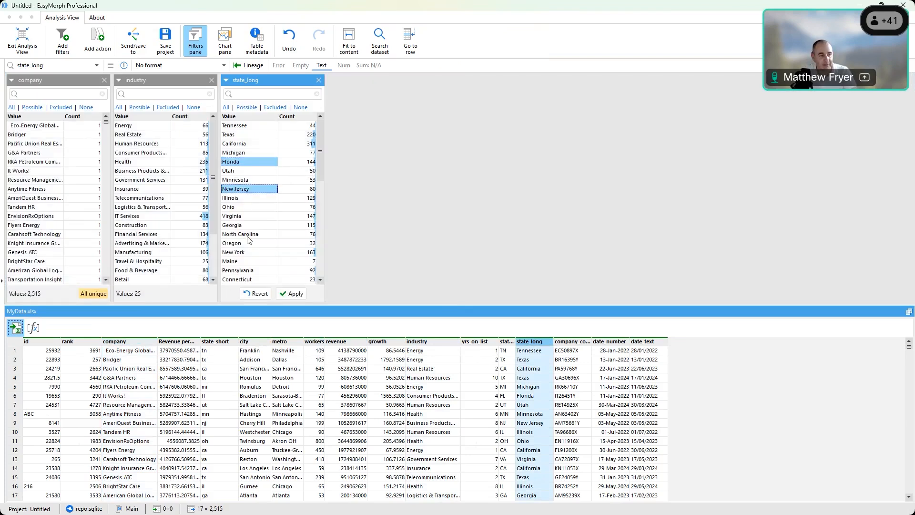
{"action": "left_click", "coordinate": [248, 243], "text": "ctrl"}
{"action": "left_click", "coordinate": [296, 294]}
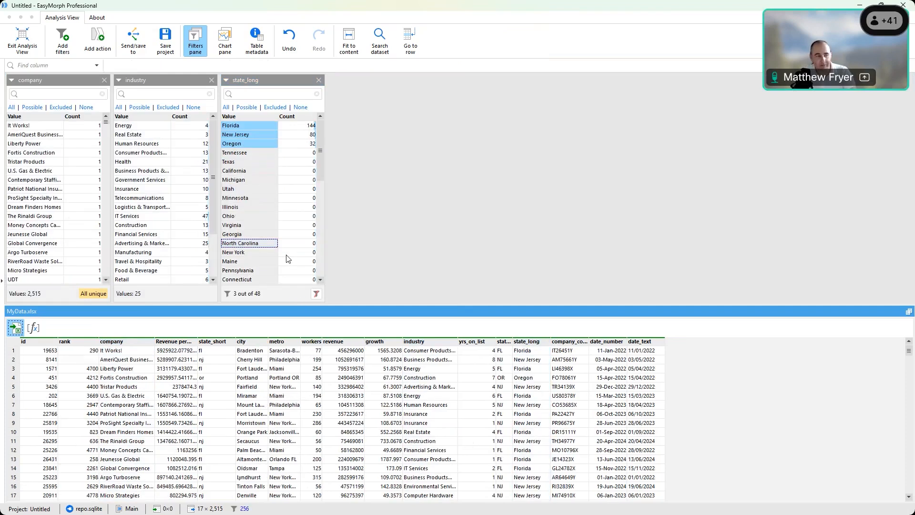
{"action": "left_click", "coordinate": [317, 294]}
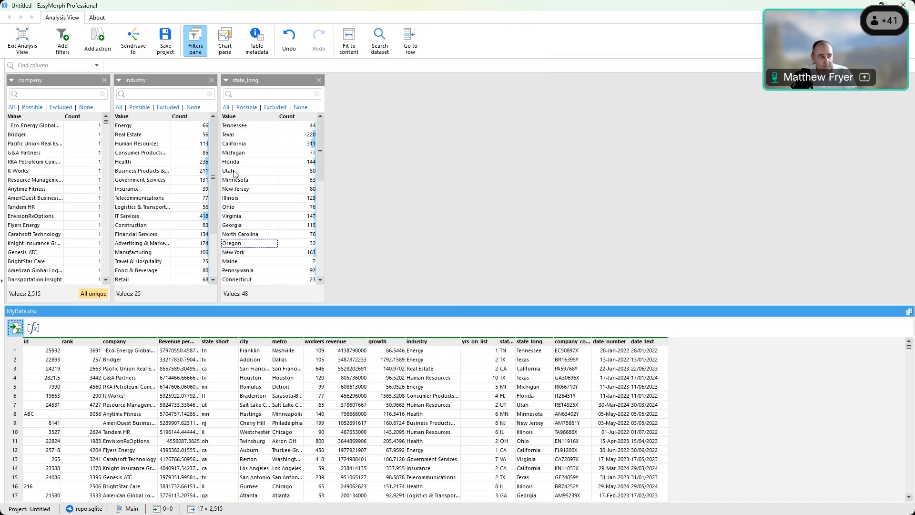
Step: Filter state_long to Texas, check the industry counts down the list, and clear the state filter
{"action": "left_click", "coordinate": [241, 135]}
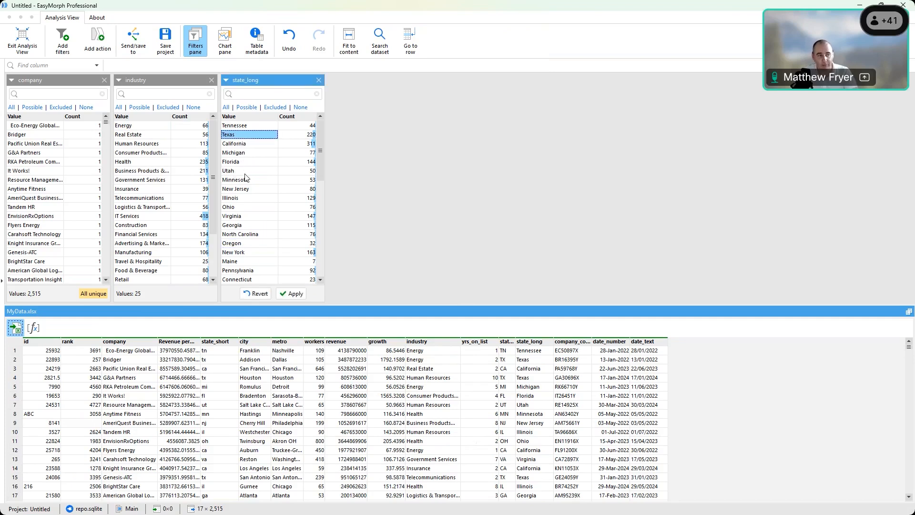
{"action": "left_click", "coordinate": [290, 294]}
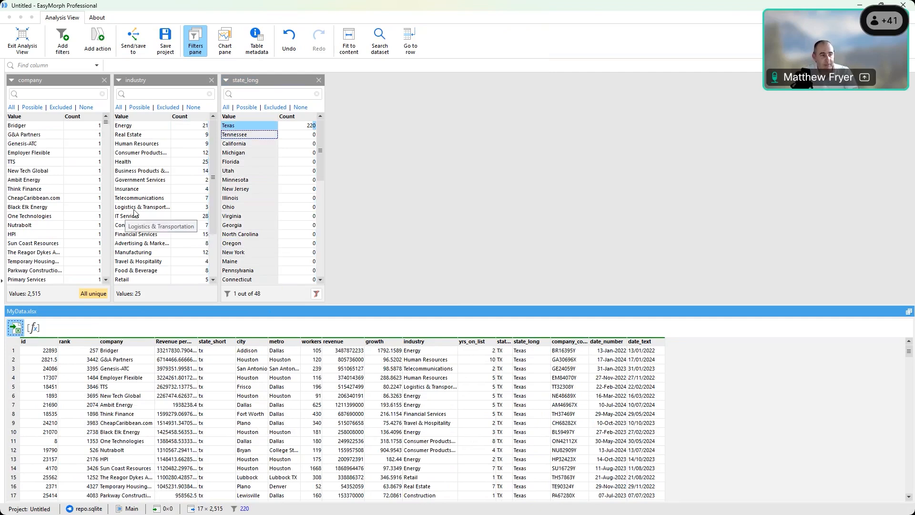
{"action": "scroll", "coordinate": [133, 213], "scroll_direction": "down", "scroll_amount": 3}
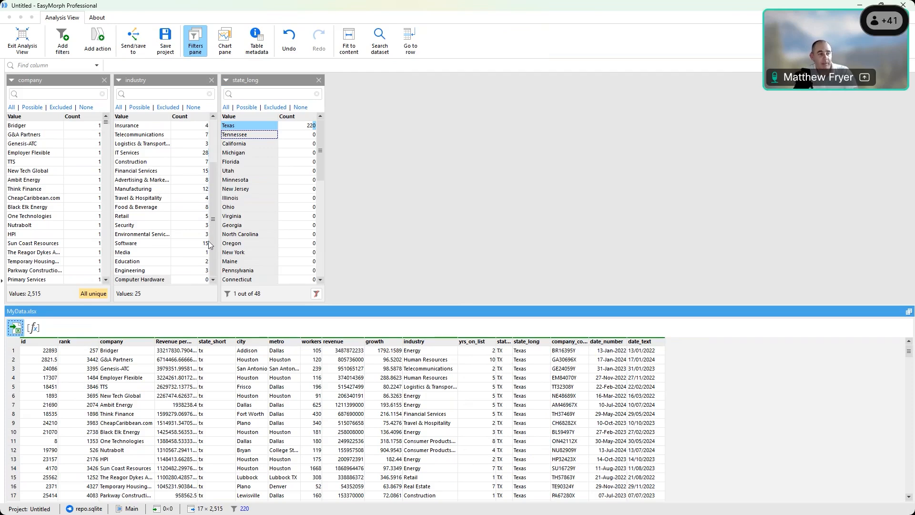
{"action": "left_click", "coordinate": [317, 294]}
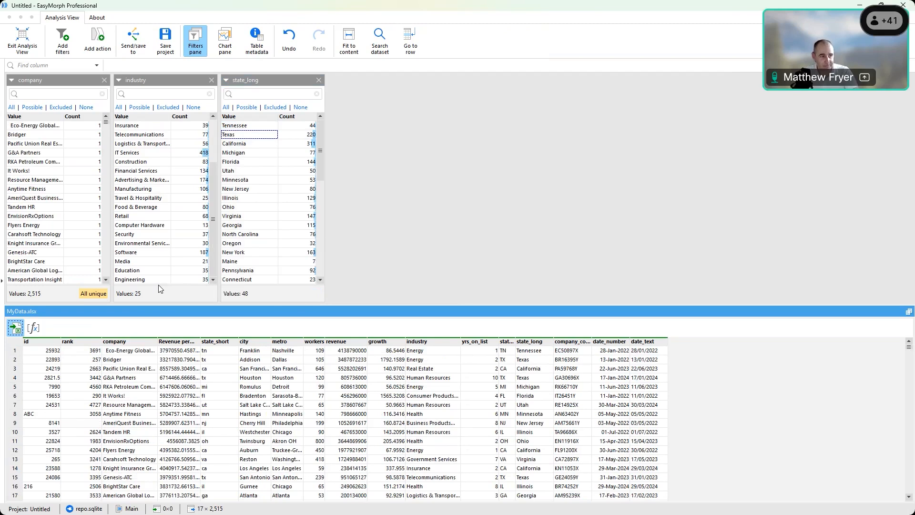
Step: Switch the industry filter to Profiler mode, try selecting integer numbers only, and revert that selection
{"action": "left_click", "coordinate": [118, 81]}
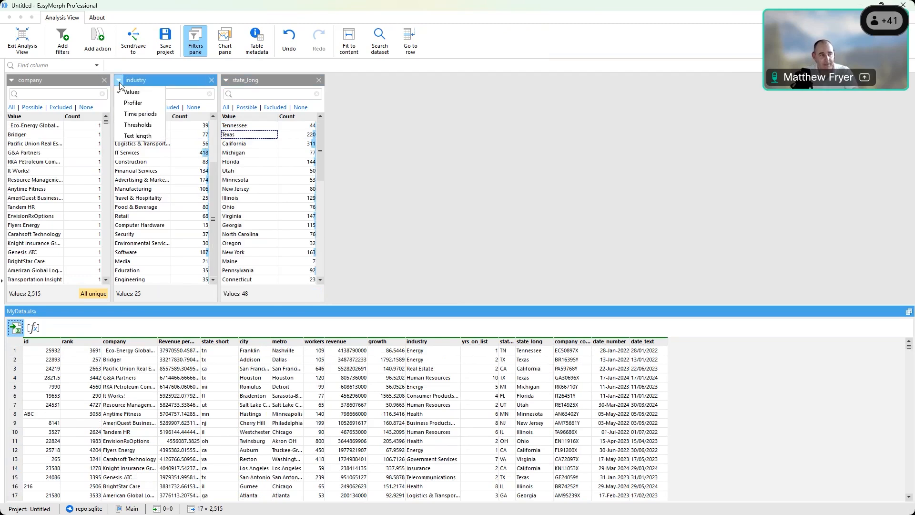
{"action": "left_click", "coordinate": [149, 103]}
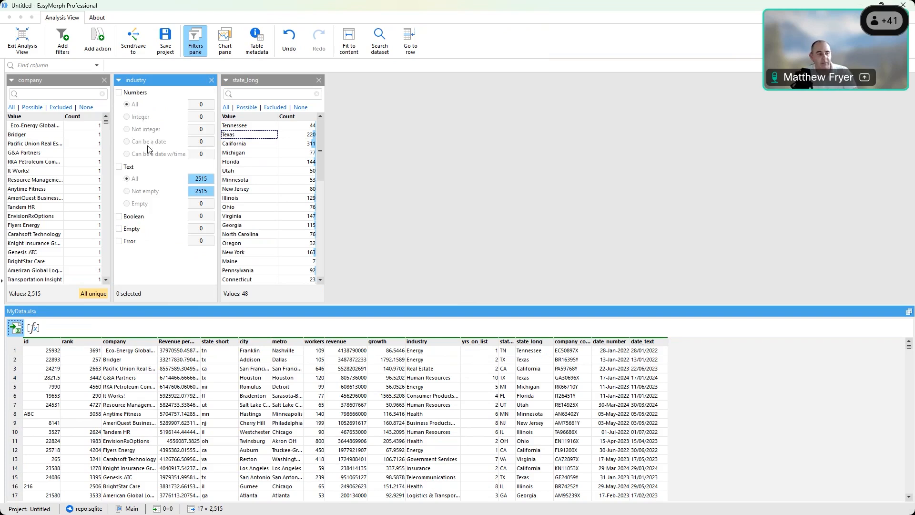
{"action": "left_click", "coordinate": [119, 93]}
{"action": "left_click", "coordinate": [132, 117]}
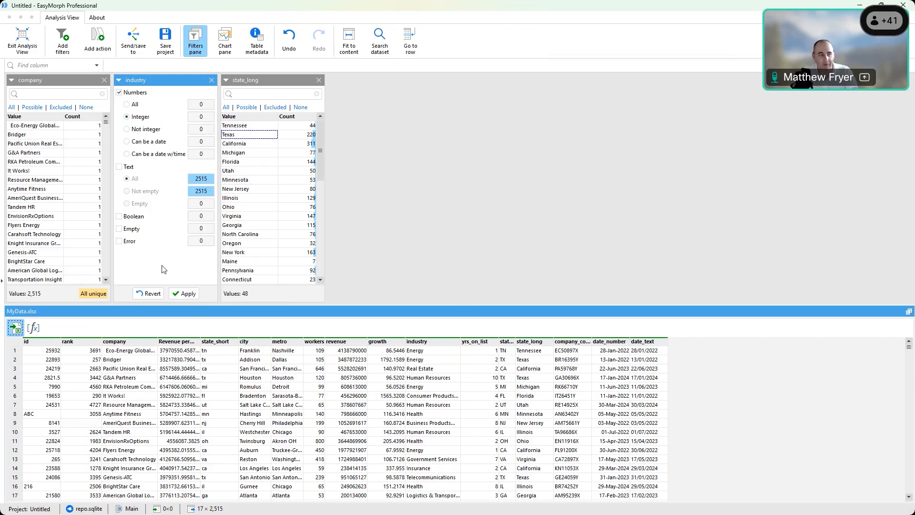
{"action": "left_click", "coordinate": [158, 292]}
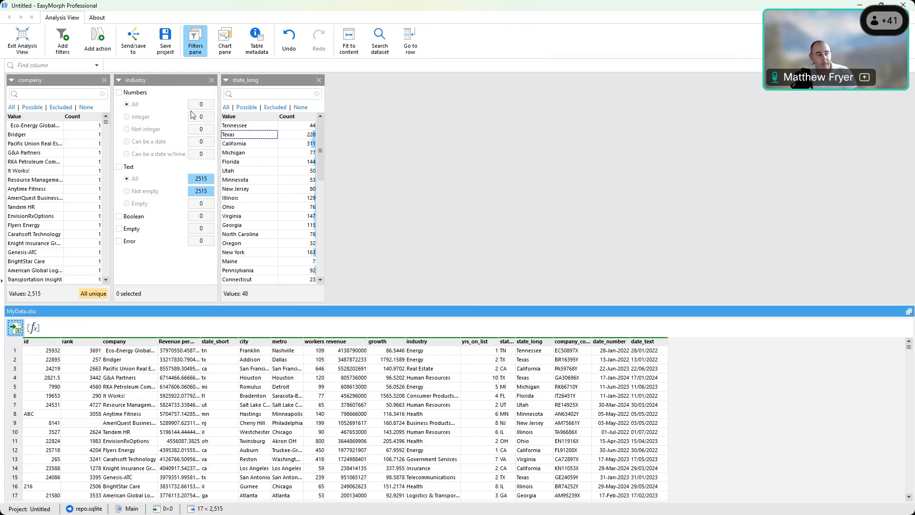
Step: Add a filter for the date_number column in Time periods mode and group it by Year-Month
{"action": "left_click", "coordinate": [226, 82]}
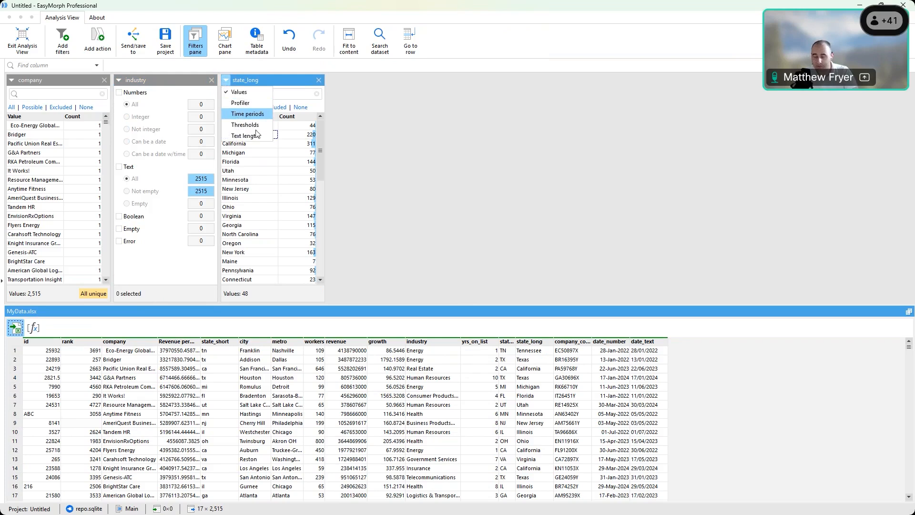
{"action": "left_click_drag", "start_coordinate": [614, 342], "coordinate": [431, 186]}
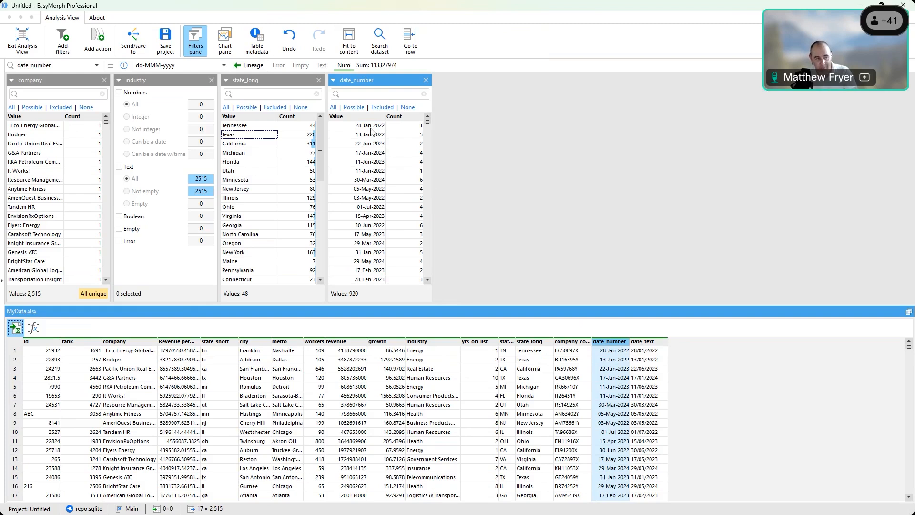
{"action": "left_click", "coordinate": [334, 81]}
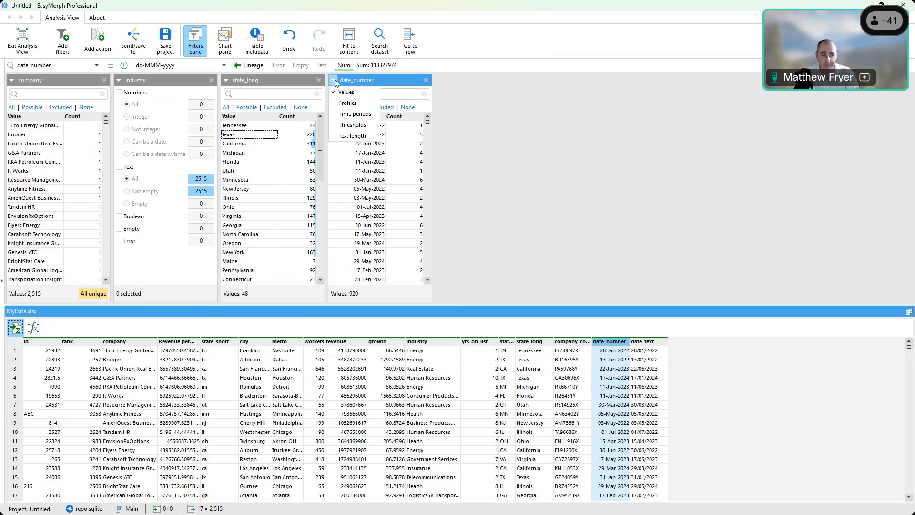
{"action": "left_click", "coordinate": [353, 114]}
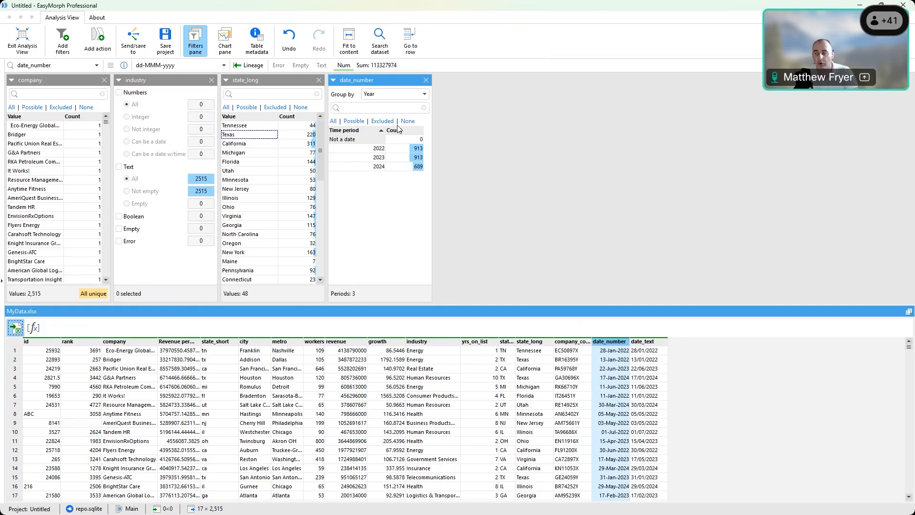
{"action": "left_click", "coordinate": [380, 167]}
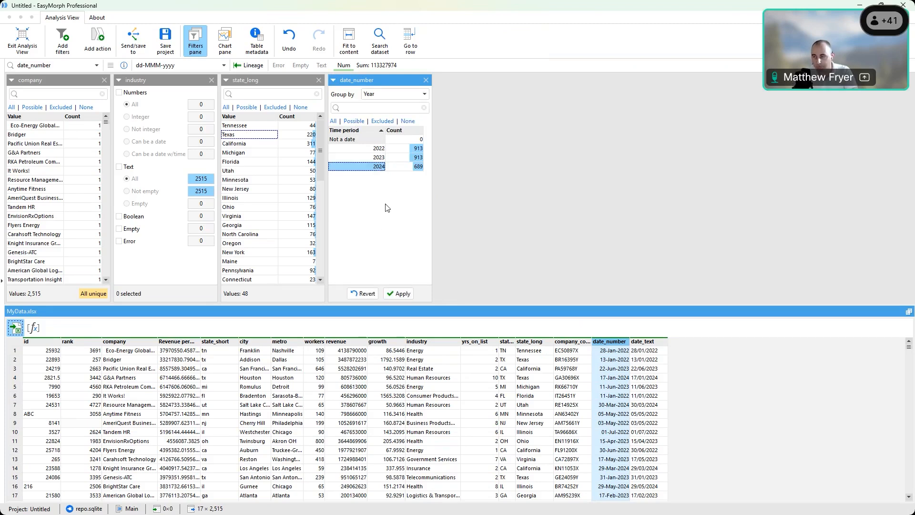
{"action": "left_click", "coordinate": [416, 95]}
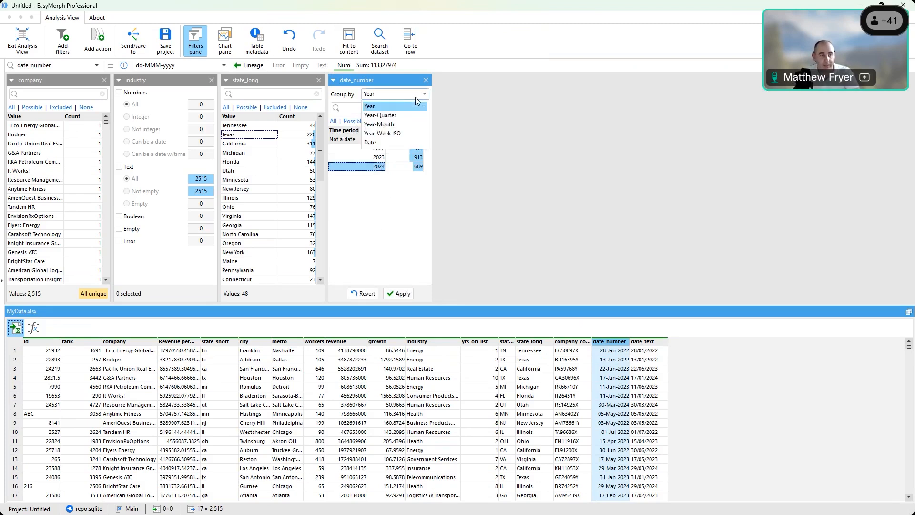
{"action": "left_click", "coordinate": [404, 125]}
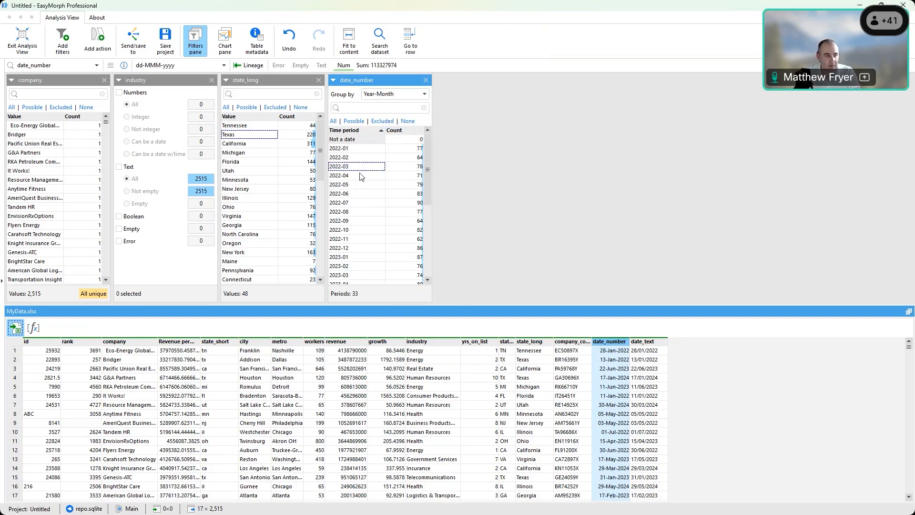
Step: Filter date_number to the months 2022-03 to 2022-05 and check the counts down the period list
{"action": "left_click", "coordinate": [361, 168]}
{"action": "left_click", "coordinate": [361, 184], "text": "shift"}
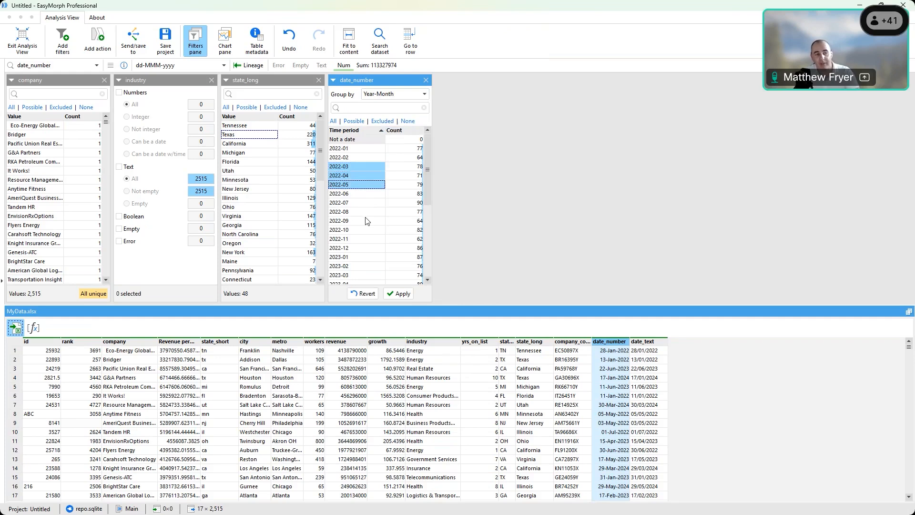
{"action": "left_click", "coordinate": [398, 294]}
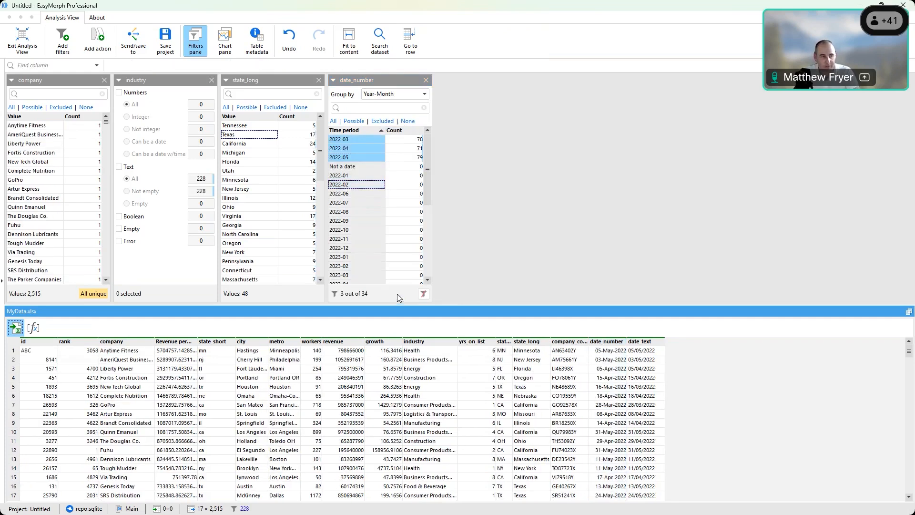
{"action": "scroll", "coordinate": [385, 209], "scroll_direction": "down", "scroll_amount": 6}
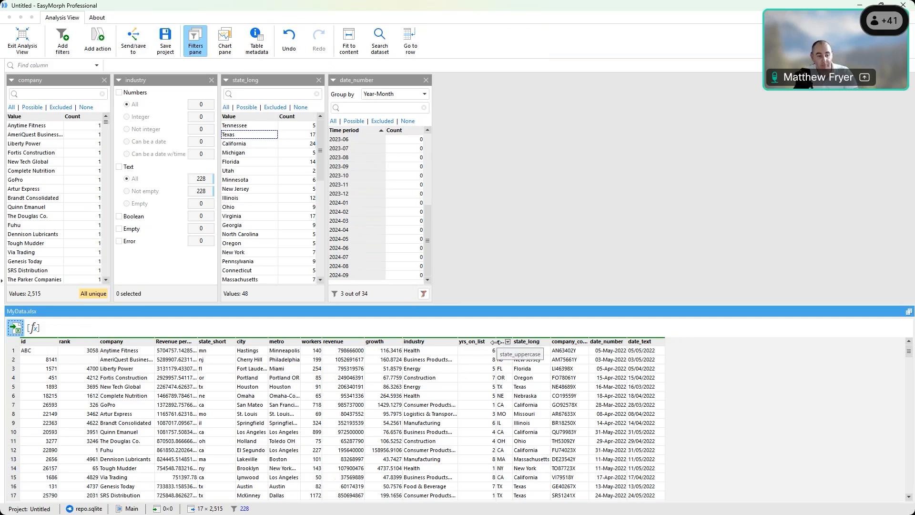
Step: Add a yrs_on_list filter in Thresholds mode and clear the date_number selection
{"action": "left_click_drag", "start_coordinate": [476, 341], "coordinate": [496, 186]}
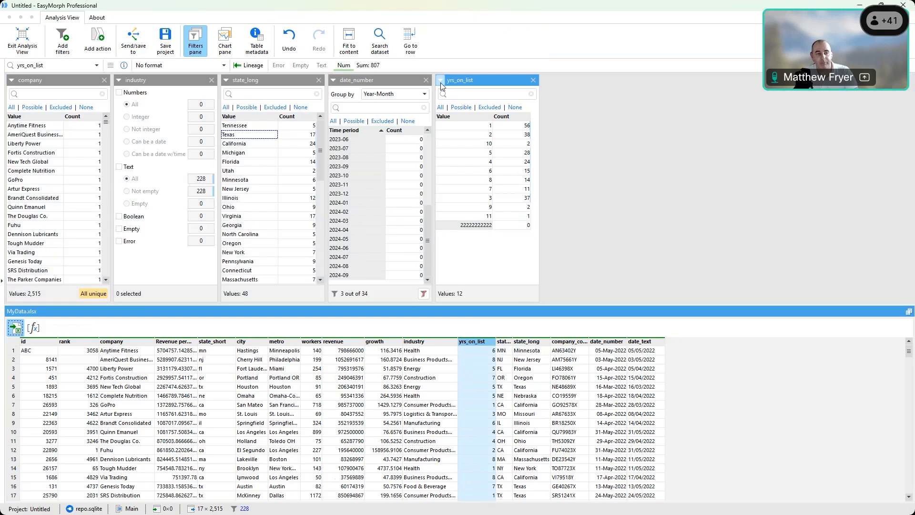
{"action": "left_click", "coordinate": [441, 80]}
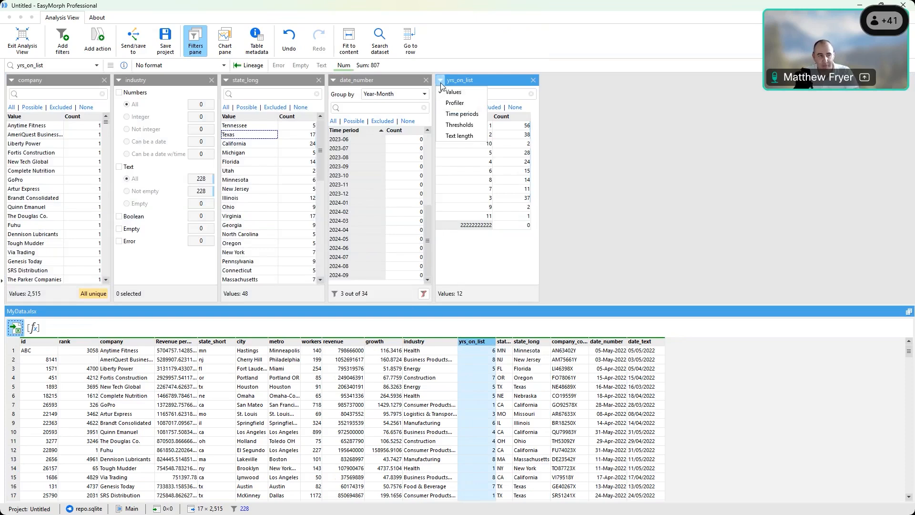
{"action": "left_click", "coordinate": [424, 294]}
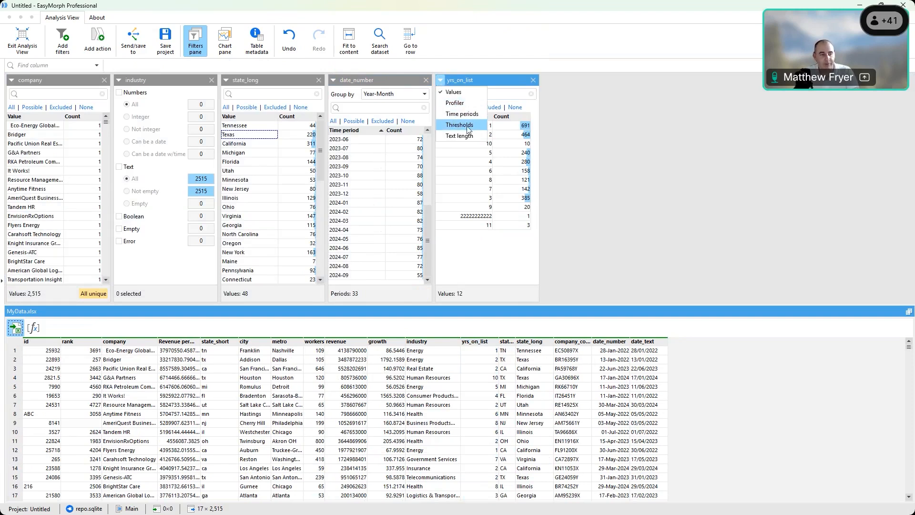
{"action": "left_click", "coordinate": [467, 127]}
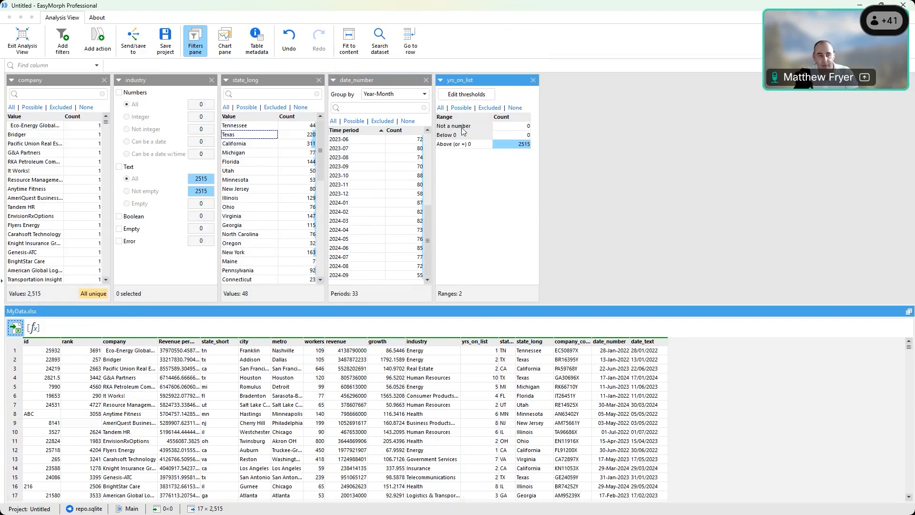
Step: Add thresholds 2, 5, 10 and 20 to the yrs_on_list filter and filter the rows to 20 or above
{"action": "left_click", "coordinate": [467, 94]}
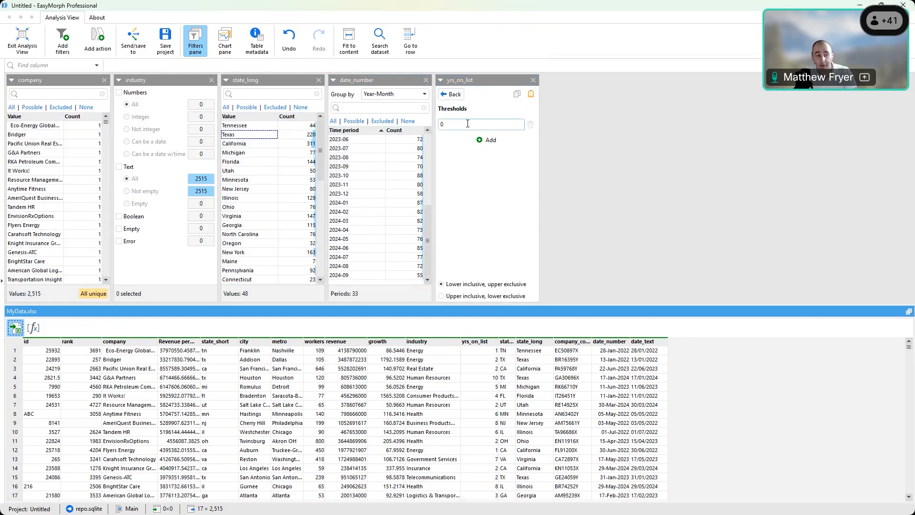
{"action": "left_click", "coordinate": [487, 140]}
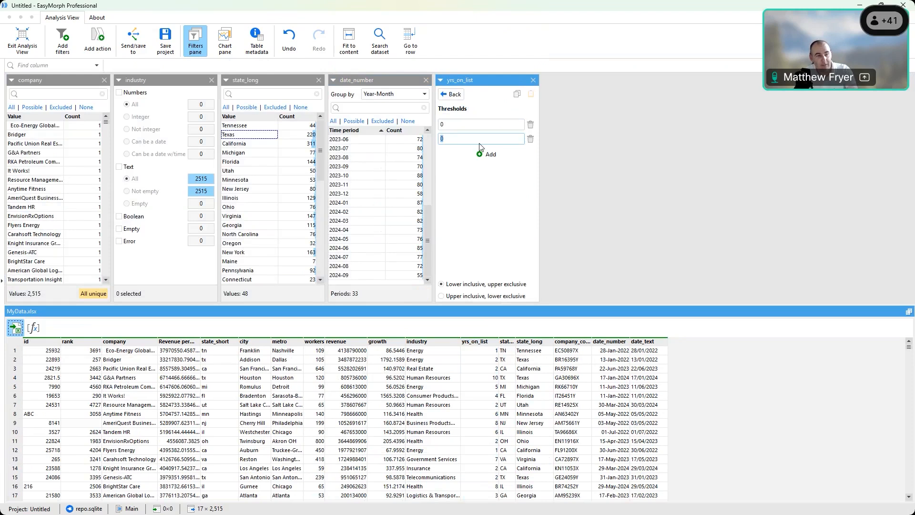
{"action": "type", "text": "2"}
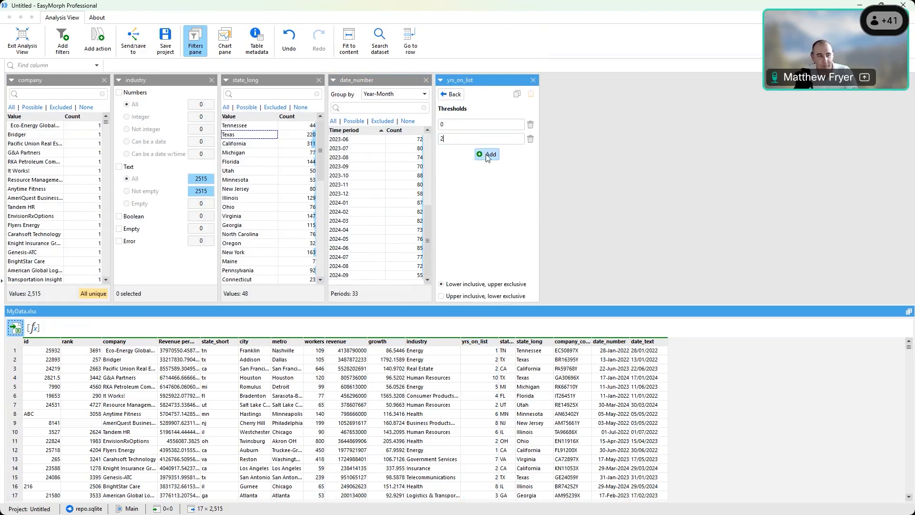
{"action": "left_click", "coordinate": [487, 155]}
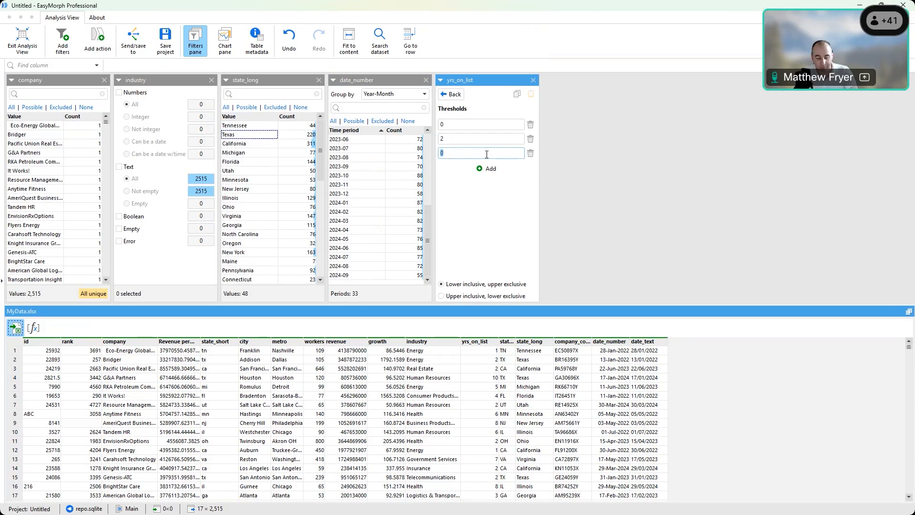
{"action": "type", "text": "5"}
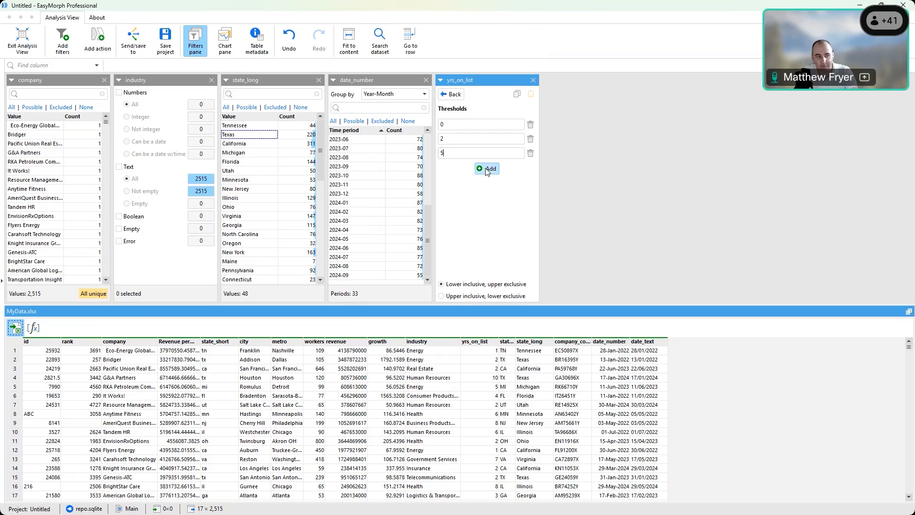
{"action": "left_click", "coordinate": [487, 169]}
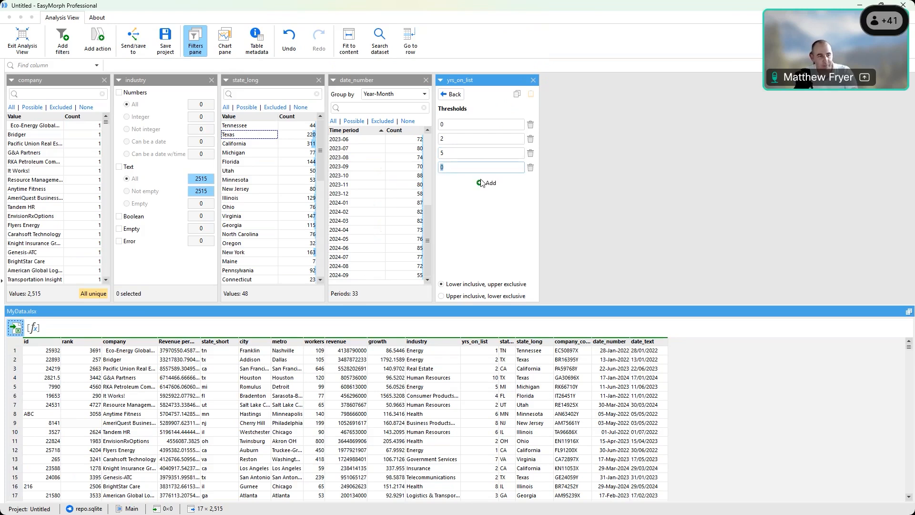
{"action": "type", "text": "10"}
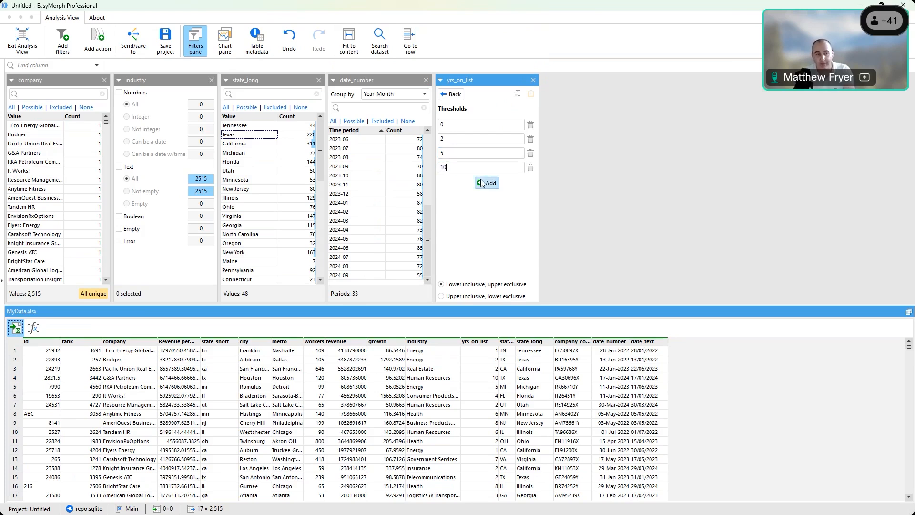
{"action": "left_click", "coordinate": [482, 183]}
{"action": "type", "text": "20"}
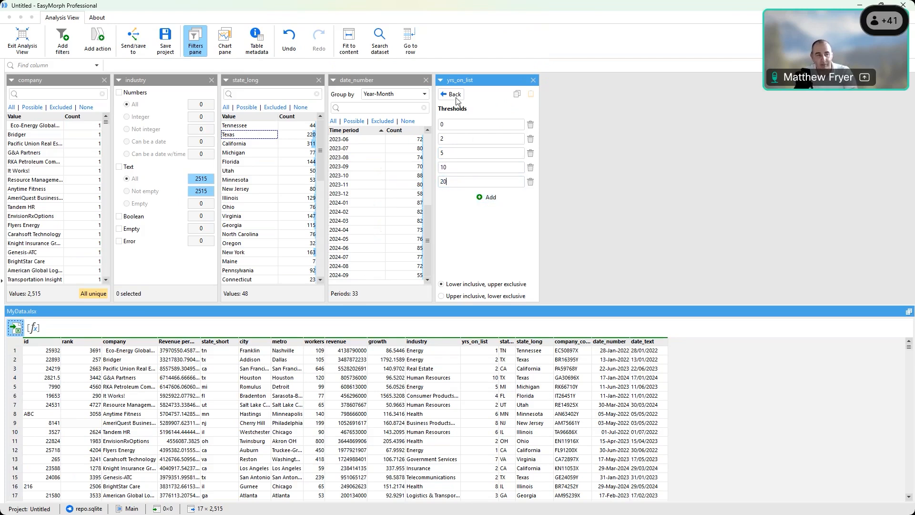
{"action": "left_click", "coordinate": [455, 95]}
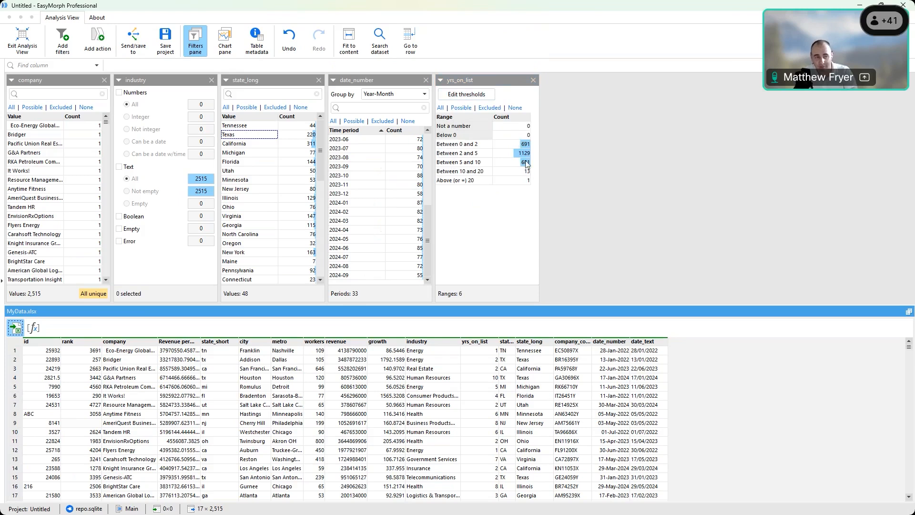
{"action": "left_click", "coordinate": [474, 183]}
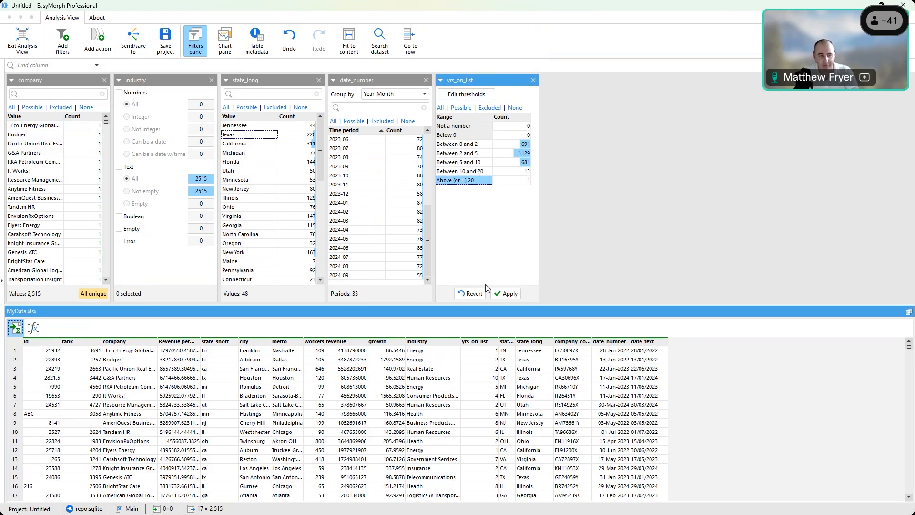
{"action": "left_click", "coordinate": [506, 296]}
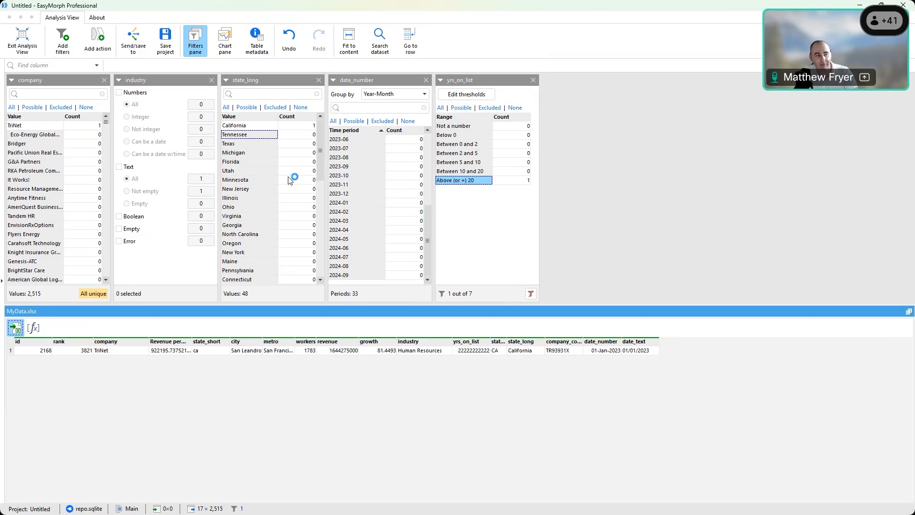
Step: Switch the company filter to Text length mode, filter to length 126, and clear the yrs_on_list selection
{"action": "left_click", "coordinate": [12, 82]}
{"action": "left_click", "coordinate": [34, 136]}
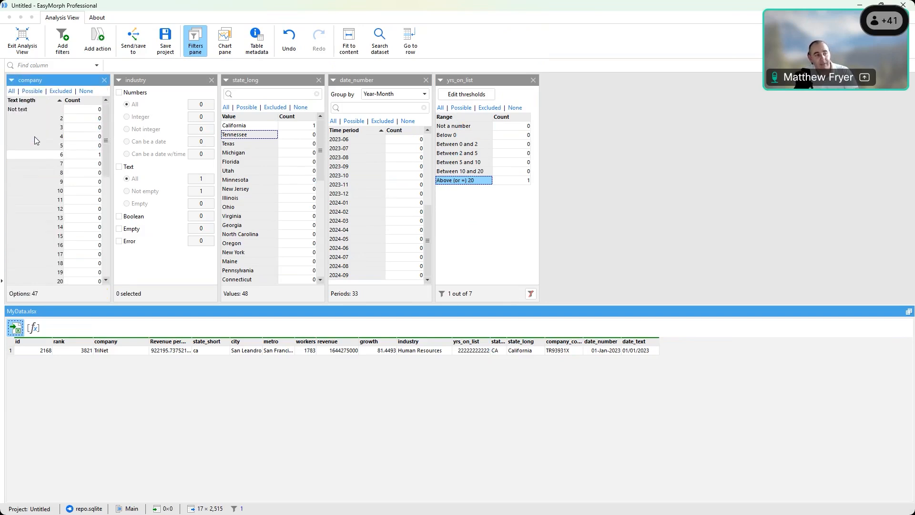
{"action": "scroll", "coordinate": [33, 138], "scroll_direction": "down", "scroll_amount": 9}
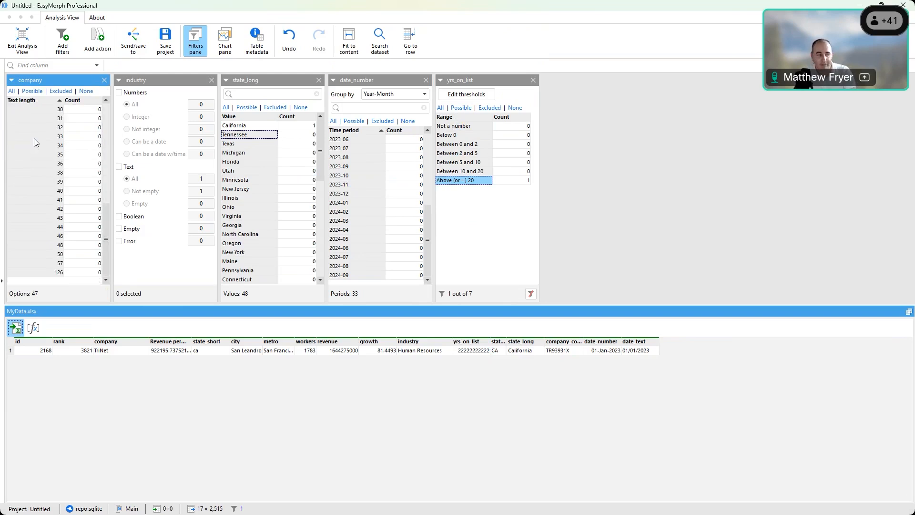
{"action": "left_click", "coordinate": [54, 272]}
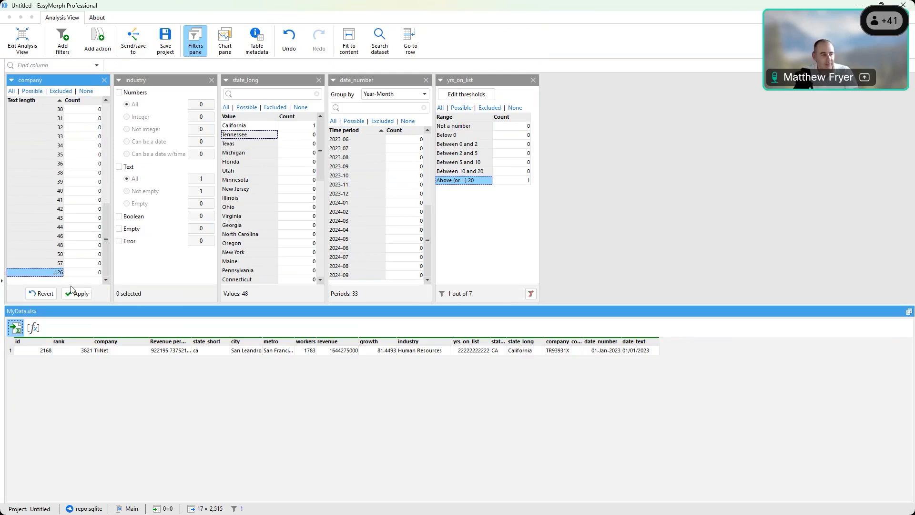
{"action": "left_click", "coordinate": [79, 294]}
{"action": "left_click", "coordinate": [531, 294]}
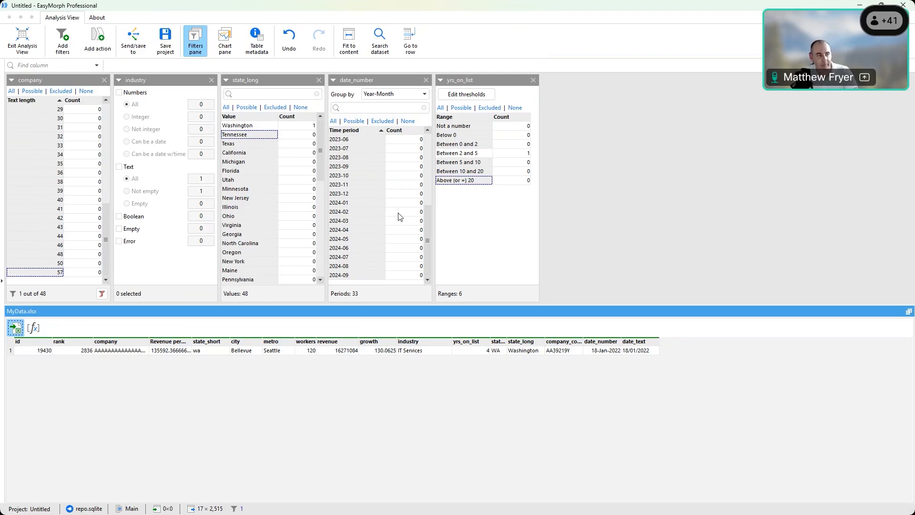
Step: Clear the company filter selection and add a chart with industry as the category and revenue as the series
{"action": "left_click", "coordinate": [228, 36]}
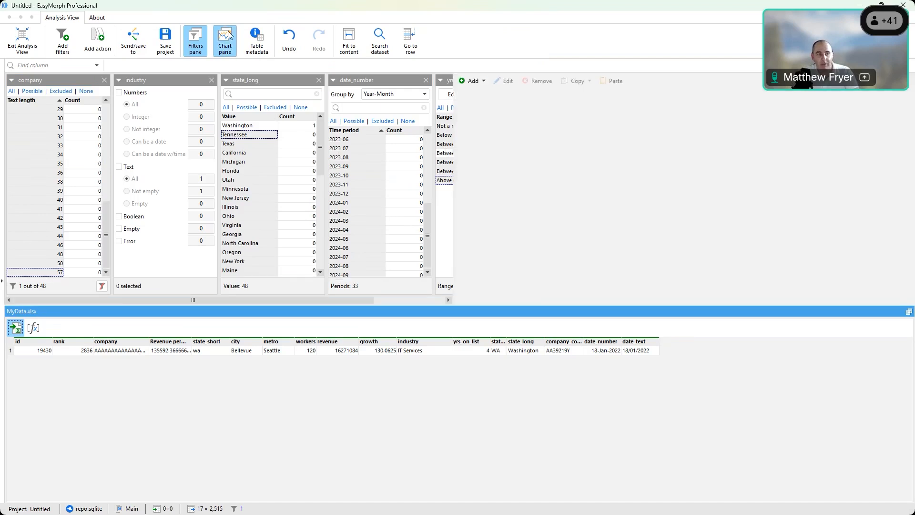
{"action": "left_click", "coordinate": [474, 84]}
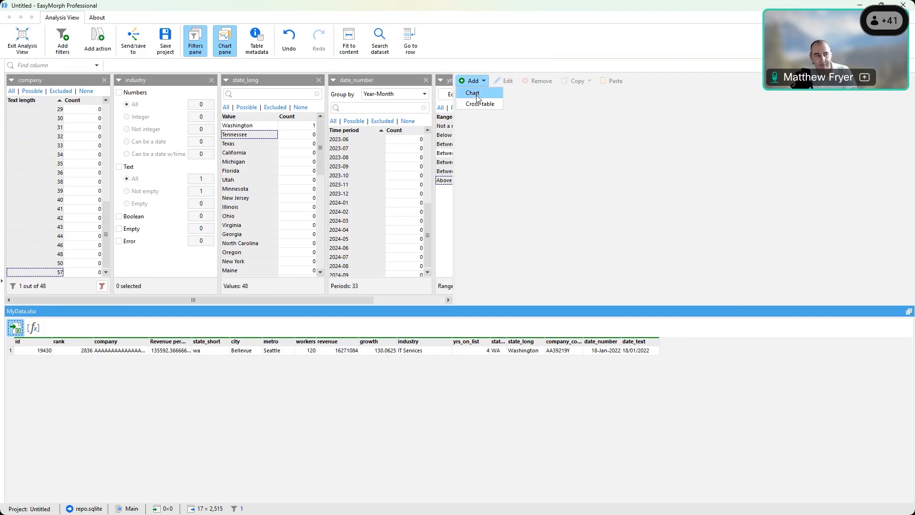
{"action": "left_click", "coordinate": [477, 98]}
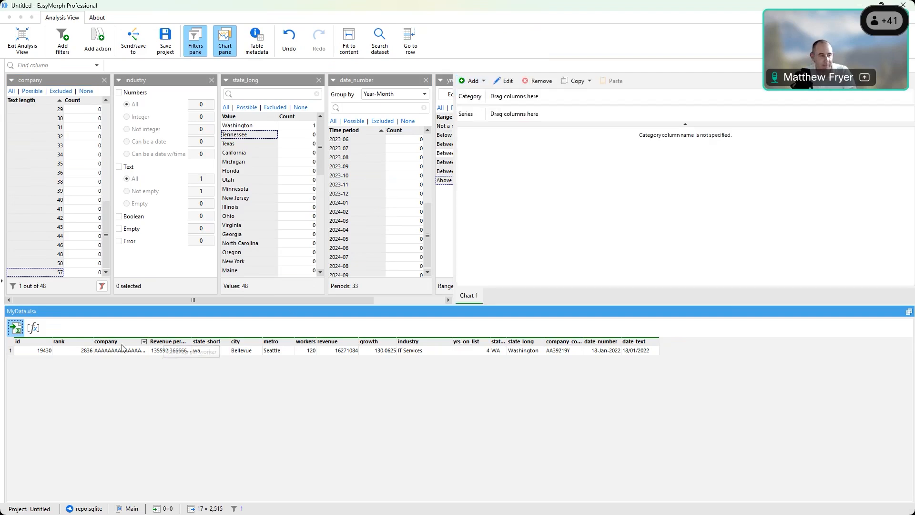
{"action": "left_click", "coordinate": [102, 286]}
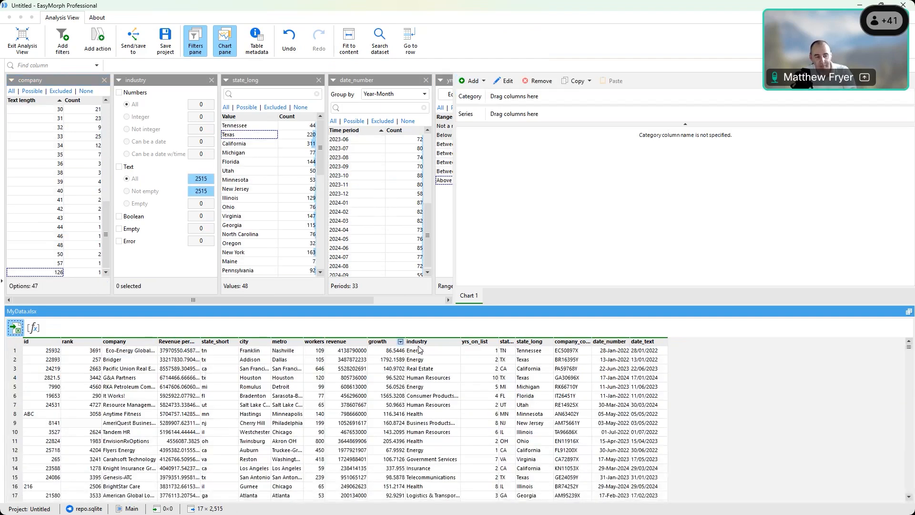
{"action": "left_click_drag", "start_coordinate": [419, 347], "coordinate": [499, 104]}
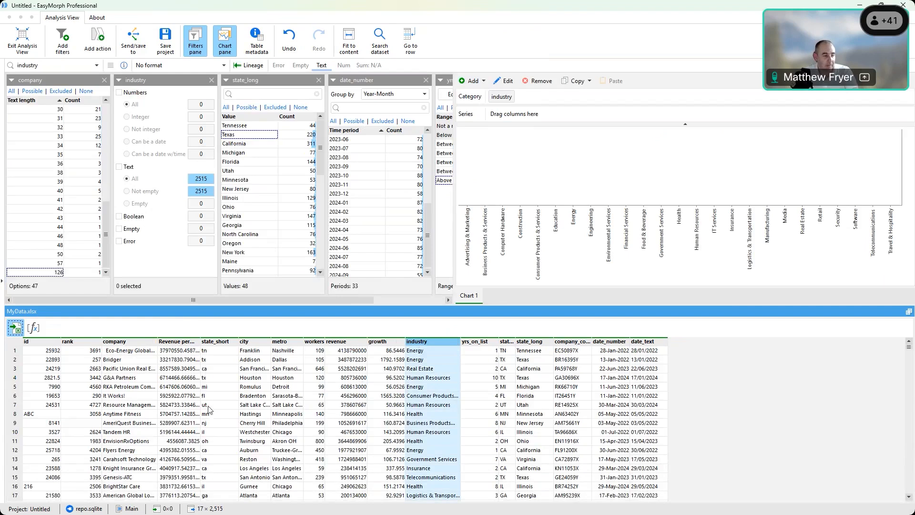
{"action": "left_click_drag", "start_coordinate": [336, 342], "coordinate": [513, 115]}
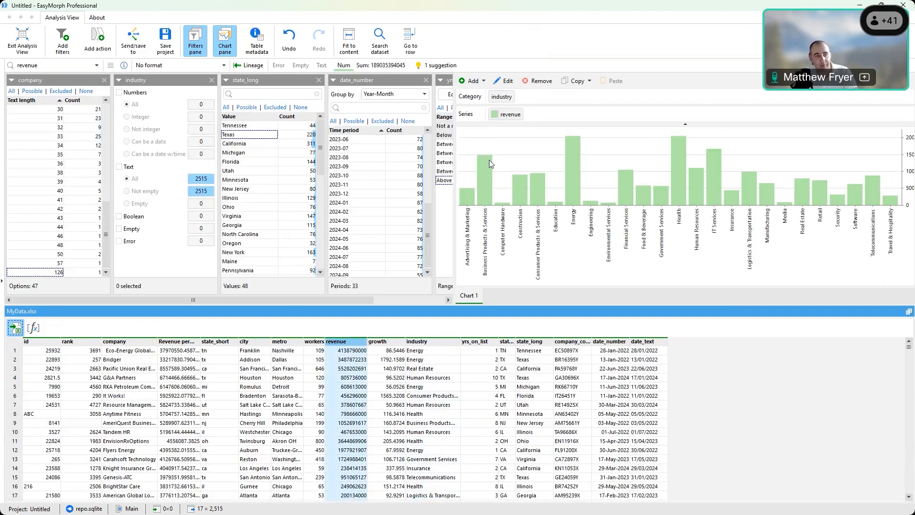
Step: Sort the industry revenue chart by the revenue (Sum) series in descending order
{"action": "mouse_move", "coordinate": [488, 159]}
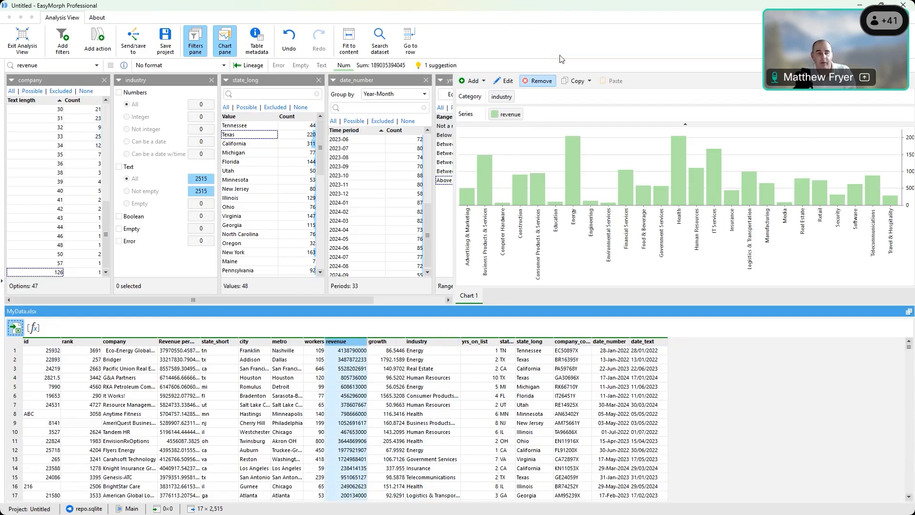
{"action": "left_click", "coordinate": [505, 82]}
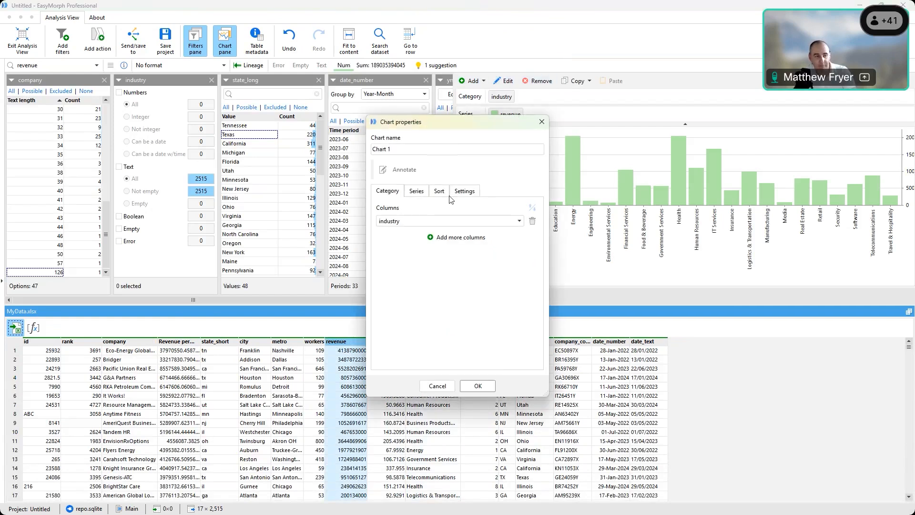
{"action": "left_click", "coordinate": [436, 191]}
{"action": "left_click", "coordinate": [394, 242]}
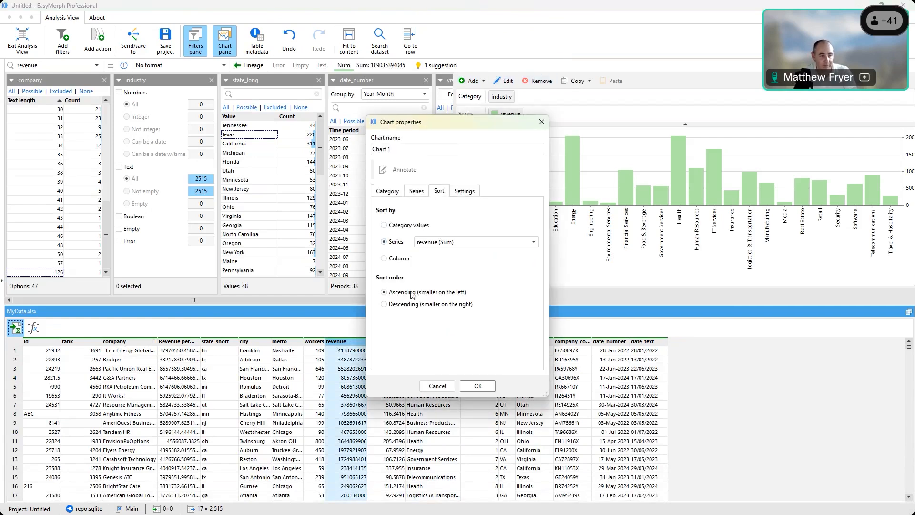
{"action": "left_click", "coordinate": [413, 305]}
{"action": "left_click", "coordinate": [472, 385]}
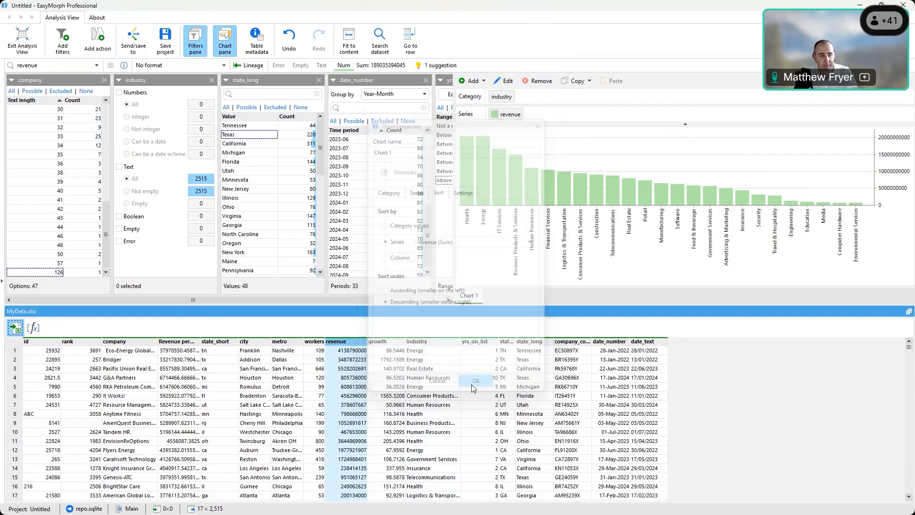
{"action": "mouse_move", "coordinate": [485, 200]}
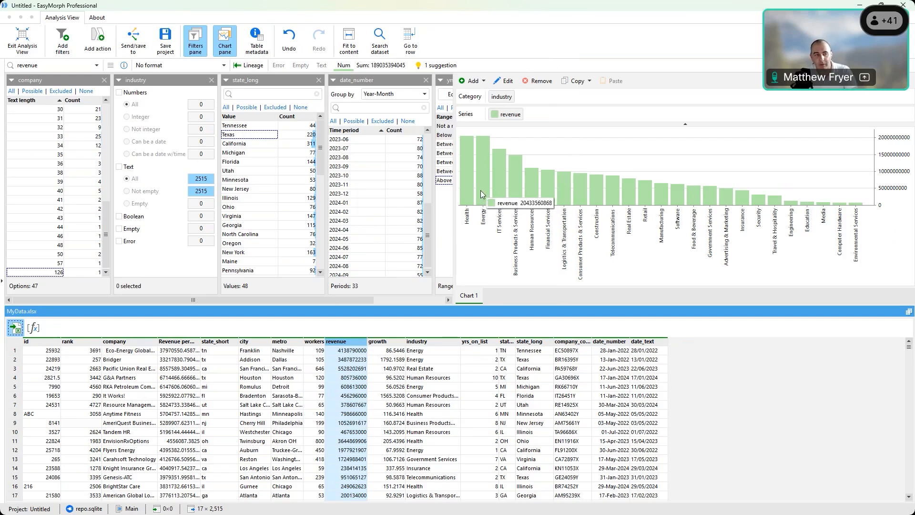
Step: Add a second blank chart and a blank cross-table to the chart pane
{"action": "left_click", "coordinate": [473, 81]}
{"action": "left_click", "coordinate": [475, 93]}
{"action": "left_click", "coordinate": [474, 81]}
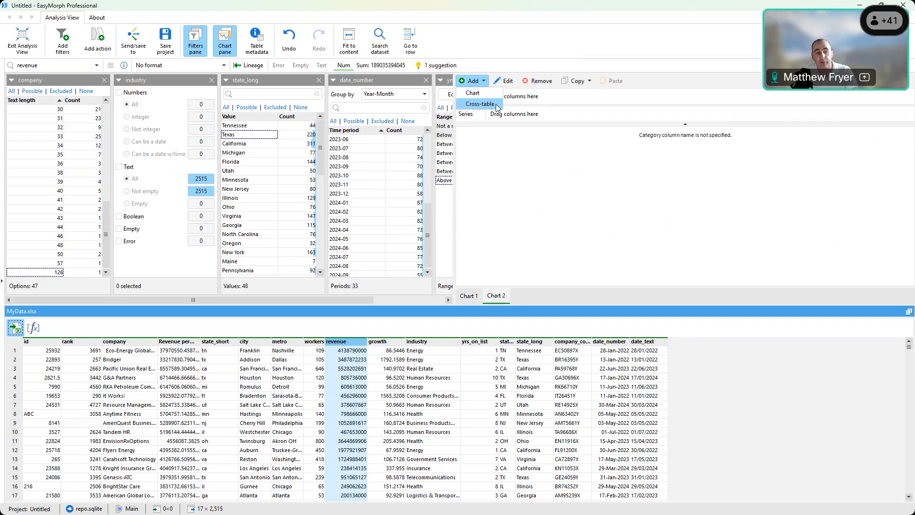
{"action": "left_click", "coordinate": [497, 105]}
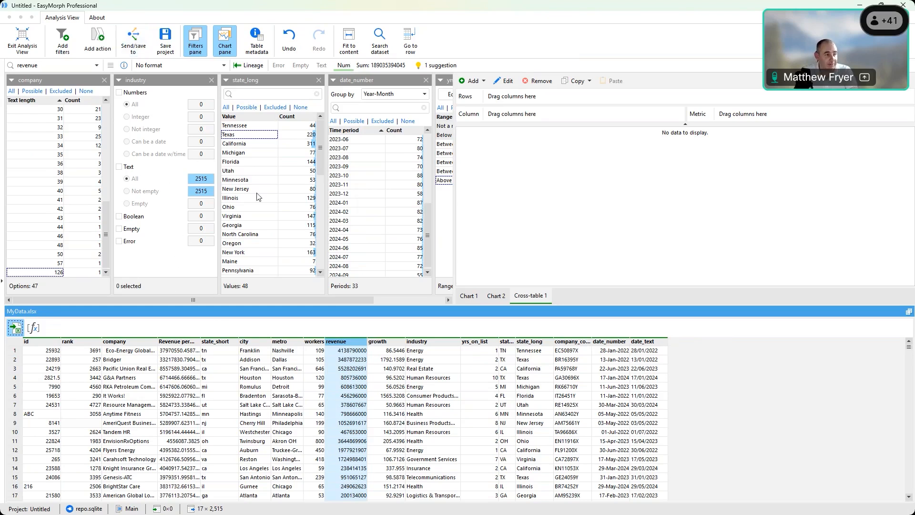
Step: Filter the dataset to the states Michigan and Minnesota in the state_long filter
{"action": "left_click", "coordinate": [262, 153]}
{"action": "left_click", "coordinate": [253, 180], "text": "ctrl"}
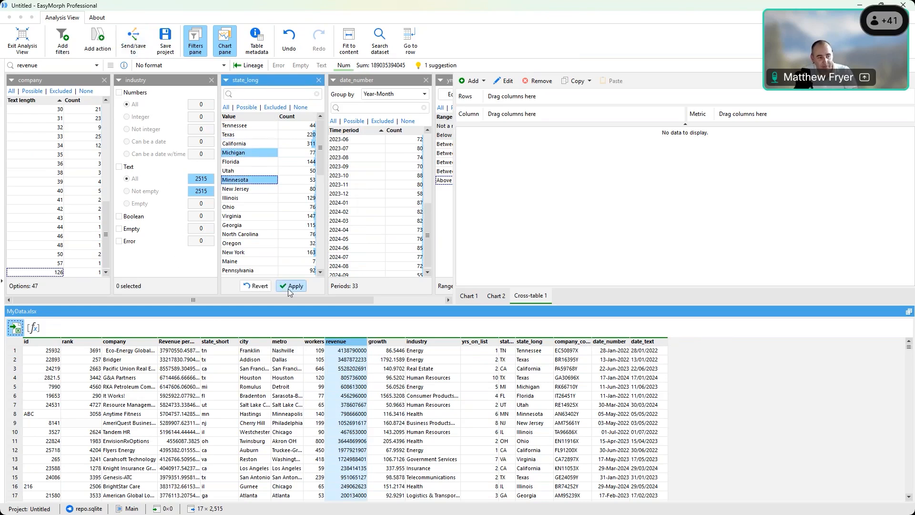
{"action": "left_click", "coordinate": [291, 286]}
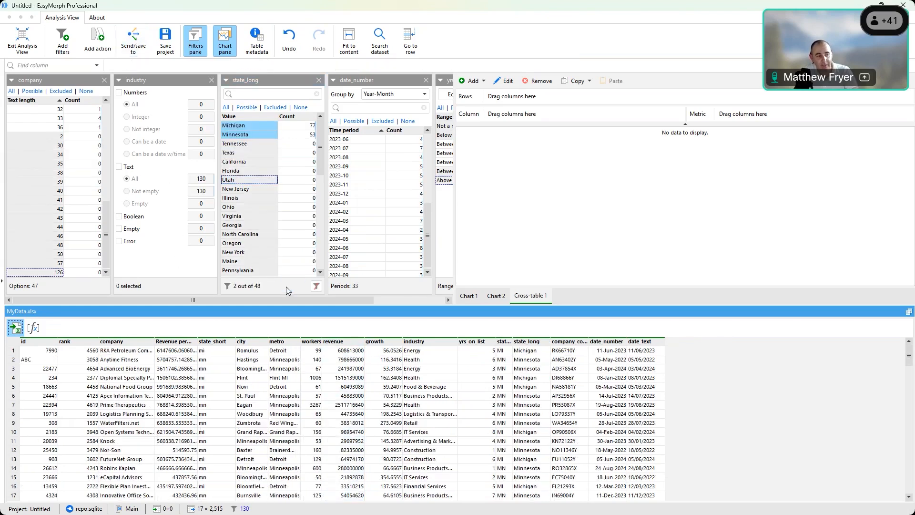
Step: Export the filtered dataset as an EasyMorph dataset file named MyData.xlsx.dset in the Data Quality Webinar 1 folder
{"action": "left_click", "coordinate": [134, 42]}
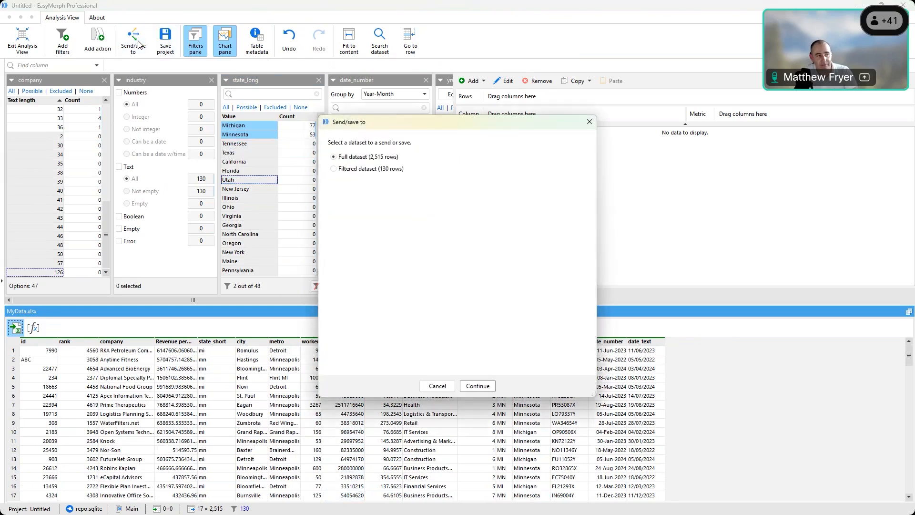
{"action": "left_click", "coordinate": [366, 170]}
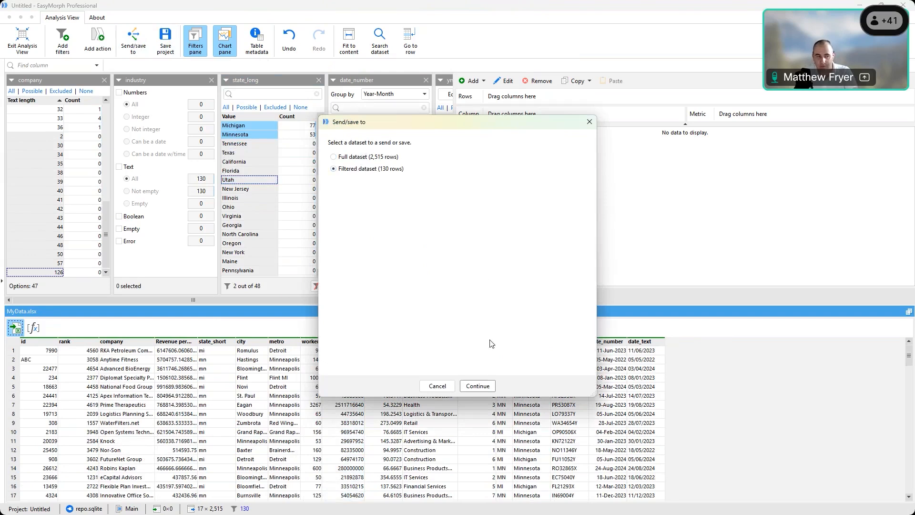
{"action": "left_click", "coordinate": [478, 385]}
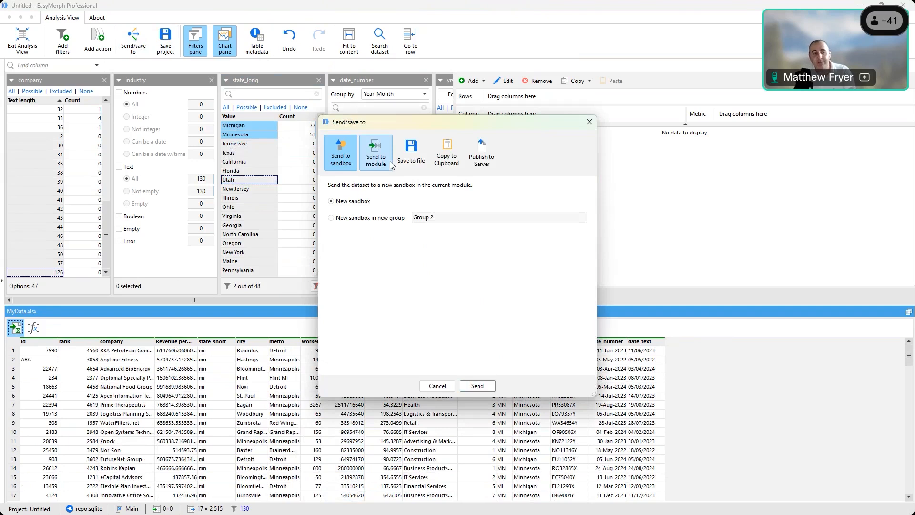
{"action": "left_click", "coordinate": [410, 162]}
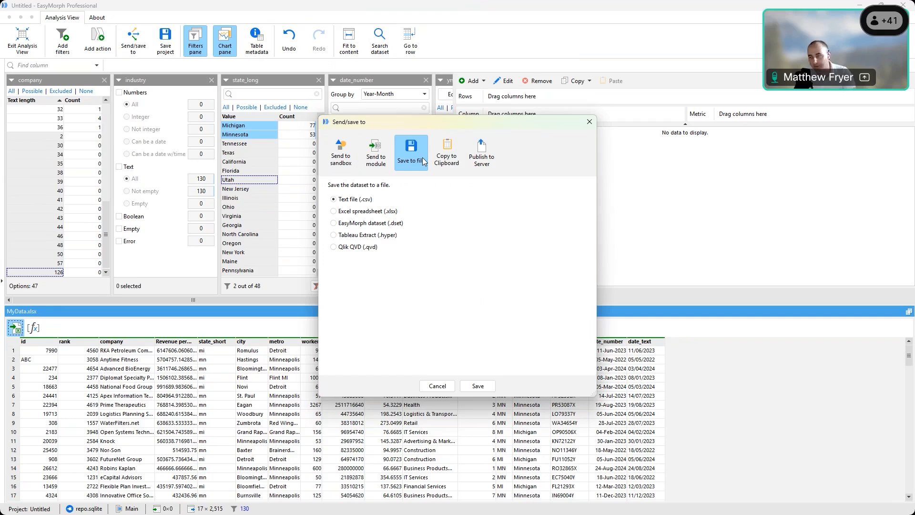
{"action": "left_click", "coordinate": [383, 227]}
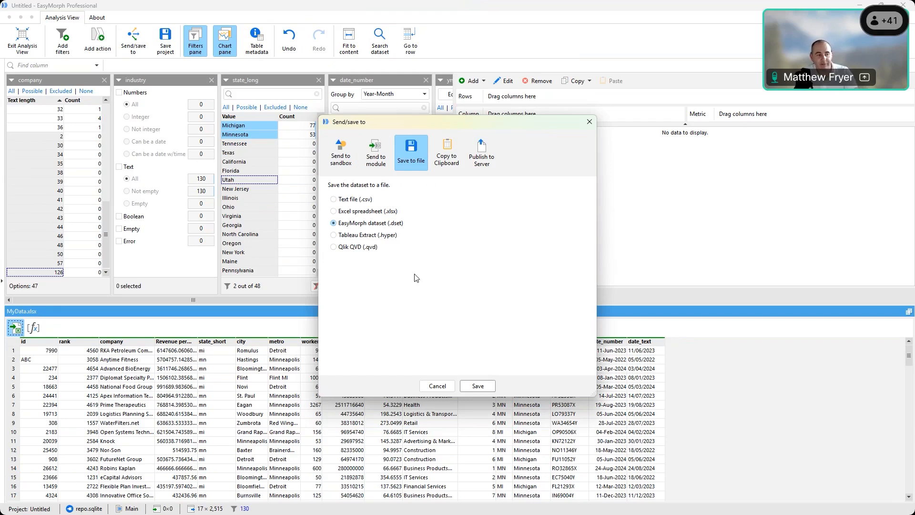
{"action": "left_click", "coordinate": [476, 390]}
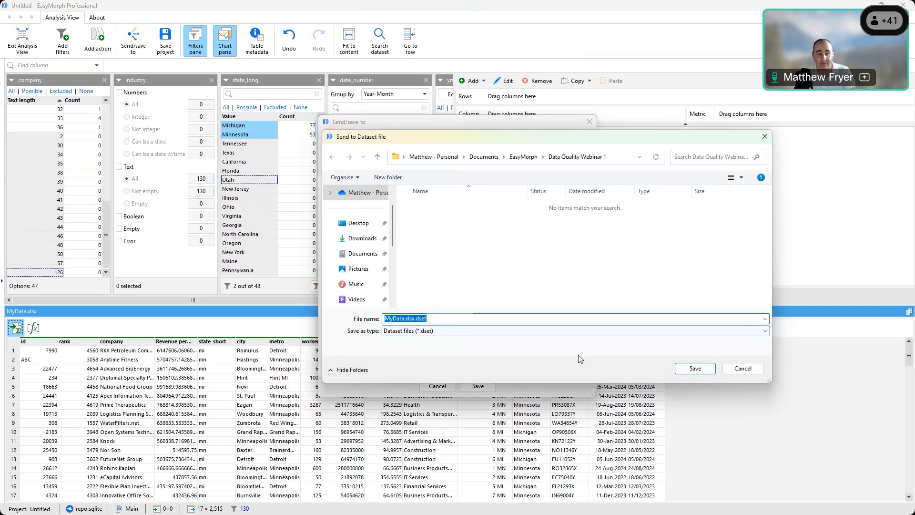
{"action": "left_click", "coordinate": [693, 371]}
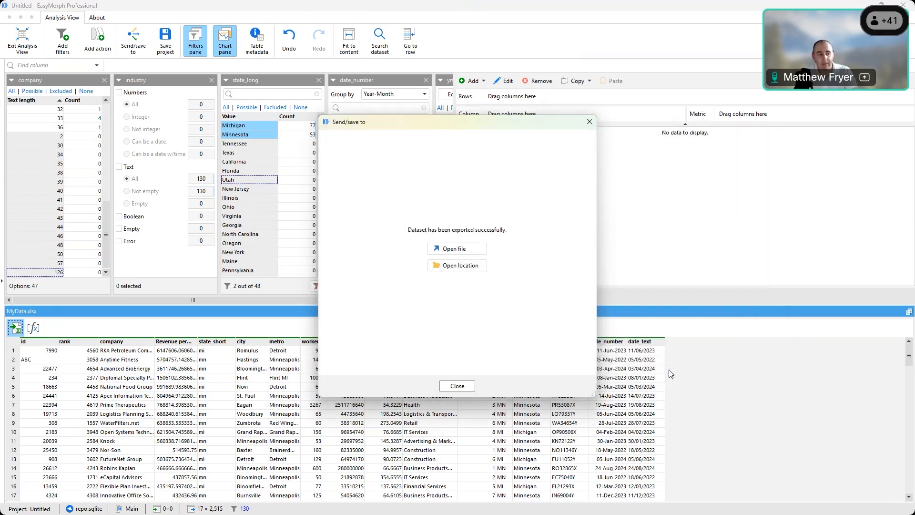
{"action": "left_click", "coordinate": [457, 386]}
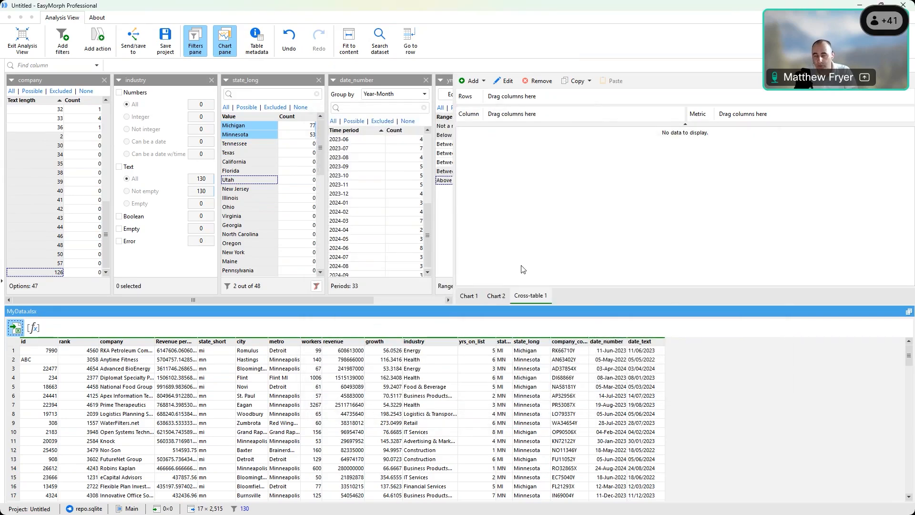
Step: Display Chart 1 for the filtered rows and launch CSViewer
{"action": "left_click", "coordinate": [467, 295]}
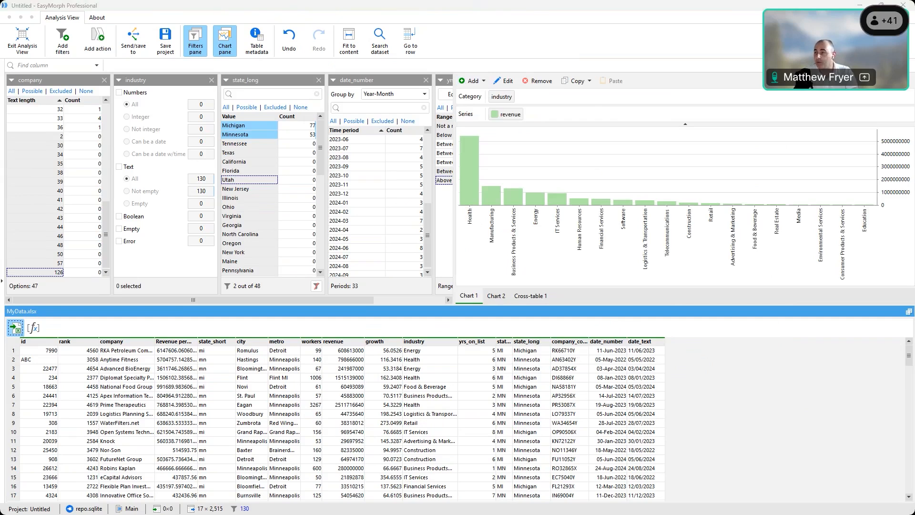
{"action": "left_click_drag", "start_coordinate": [510, 110], "coordinate": [506, 108]}
{"action": "double_click", "coordinate": [506, 108]}
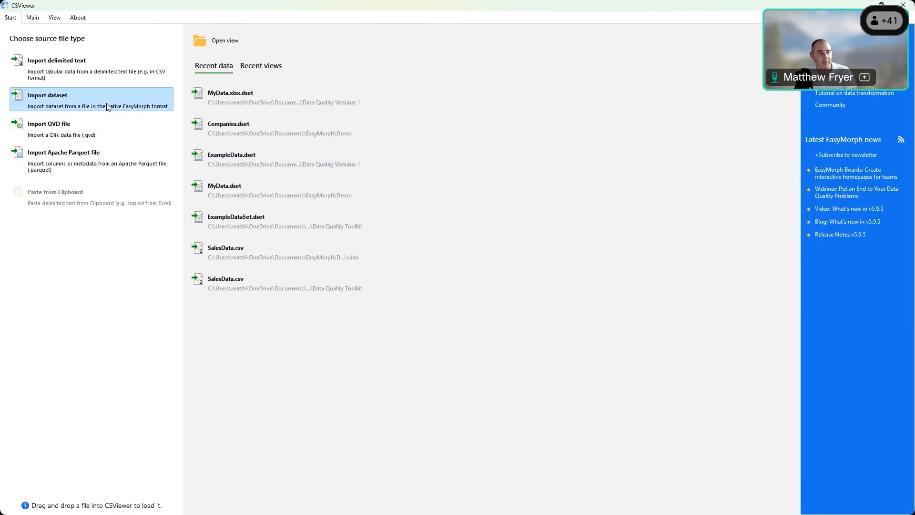
Step: Import the MyData.xlsx.dset dataset from the Data Quality Webinar 1 folder and display its Chart 1
{"action": "left_click", "coordinate": [106, 103]}
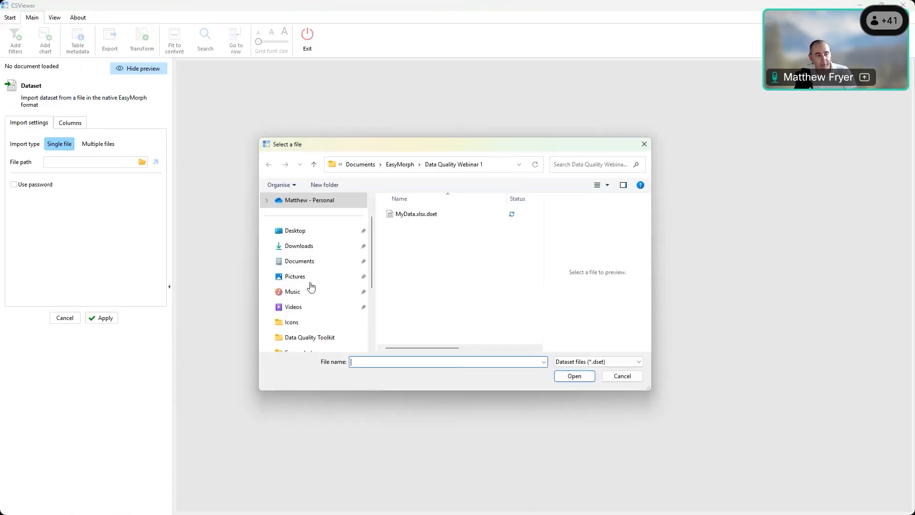
{"action": "left_click", "coordinate": [416, 214]}
{"action": "left_click", "coordinate": [573, 380]}
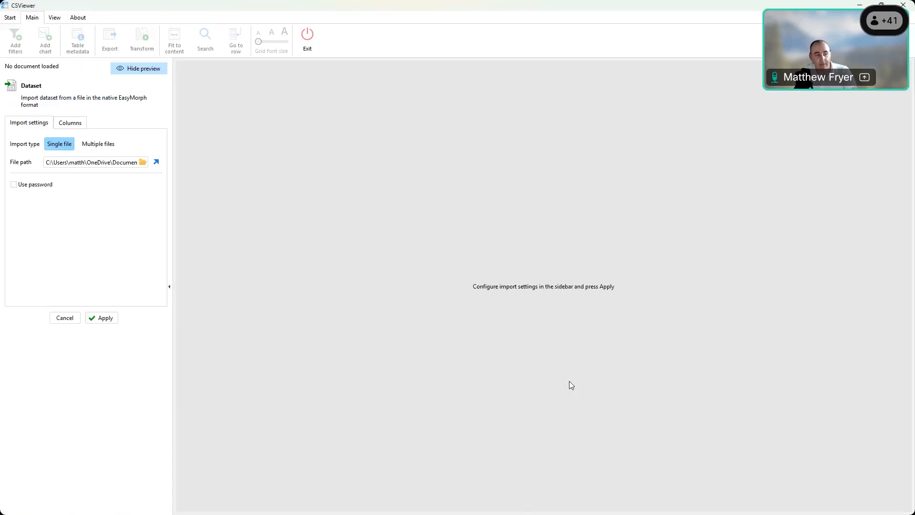
{"action": "left_click", "coordinate": [115, 319]}
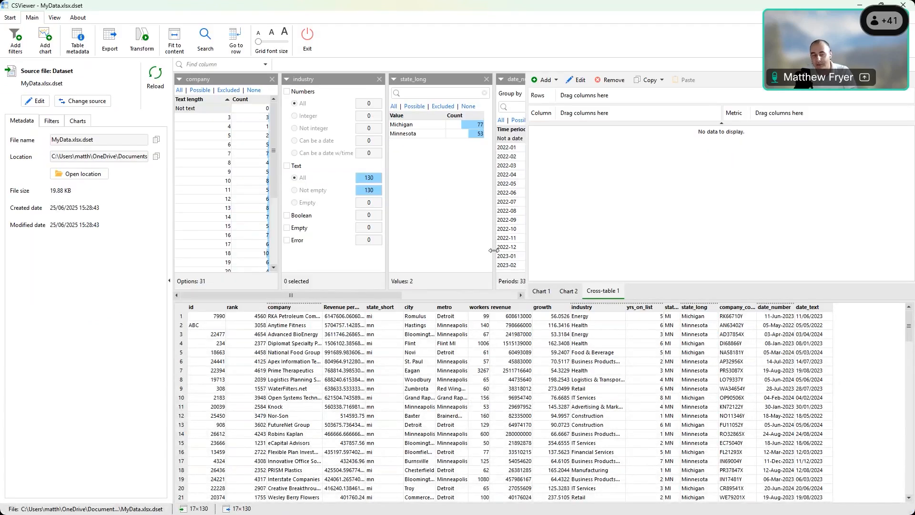
{"action": "left_click", "coordinate": [544, 293]}
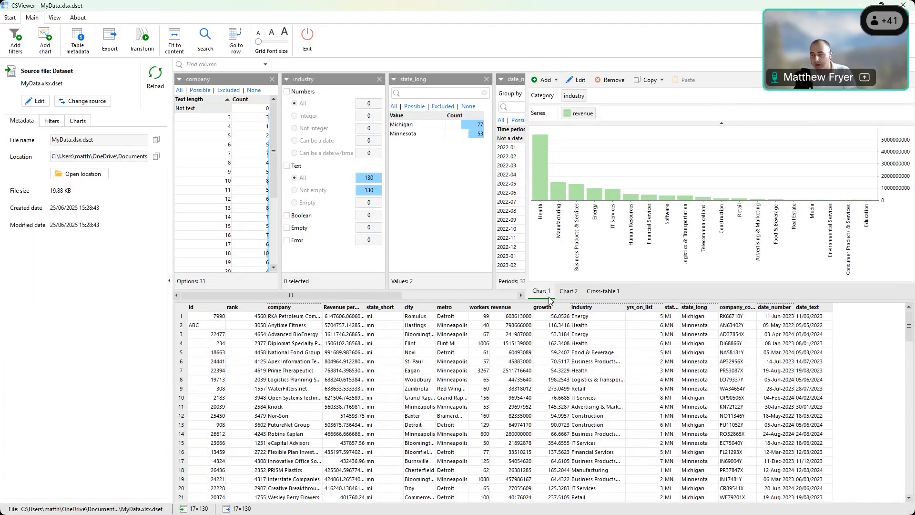
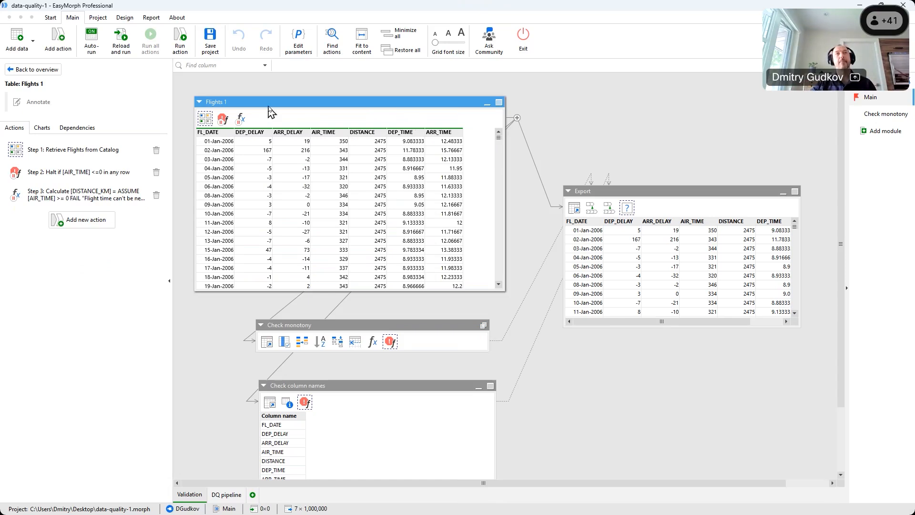
Step: In the data-quality-1 project, review the Flights 1 table's Retrieve Catalog asset action and the available data import sources
{"action": "left_click", "coordinate": [205, 123]}
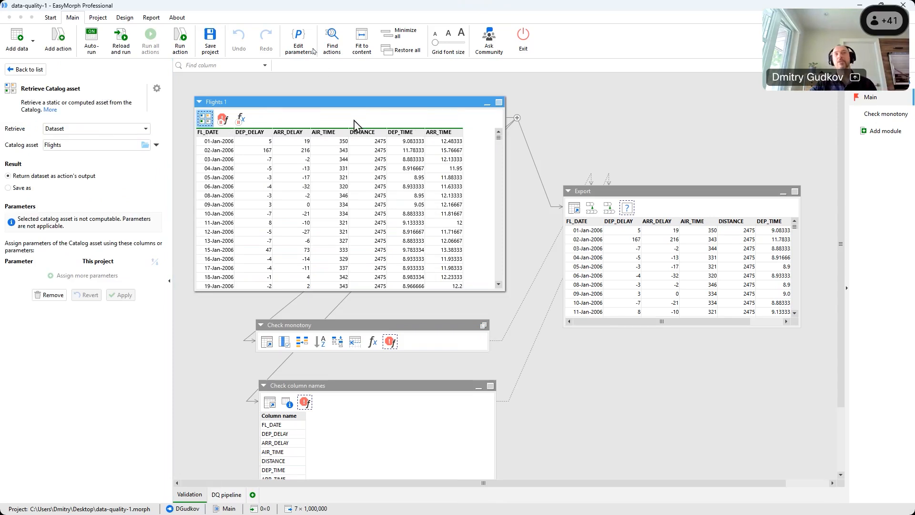
{"action": "left_click", "coordinate": [21, 51]}
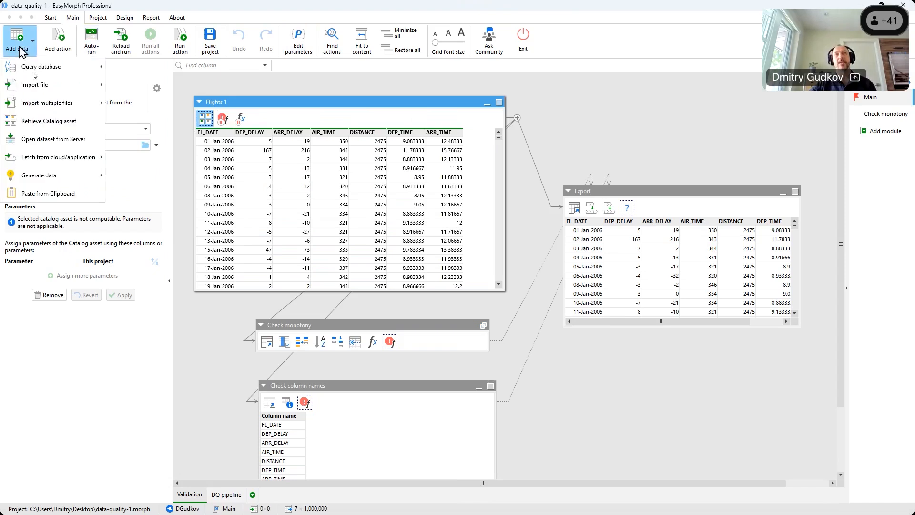
{"action": "mouse_move", "coordinate": [84, 91]}
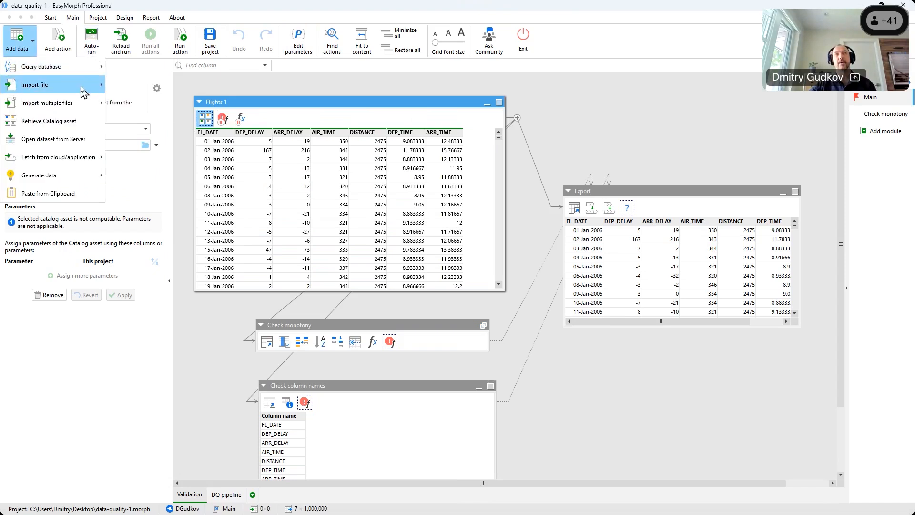
{"action": "mouse_move", "coordinate": [66, 162]}
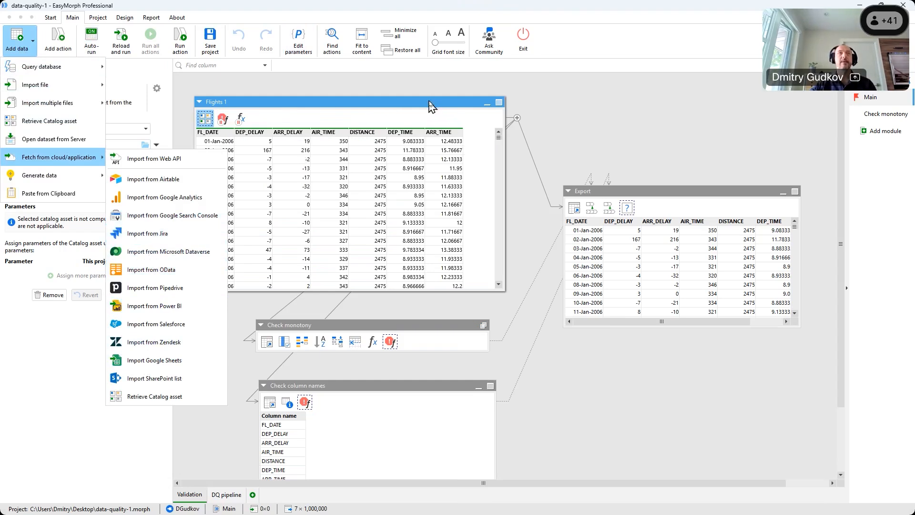
{"action": "left_click", "coordinate": [205, 118]}
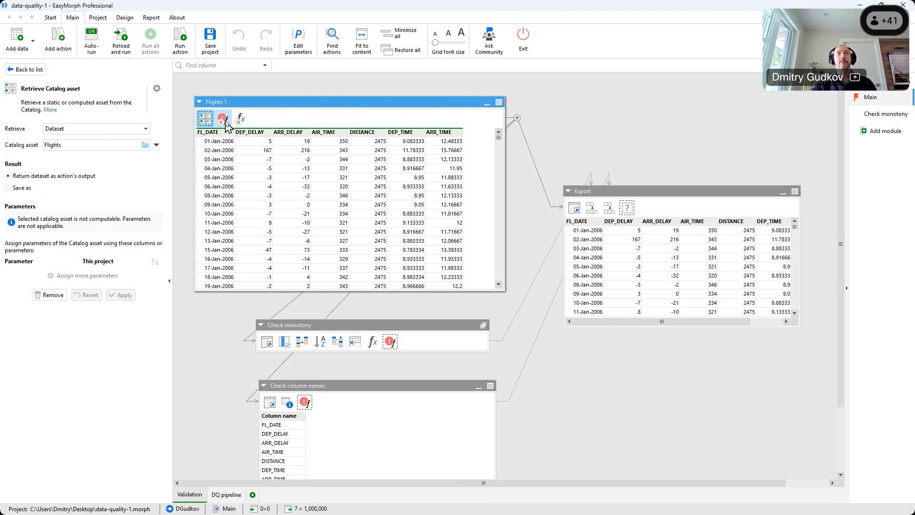
Step: Examine the Halt/warn on condition action of the Flights 1 table and its [AIR_TIME] <=0 condition
{"action": "left_click", "coordinate": [224, 119]}
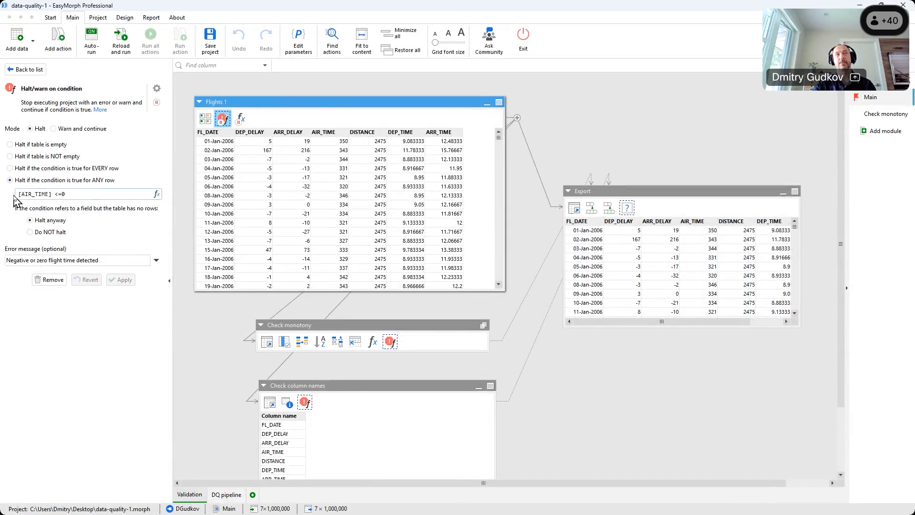
{"action": "left_click_drag", "start_coordinate": [18, 194], "coordinate": [78, 195]}
{"action": "left_click", "coordinate": [77, 194]}
Step: Enable the Halt/warn on condition action in the Flights 1 table to test the check, and disable it again
{"action": "right_click", "coordinate": [221, 121]}
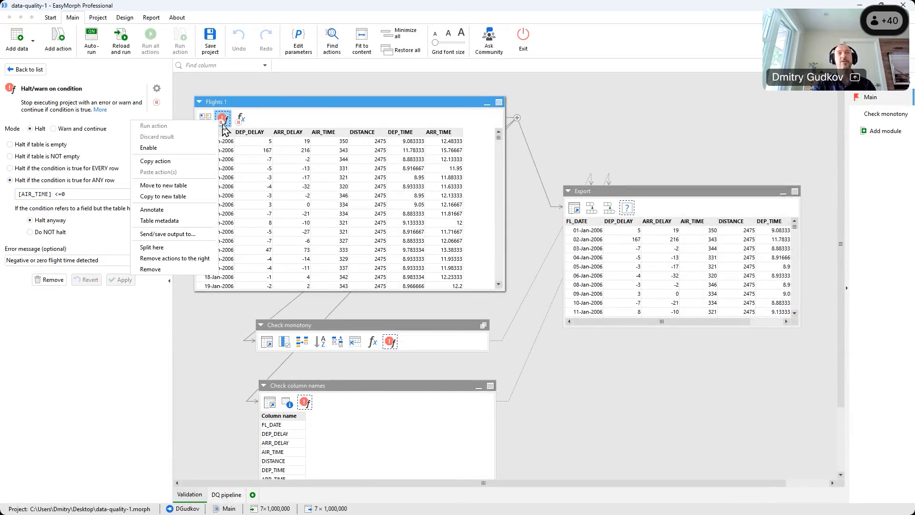
{"action": "left_click", "coordinate": [199, 148]}
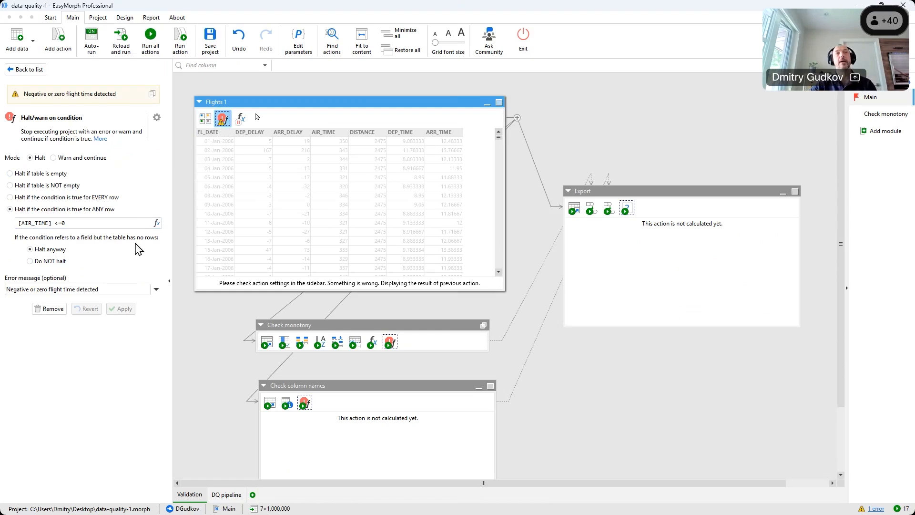
{"action": "right_click", "coordinate": [224, 122]}
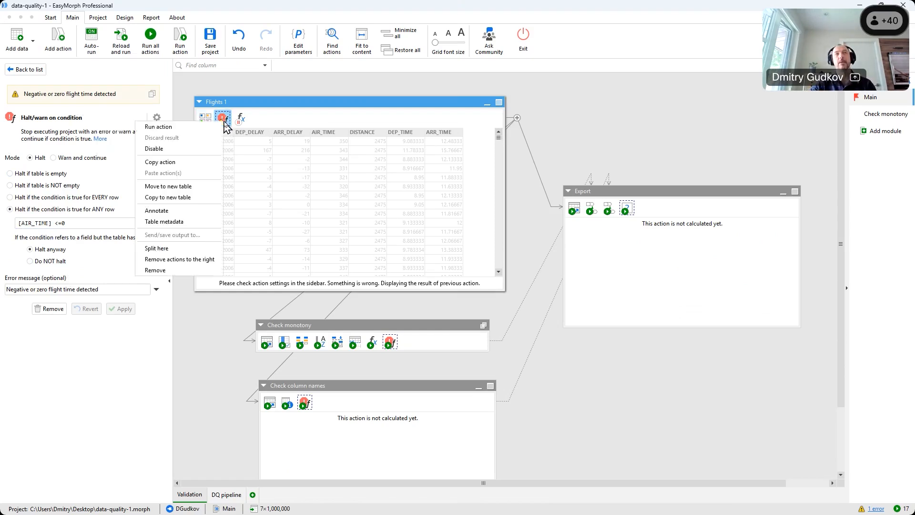
{"action": "left_click", "coordinate": [200, 151]}
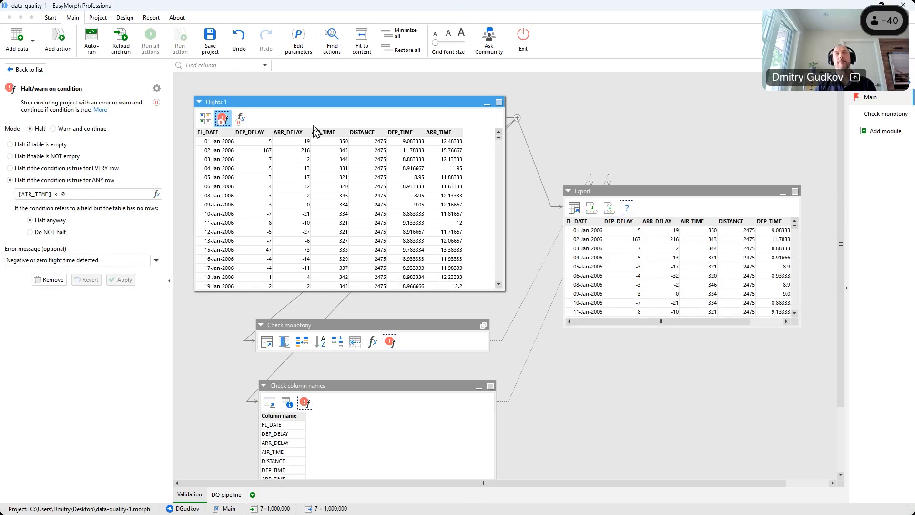
Step: Open the DISTANCE_KM expression of the Flights 1 table's Calculate new column(s) action and examine its [DISTANCE] * 1.852 formula
{"action": "left_click", "coordinate": [241, 122]}
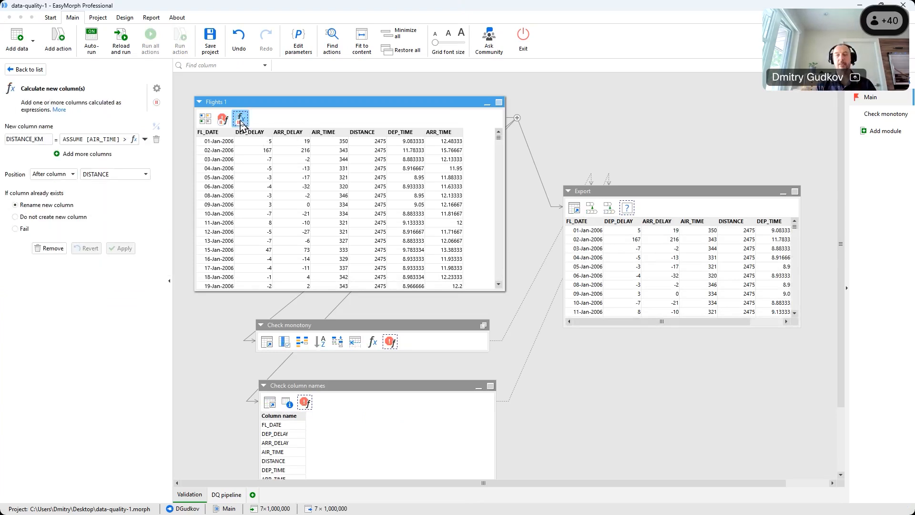
{"action": "left_click", "coordinate": [134, 139]}
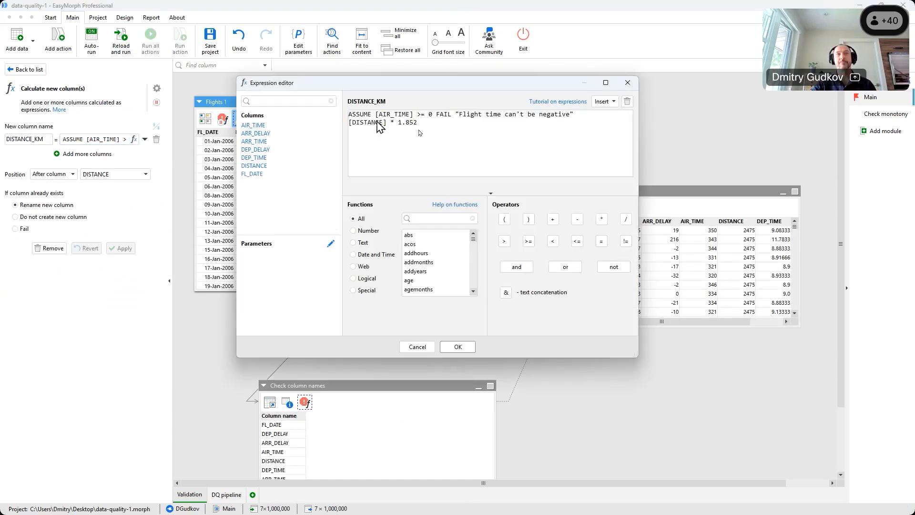
{"action": "left_click_drag", "start_coordinate": [364, 86], "coordinate": [438, 117]}
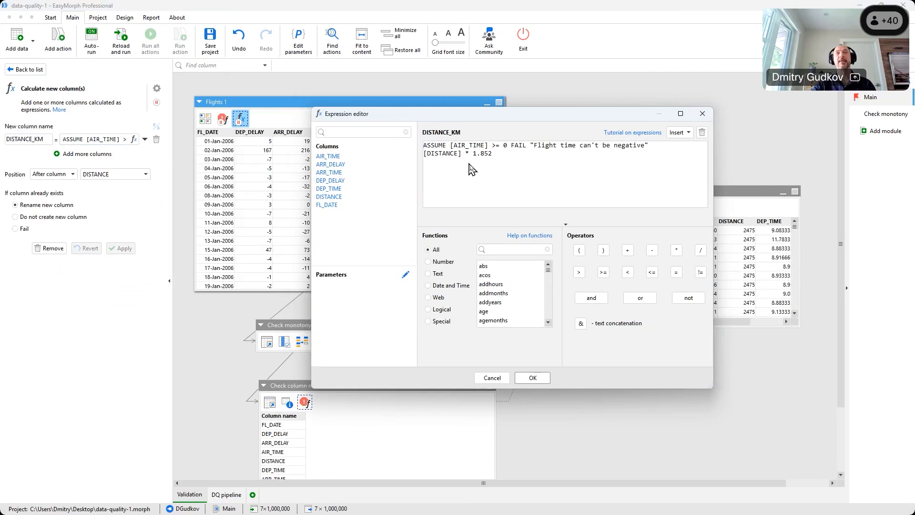
{"action": "left_click_drag", "start_coordinate": [495, 157], "coordinate": [423, 157]}
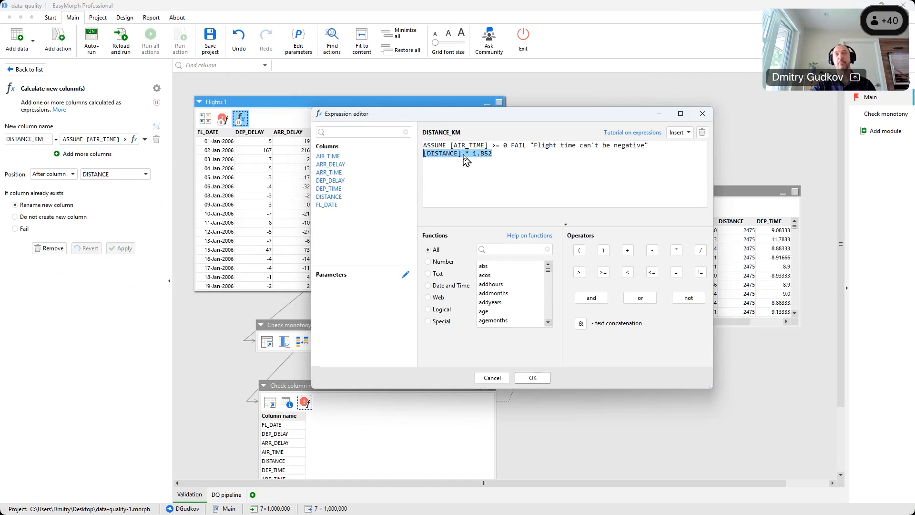
{"action": "left_click", "coordinate": [491, 159]}
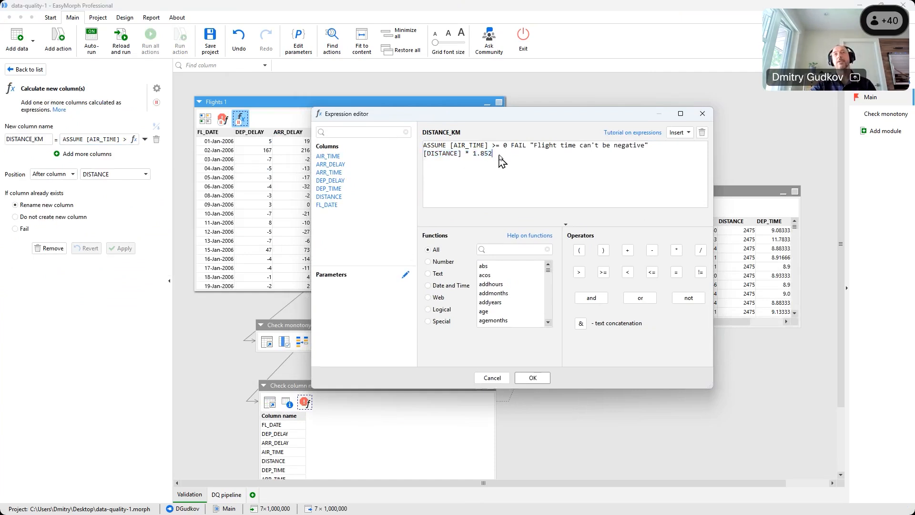
Step: Insert a blank line between the ASSUME clause and the [DISTANCE] * 1.852 formula in the DISTANCE_KM expression
{"action": "left_click", "coordinate": [671, 149]}
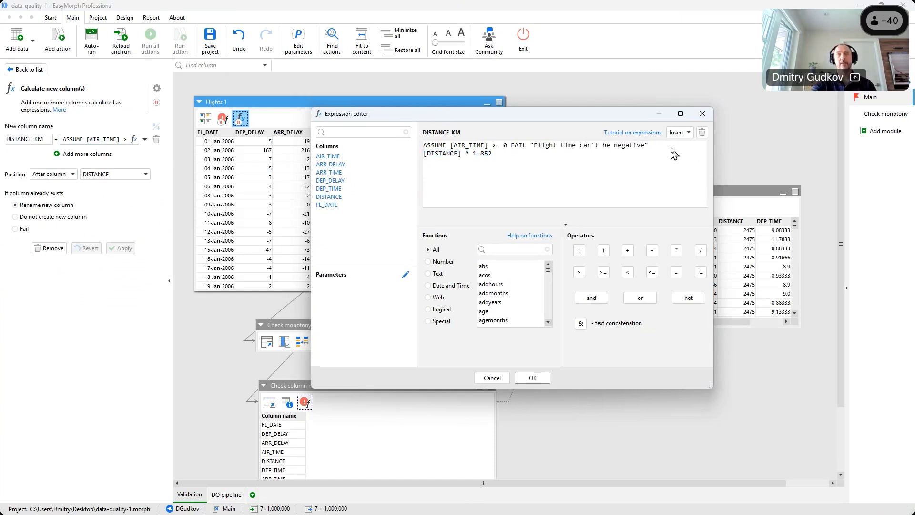
{"action": "key", "text": "Return"}
{"action": "left_click", "coordinate": [497, 162]}
{"action": "left_click_drag", "start_coordinate": [497, 162], "coordinate": [423, 163]}
{"action": "left_click", "coordinate": [492, 163]}
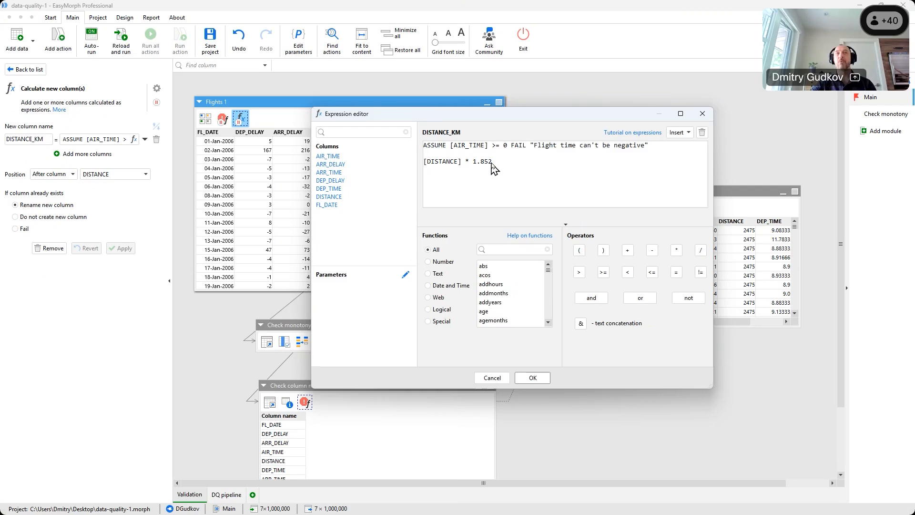
Step: Examine the ASSUME clause of the DISTANCE_KM expression, including its [AIR_TIME] >= 0 condition and "Flight time can't be negative" failure message
{"action": "left_click_drag", "start_coordinate": [426, 155], "coordinate": [410, 148]}
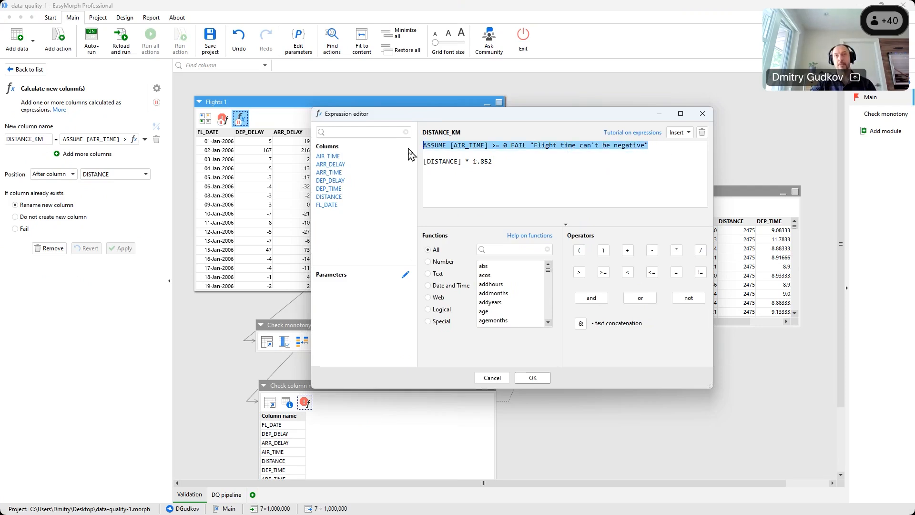
{"action": "left_click", "coordinate": [519, 171]}
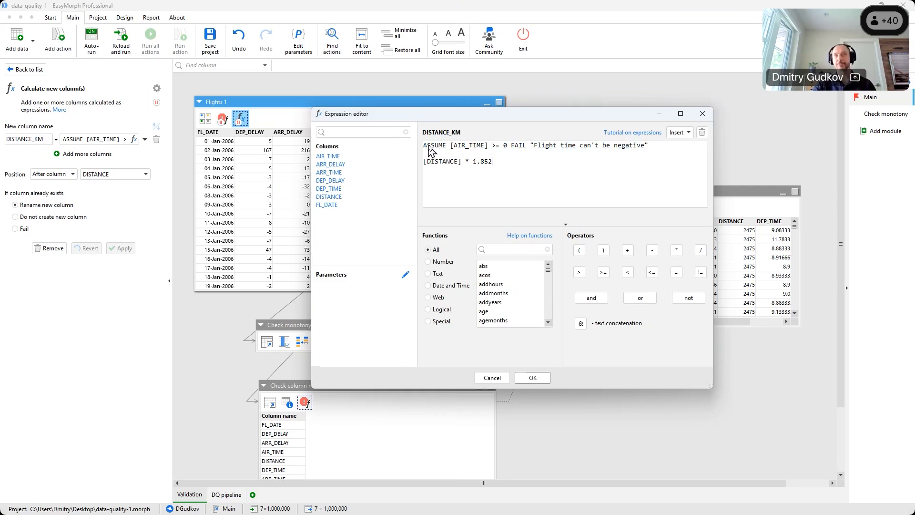
{"action": "left_click_drag", "start_coordinate": [450, 149], "coordinate": [511, 155]}
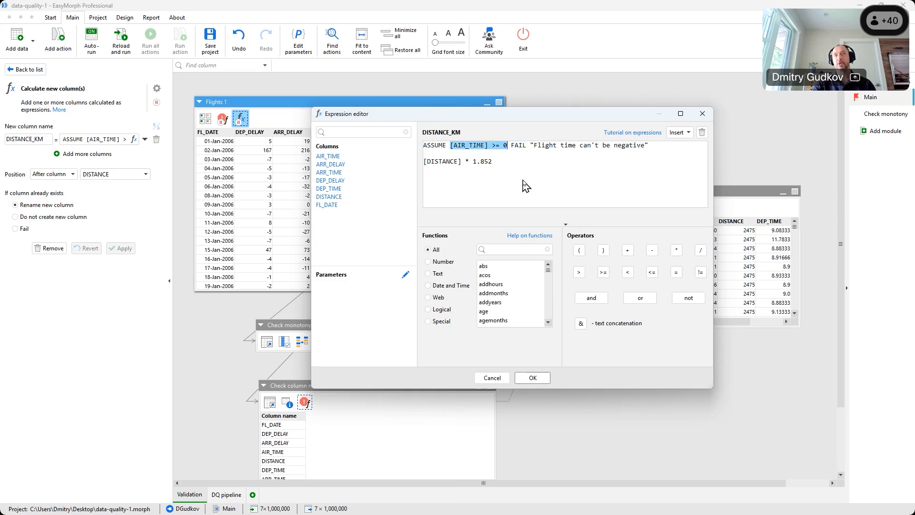
{"action": "left_click", "coordinate": [525, 186]}
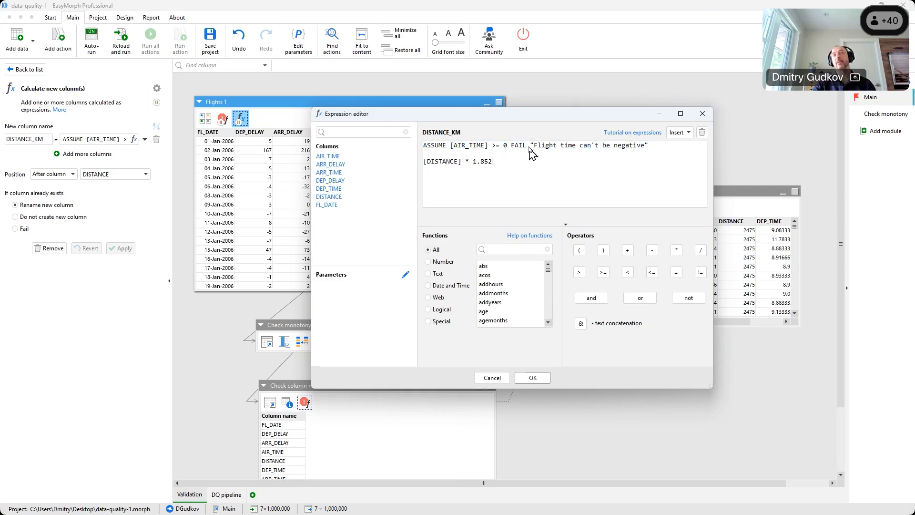
{"action": "left_click_drag", "start_coordinate": [529, 146], "coordinate": [660, 148]}
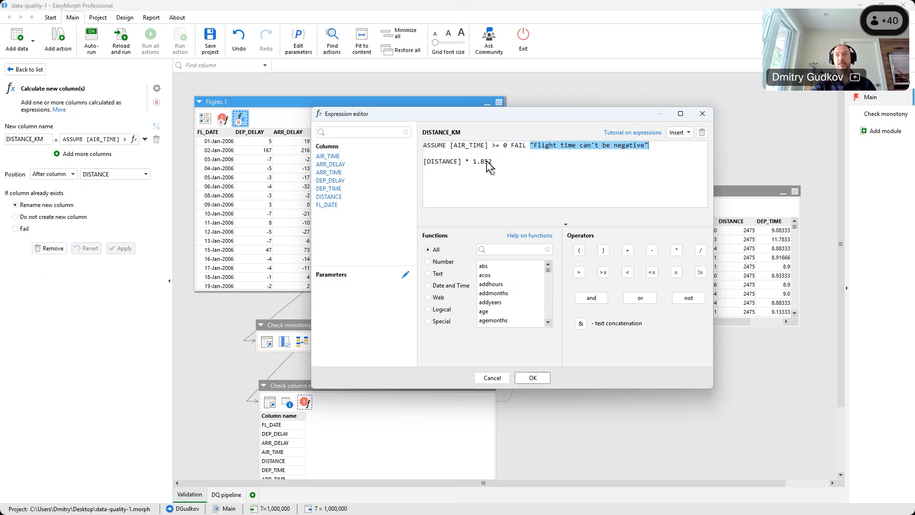
{"action": "left_click", "coordinate": [545, 183]}
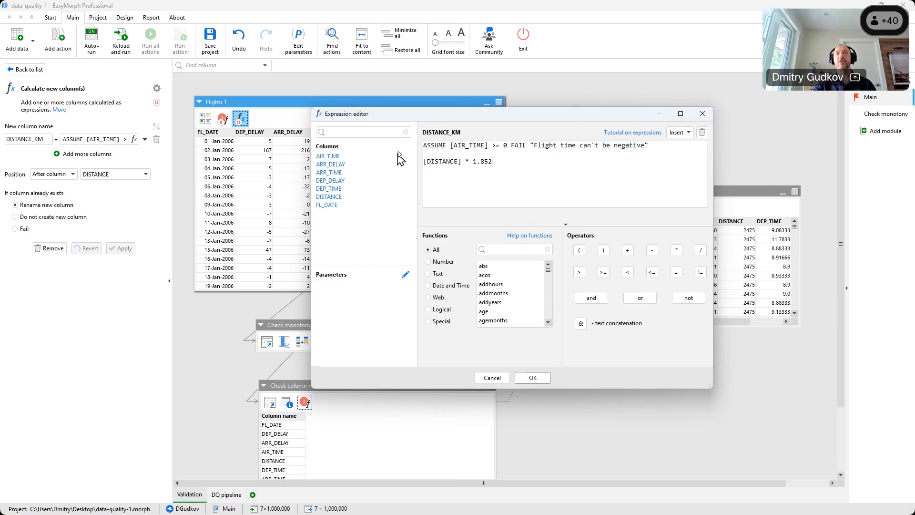
Step: Compare the ASSUME clause with the distance formula it guards, and close the DISTANCE_KM expression without saving
{"action": "left_click_drag", "start_coordinate": [425, 148], "coordinate": [658, 160]}
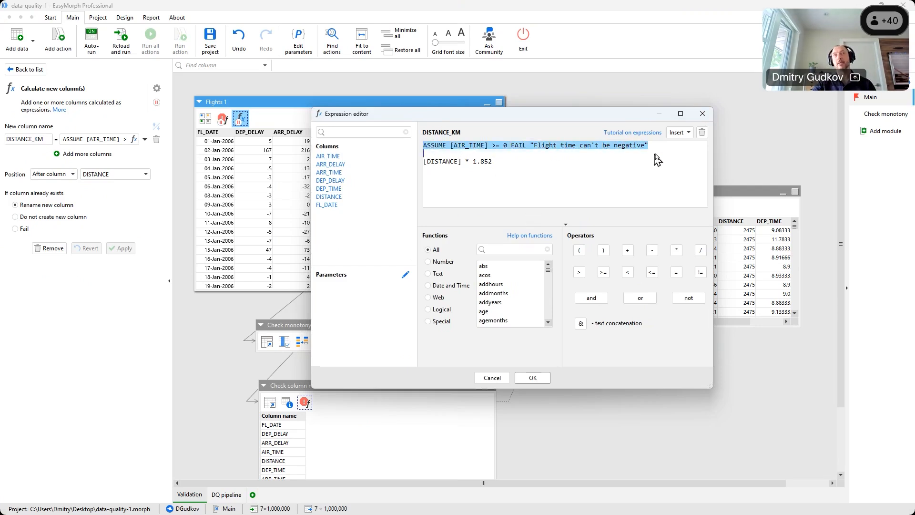
{"action": "left_click", "coordinate": [438, 162]}
{"action": "left_click_drag", "start_coordinate": [493, 162], "coordinate": [419, 163]}
{"action": "left_click", "coordinate": [441, 152]}
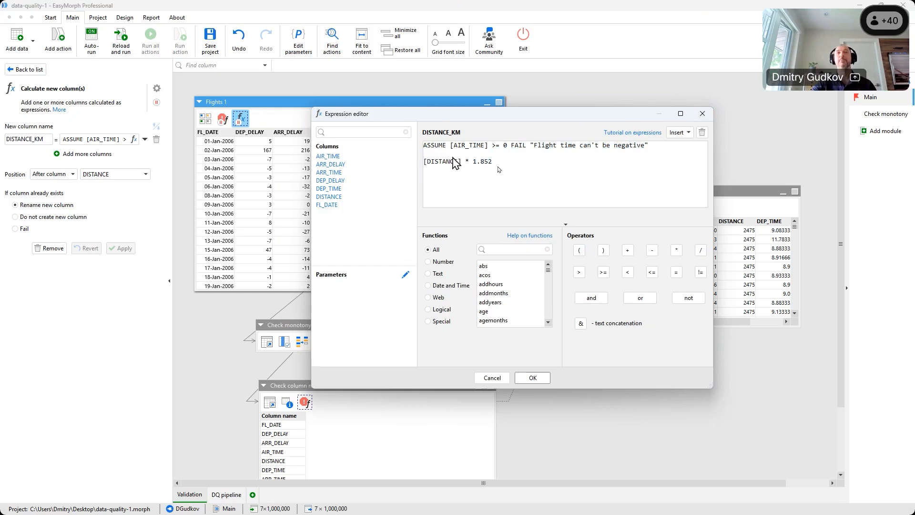
{"action": "left_click_drag", "start_coordinate": [496, 162], "coordinate": [424, 162]}
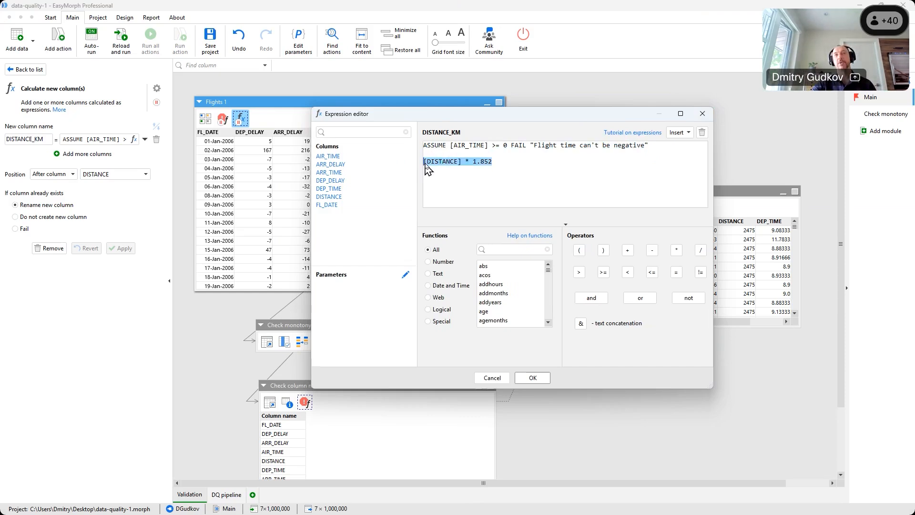
{"action": "left_click", "coordinate": [703, 114]}
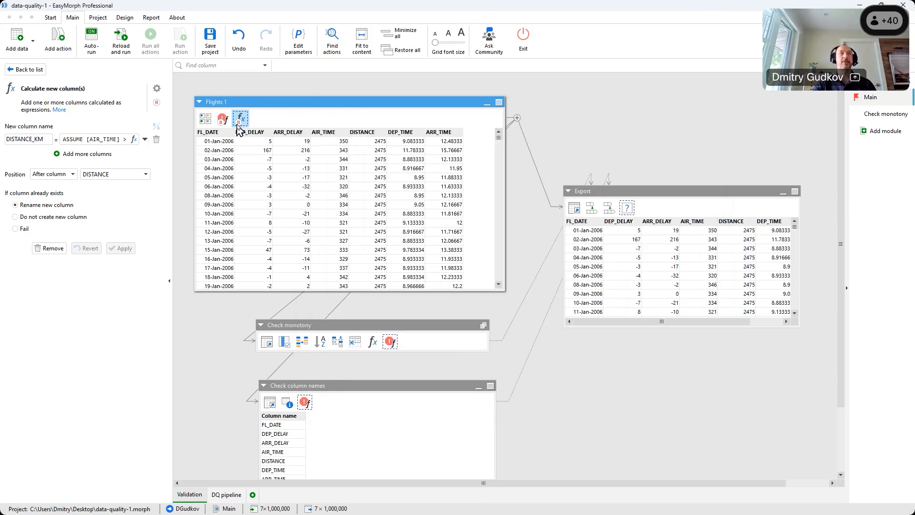
Step: Enable the Calculate new column(s) action in the Flights 1 table to test the ASSUME check, and disable it again
{"action": "right_click", "coordinate": [238, 125]}
{"action": "left_click", "coordinate": [173, 152]}
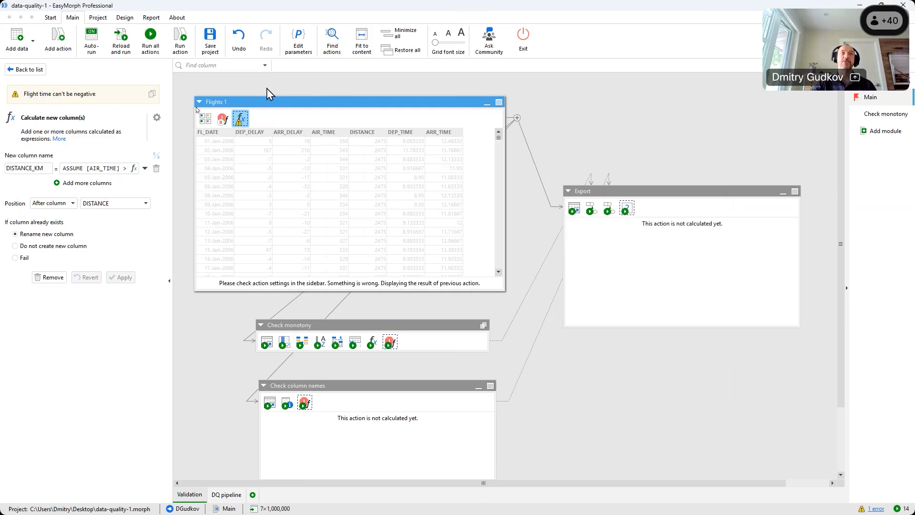
{"action": "mouse_move", "coordinate": [244, 125]}
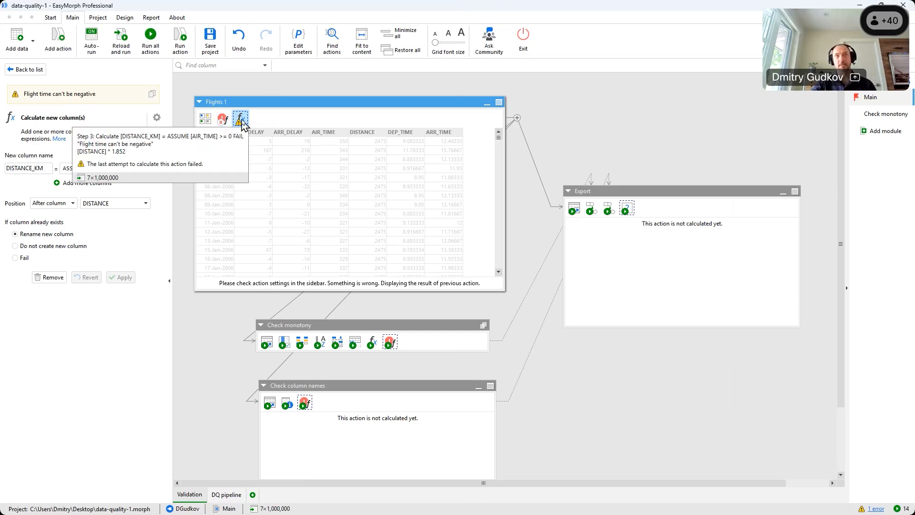
{"action": "right_click", "coordinate": [242, 123]}
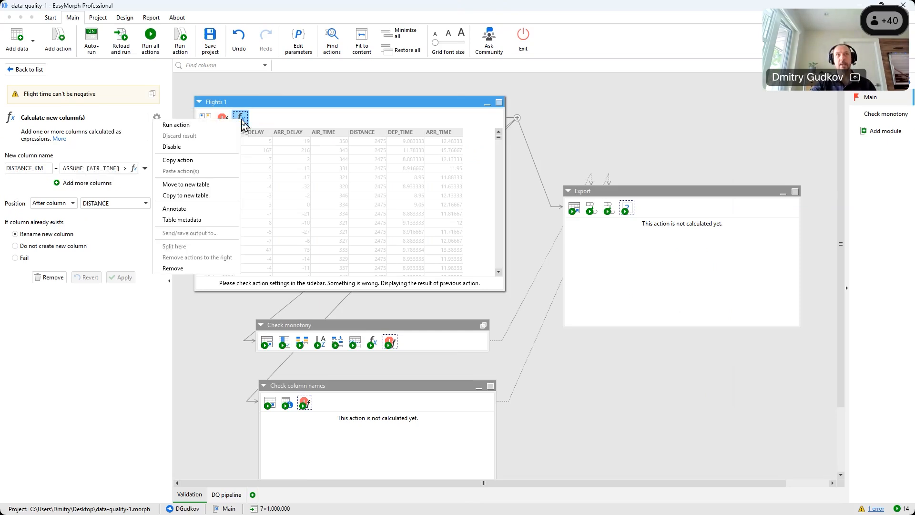
{"action": "left_click", "coordinate": [221, 146]}
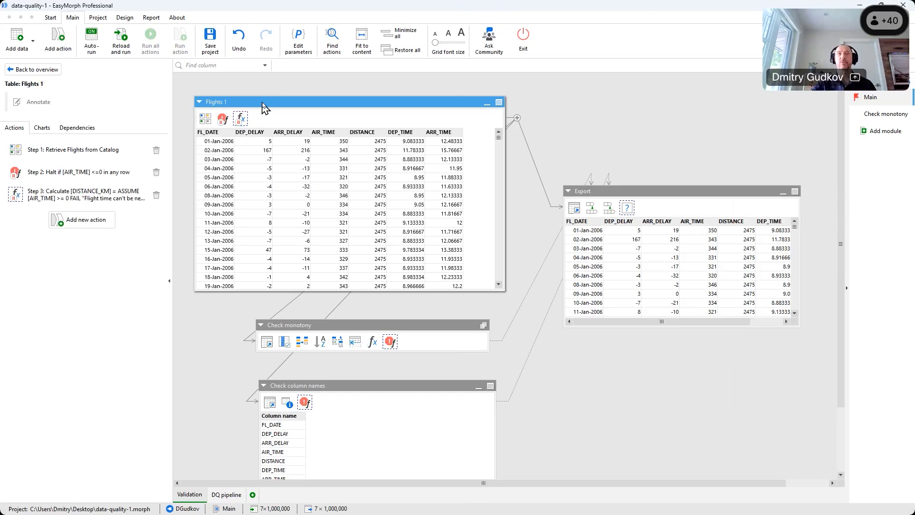
Step: Review the Check column names table, its list of actions and its place in the Validation workflow
{"action": "left_click", "coordinate": [423, 332]}
{"action": "left_click", "coordinate": [409, 387]}
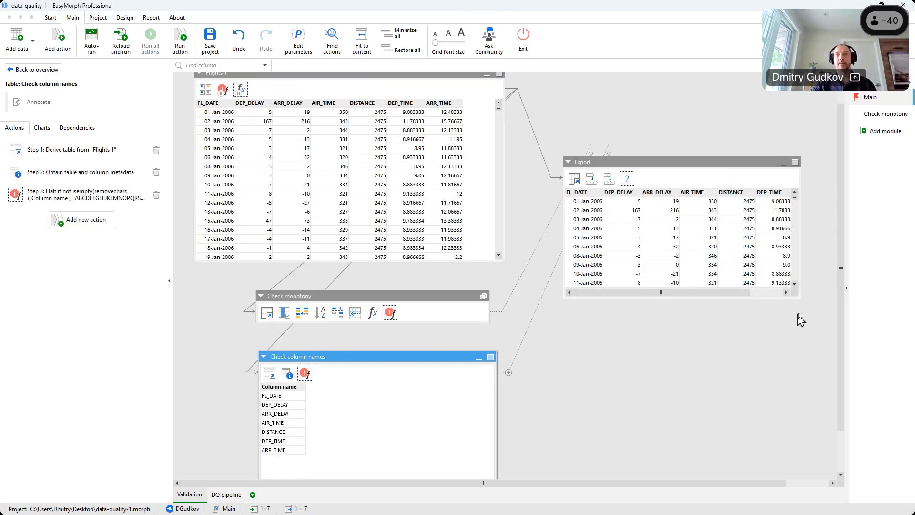
{"action": "left_click", "coordinate": [840, 303]}
{"action": "mouse_move", "coordinate": [841, 303]}
{"action": "left_mouse_down"}
{"action": "mouse_move", "coordinate": [840, 320]}
{"action": "mouse_move", "coordinate": [845, 296]}
{"action": "left_mouse_up"}
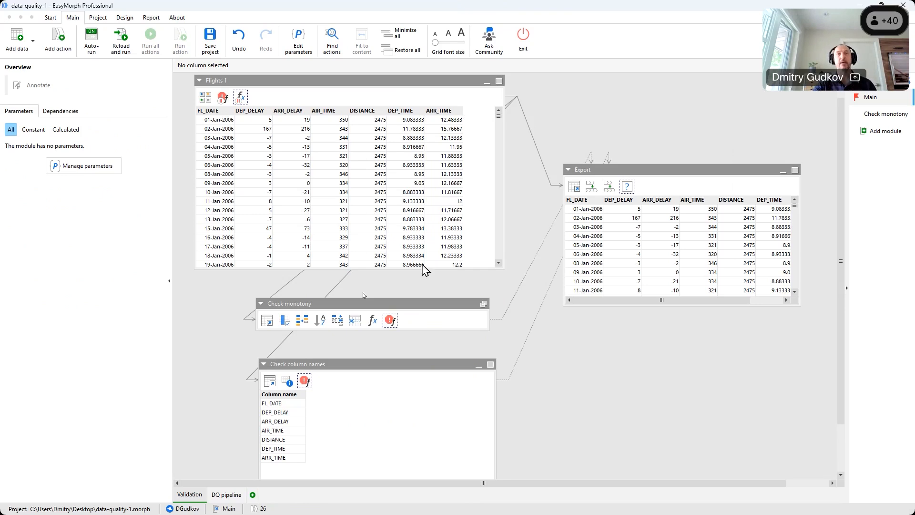
{"action": "left_click", "coordinate": [332, 366]}
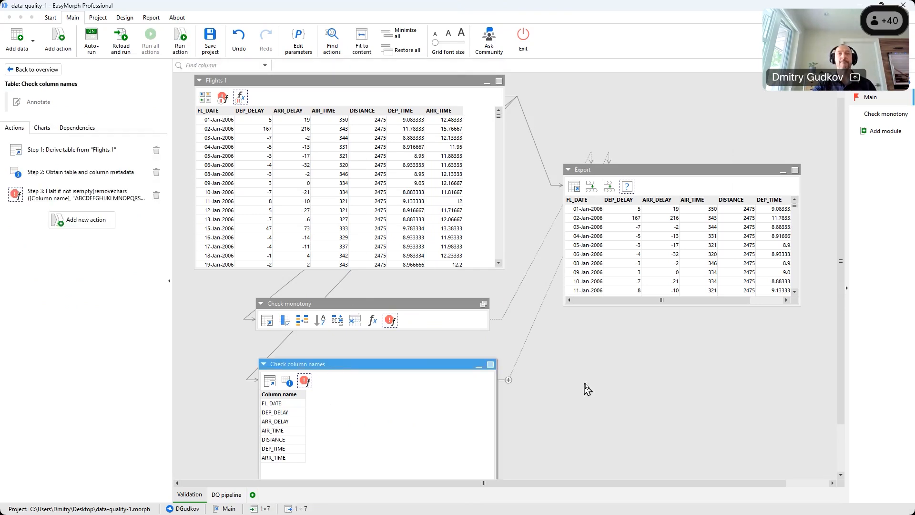
{"action": "scroll", "coordinate": [587, 389], "scroll_direction": "down", "scroll_amount": 2}
{"action": "scroll", "coordinate": [587, 388], "scroll_direction": "up", "scroll_amount": 1}
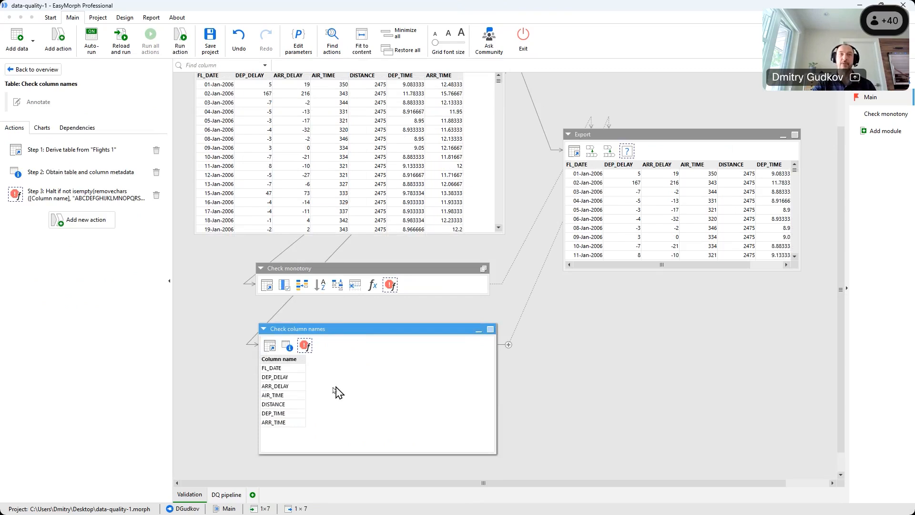
{"action": "scroll", "coordinate": [374, 281], "scroll_direction": "up", "scroll_amount": 2}
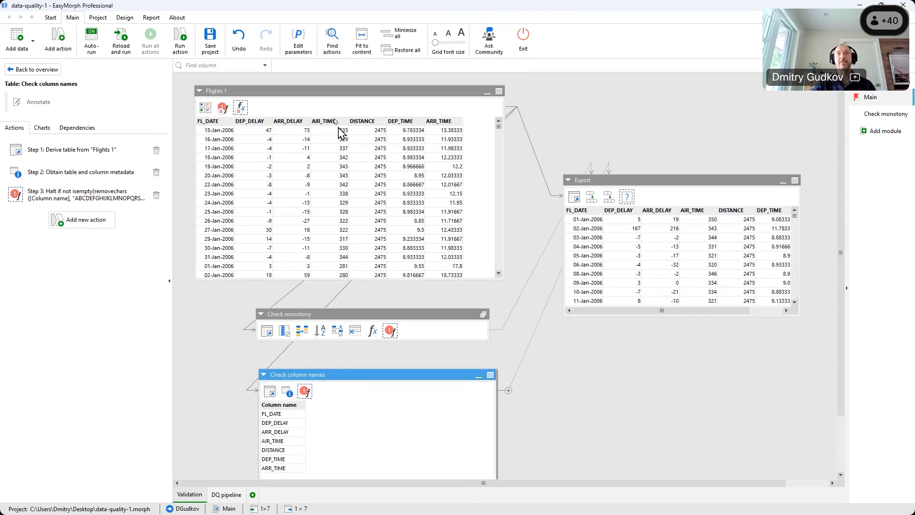
Step: Review the options for deriving a table, chart or cross-table from Flights 1 without choosing one
{"action": "left_click", "coordinate": [340, 95]}
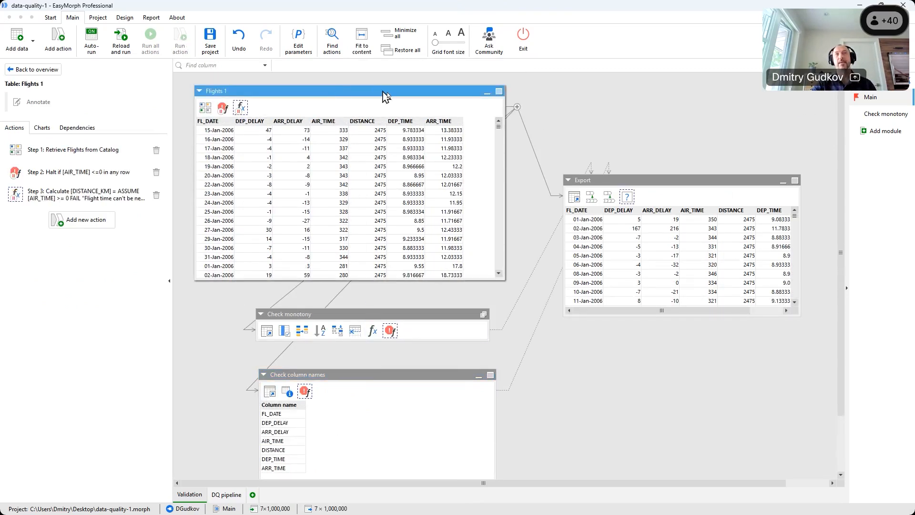
{"action": "left_click", "coordinate": [517, 108]}
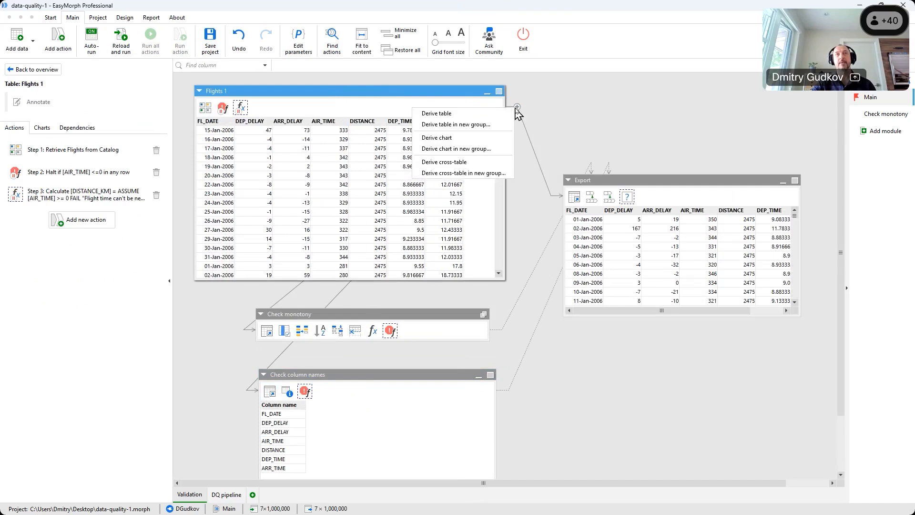
{"action": "left_click", "coordinate": [412, 100]}
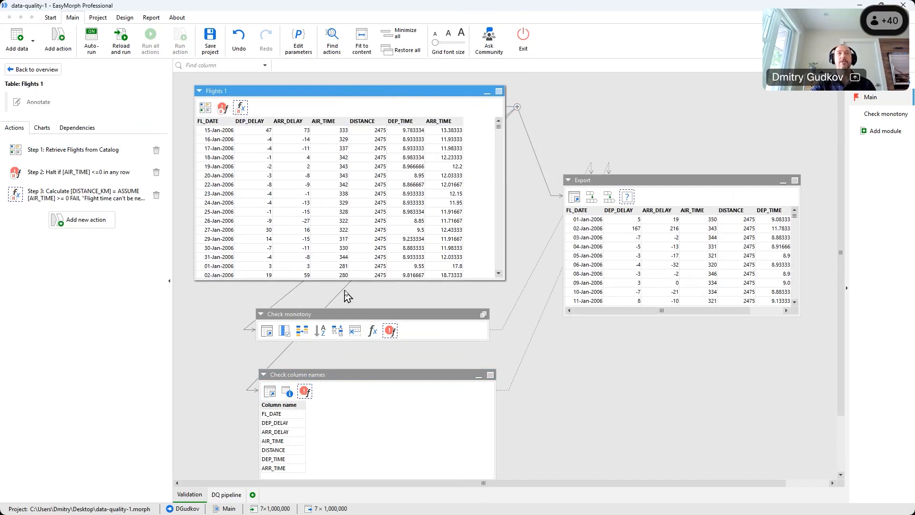
Step: Examine the Check column names table's derive step and its Table metadata action with the Column names option
{"action": "left_click", "coordinate": [298, 387]}
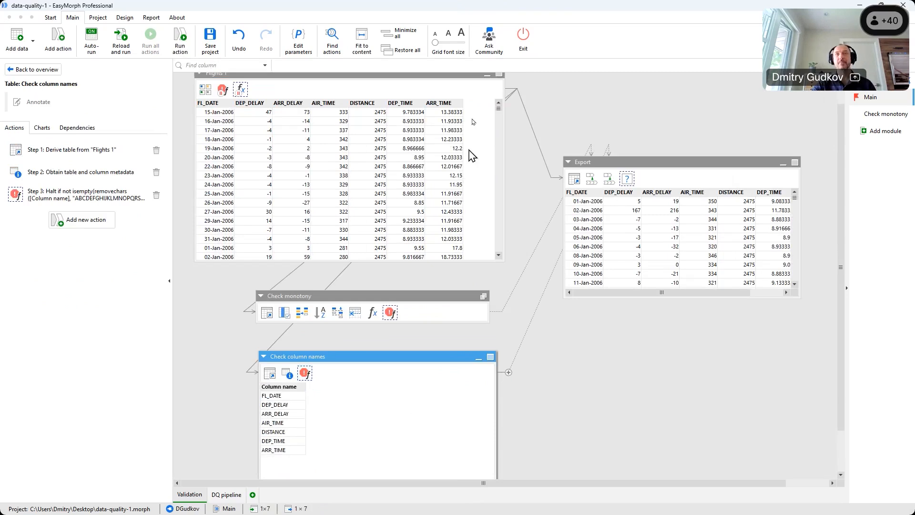
{"action": "scroll", "coordinate": [448, 205], "scroll_direction": "up", "scroll_amount": 4}
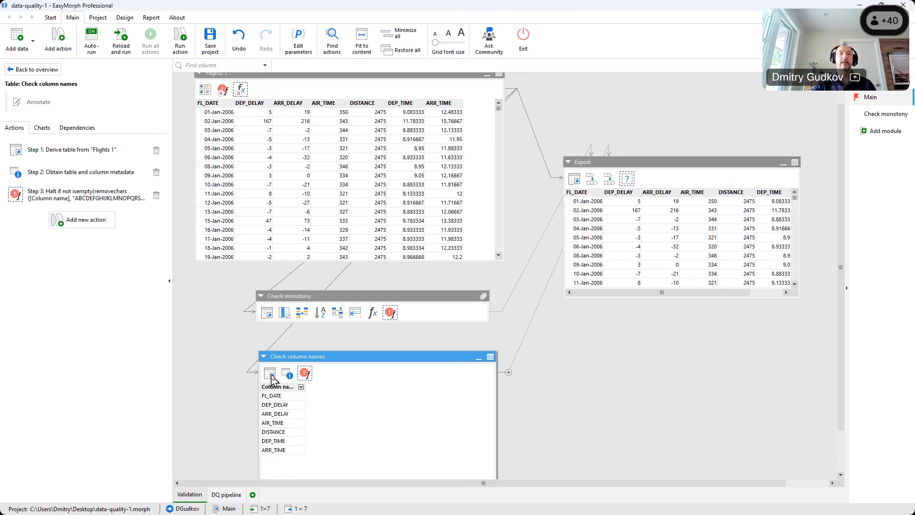
{"action": "left_click", "coordinate": [269, 373]}
{"action": "left_click", "coordinate": [287, 374]}
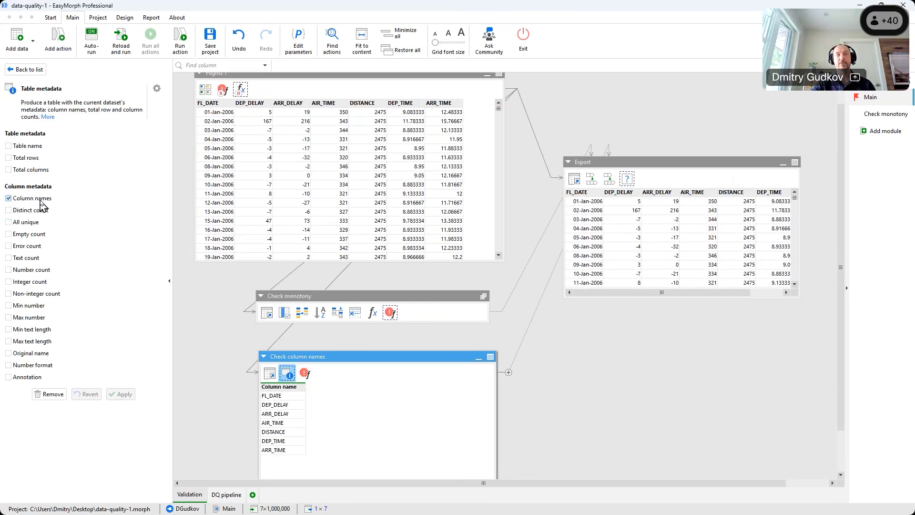
Step: Examine the Check column names table's Halt/warn on condition action and its full not isempty(removechars([Column name], "ABCDEFGHIJKLMNOPQRSTUVWXYZ_")) condition
{"action": "left_click", "coordinate": [305, 373]}
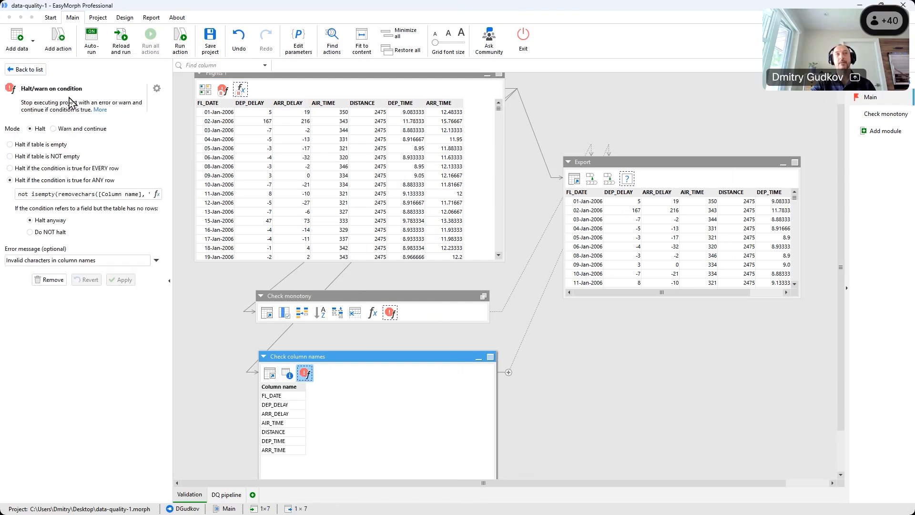
{"action": "left_click", "coordinate": [156, 194]}
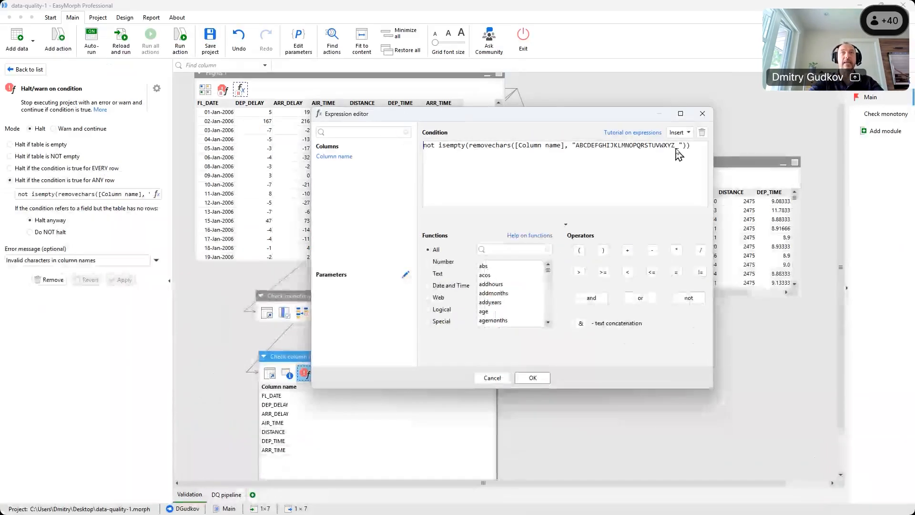
{"action": "left_click", "coordinate": [703, 114]}
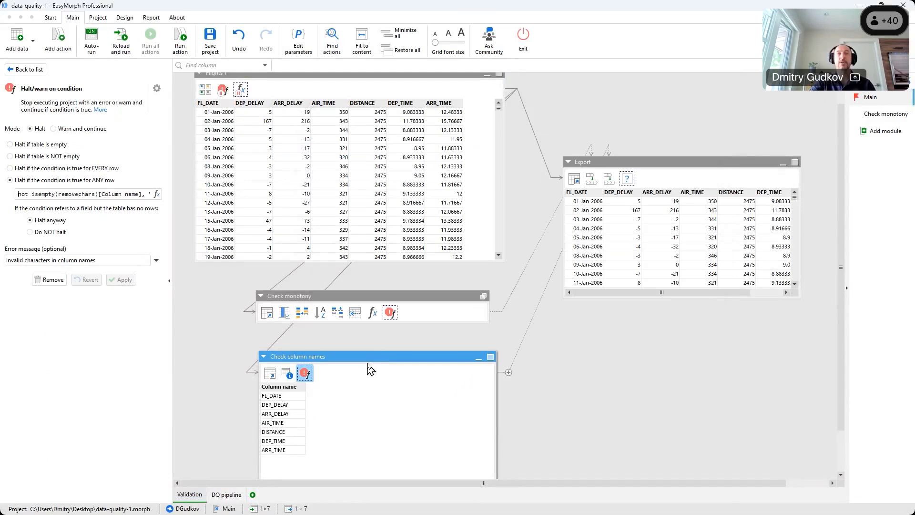
Step: Collapse the Check column names table and expand Check monotony to review its data and list of actions
{"action": "left_click", "coordinate": [478, 359]}
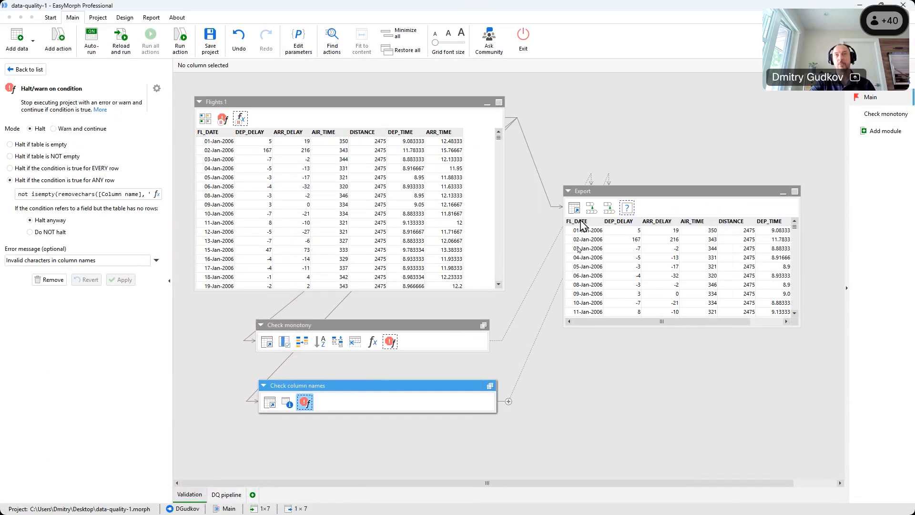
{"action": "left_click", "coordinate": [412, 327]}
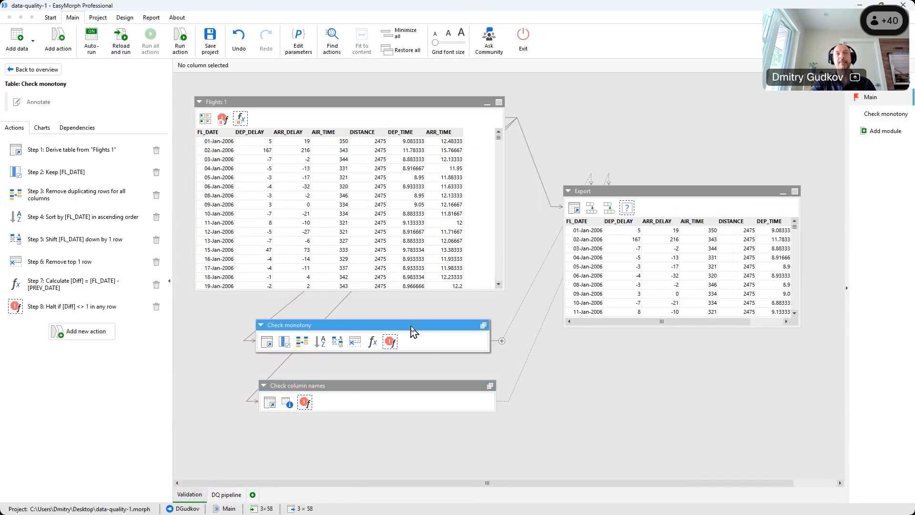
{"action": "left_click", "coordinate": [484, 326]}
{"action": "scroll", "coordinate": [604, 368], "scroll_direction": "down", "scroll_amount": 2}
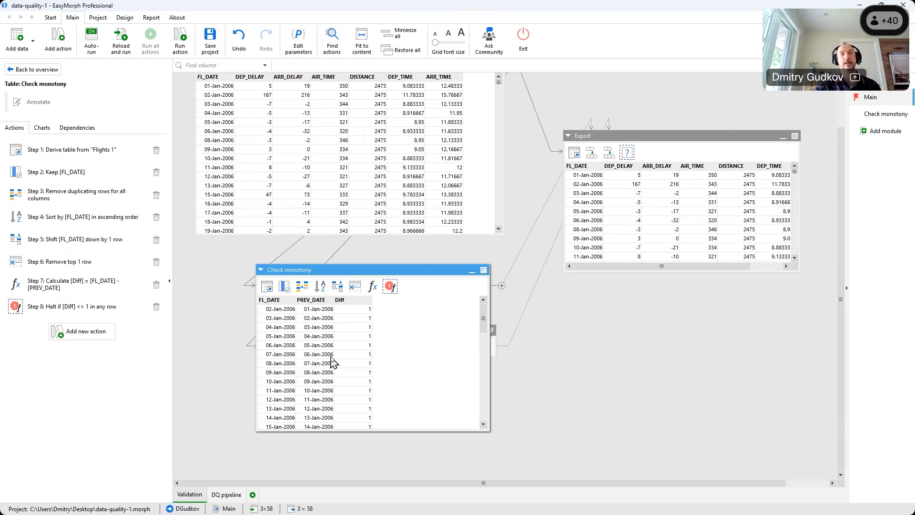
Step: Examine the Check monotony actions for deriving from Flights 1, keeping only FL_DATE, deduplicating rows and sorting
{"action": "left_click", "coordinate": [268, 296]}
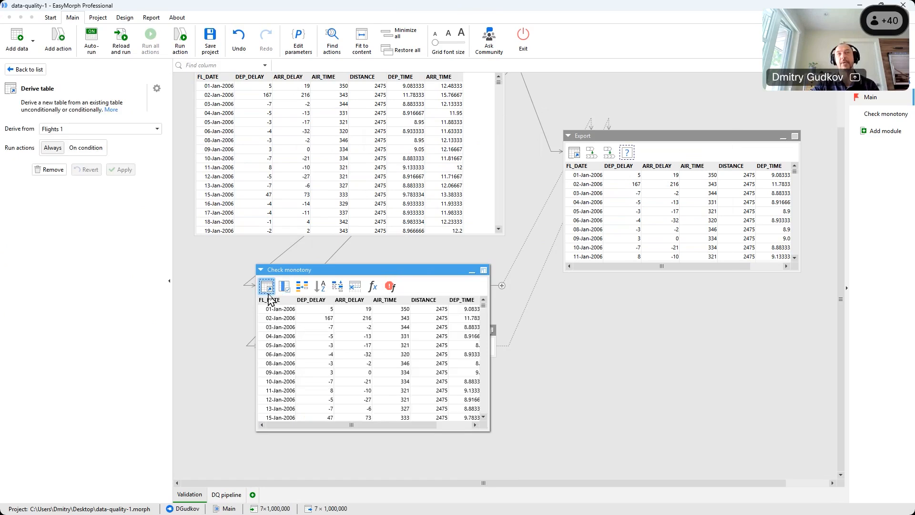
{"action": "left_click", "coordinate": [281, 291]}
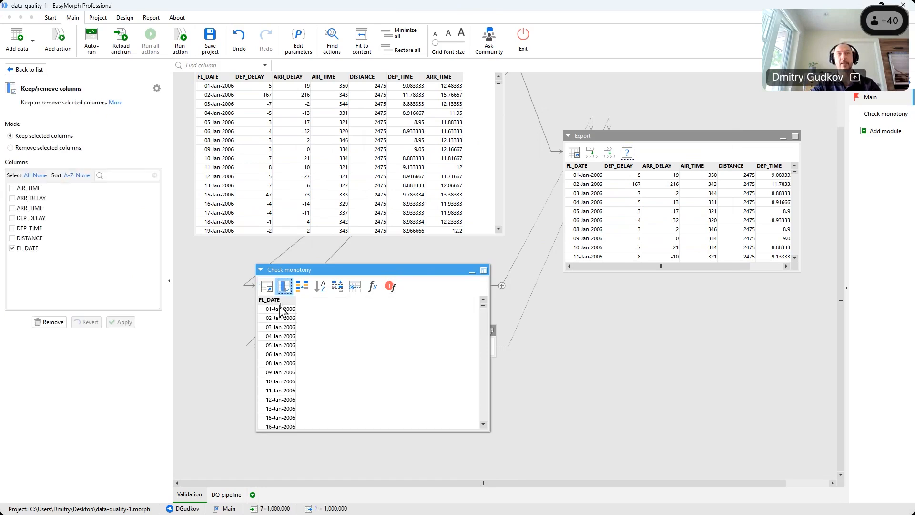
{"action": "left_click", "coordinate": [304, 288]}
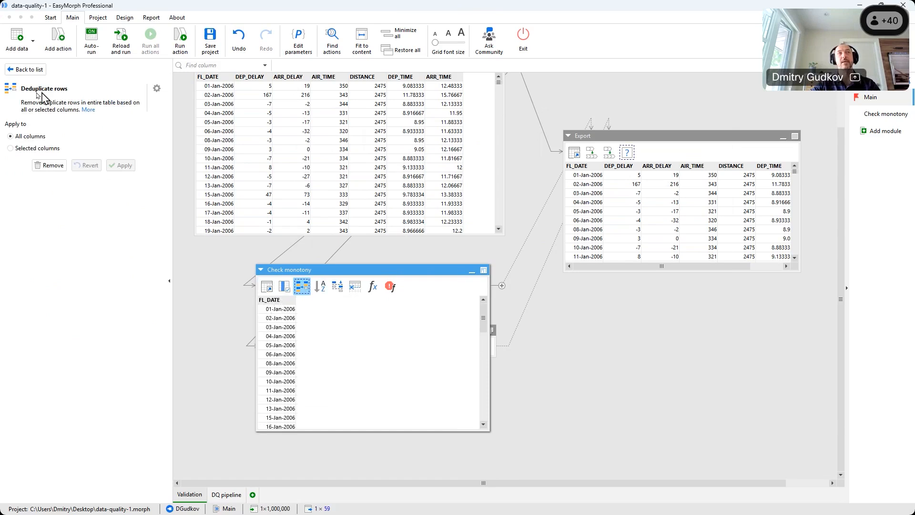
{"action": "left_click", "coordinate": [320, 286]}
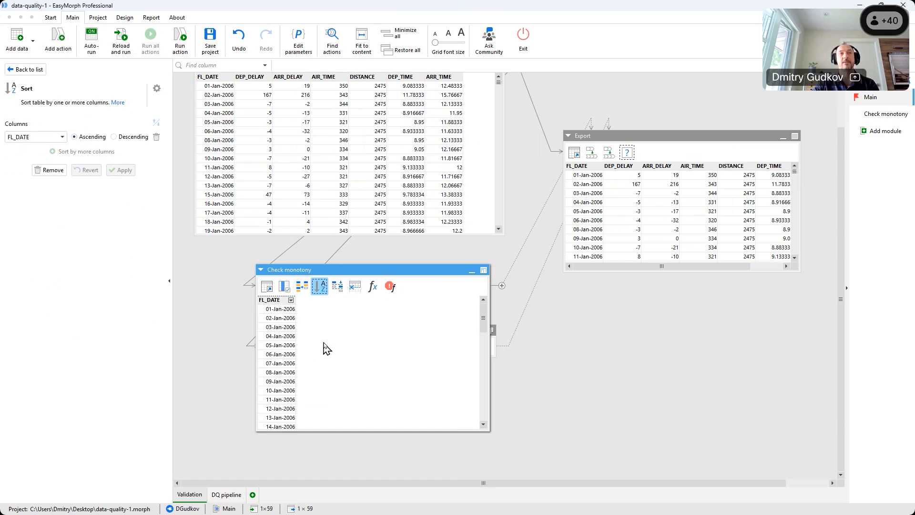
Step: Examine the Check monotony actions that shift FL_DATE into PREV_DATE, trim the top row and calculate Diff
{"action": "left_click", "coordinate": [336, 287]}
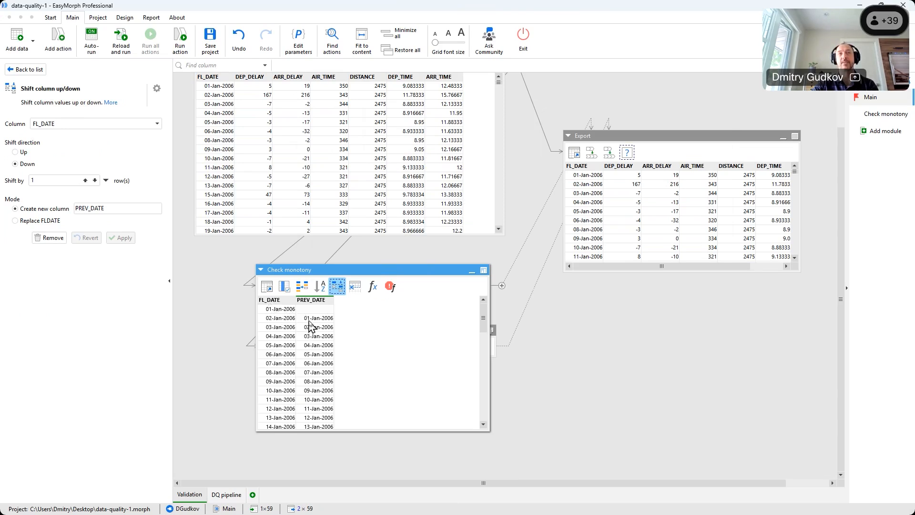
{"action": "left_click", "coordinate": [355, 286]}
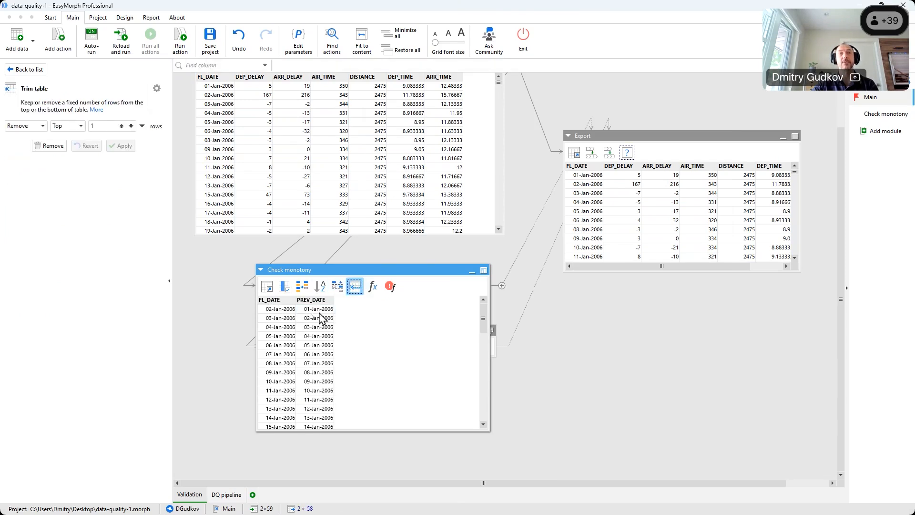
{"action": "left_click", "coordinate": [372, 286]}
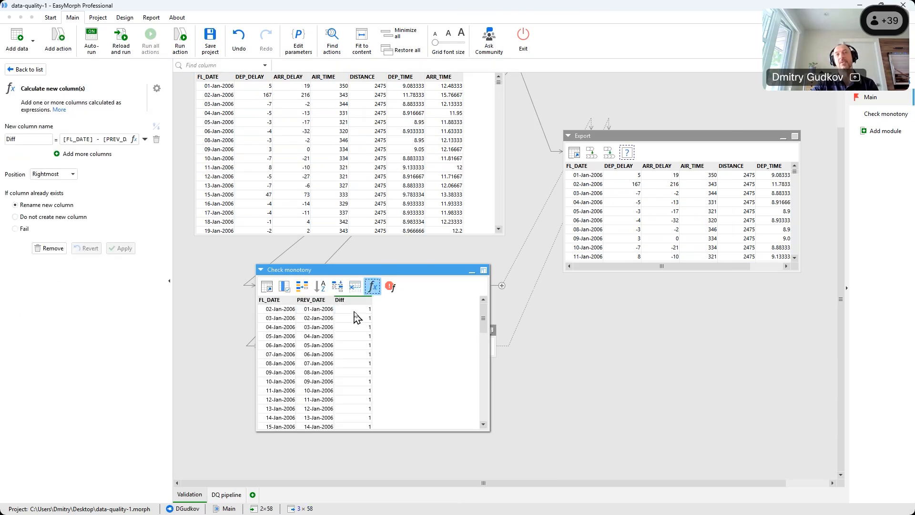
Step: Inspect the first FL_DATE and Diff values in Check monotony and profile the Diff column's distinct values
{"action": "left_click", "coordinate": [277, 311]}
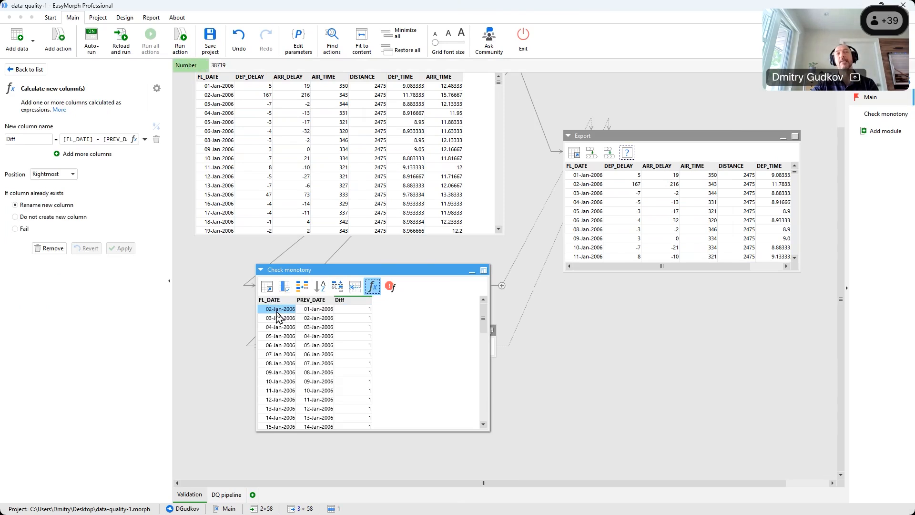
{"action": "left_click", "coordinate": [361, 309]}
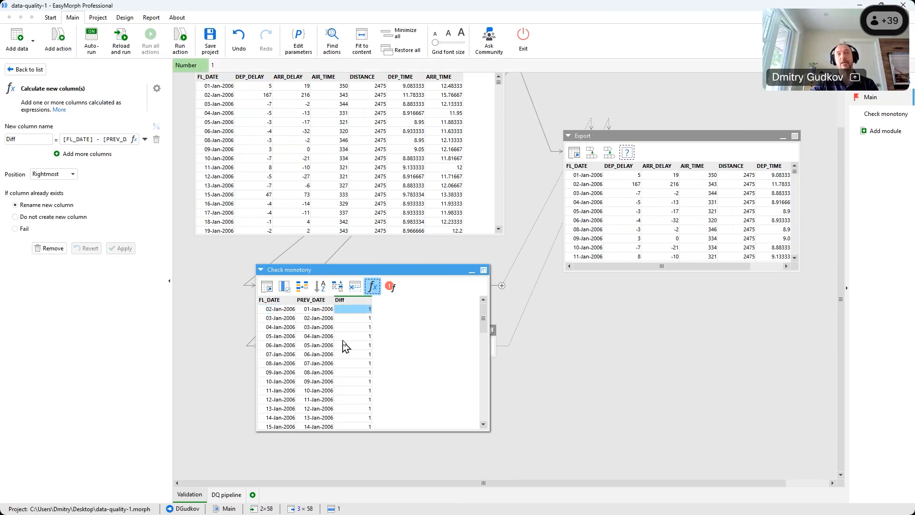
{"action": "left_click", "coordinate": [342, 301]}
{"action": "left_click", "coordinate": [367, 299]}
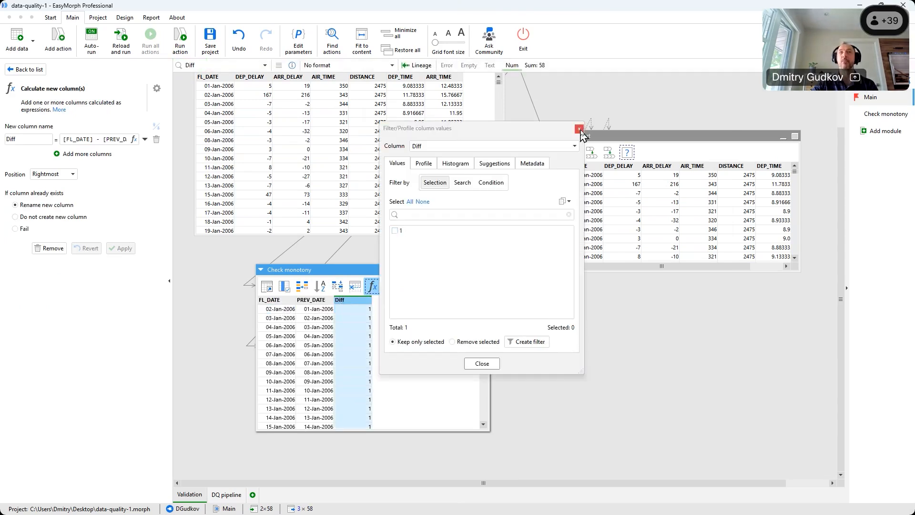
{"action": "left_click", "coordinate": [579, 129]}
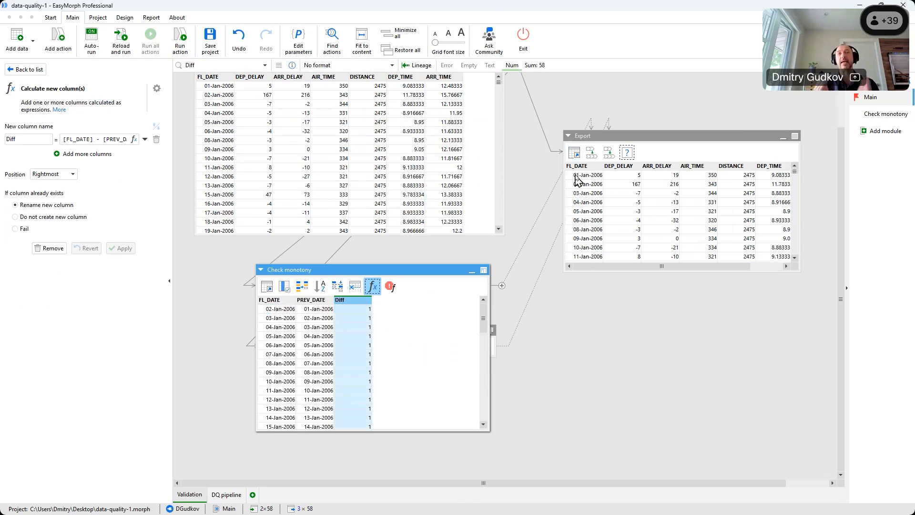
Step: Examine Check monotony's Halt/warn on condition action with its [Diff] <> 1 expression, and collapse the table
{"action": "left_click", "coordinate": [390, 290]}
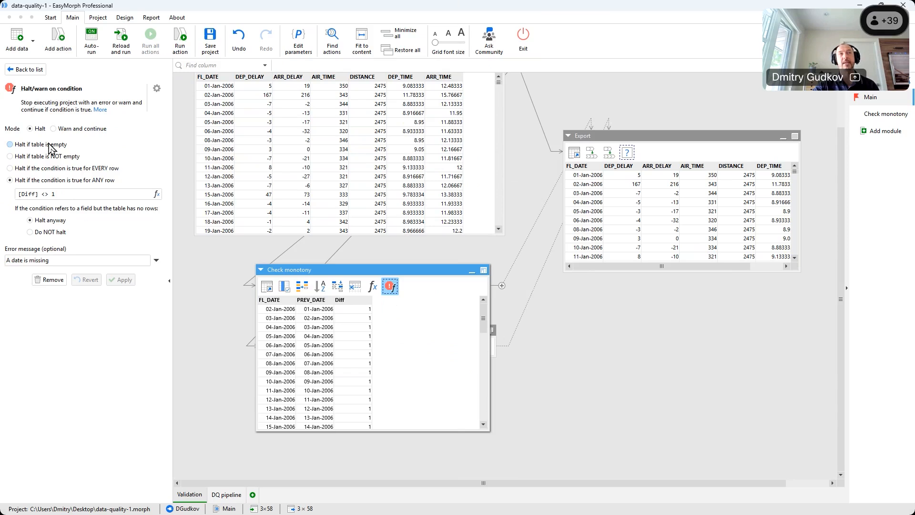
{"action": "left_click_drag", "start_coordinate": [58, 194], "coordinate": [12, 203]}
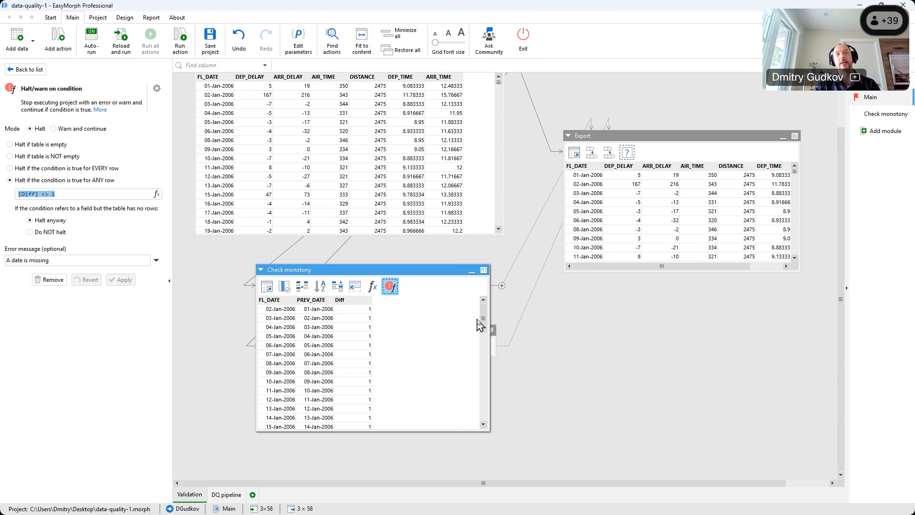
{"action": "left_click", "coordinate": [472, 270]}
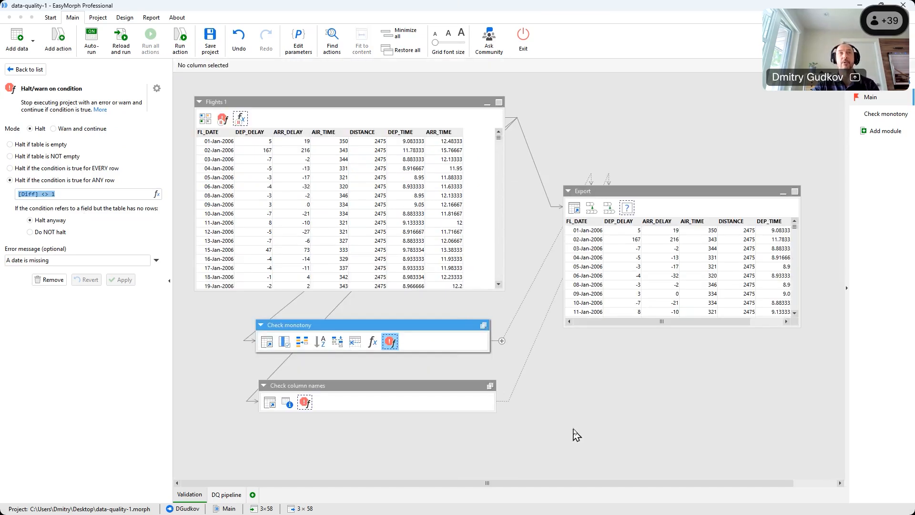
Step: Filter Flights 1 to remove the rows dated 09-Jan-2006
{"action": "scroll", "coordinate": [268, 156], "scroll_direction": "down", "scroll_amount": 2}
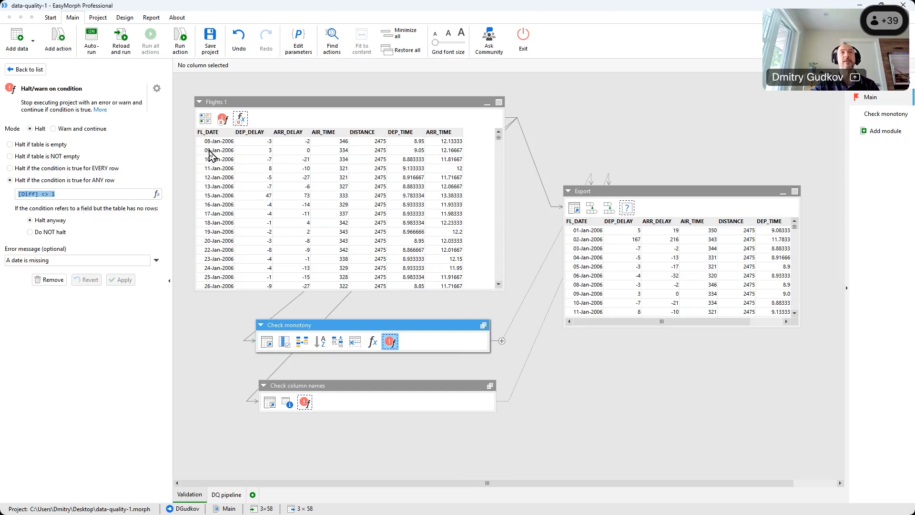
{"action": "left_click", "coordinate": [213, 151]}
{"action": "right_click", "coordinate": [215, 153]}
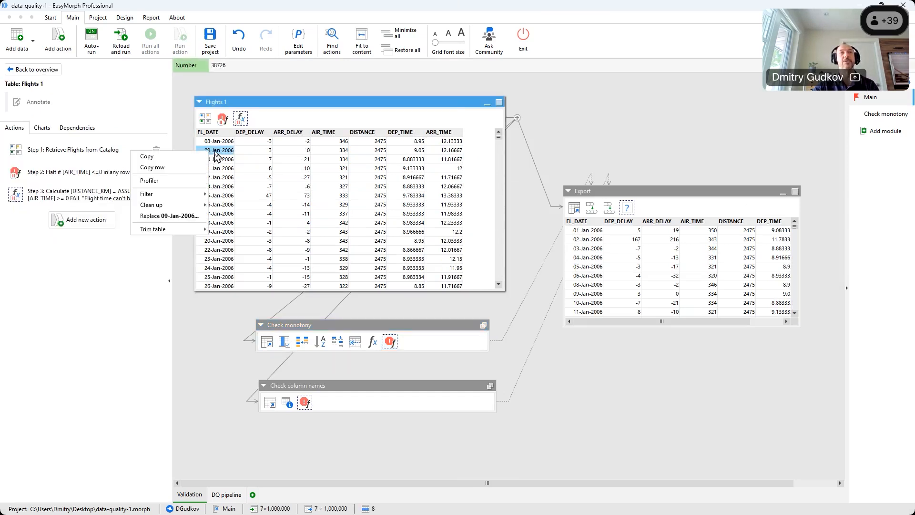
{"action": "mouse_move", "coordinate": [191, 205]}
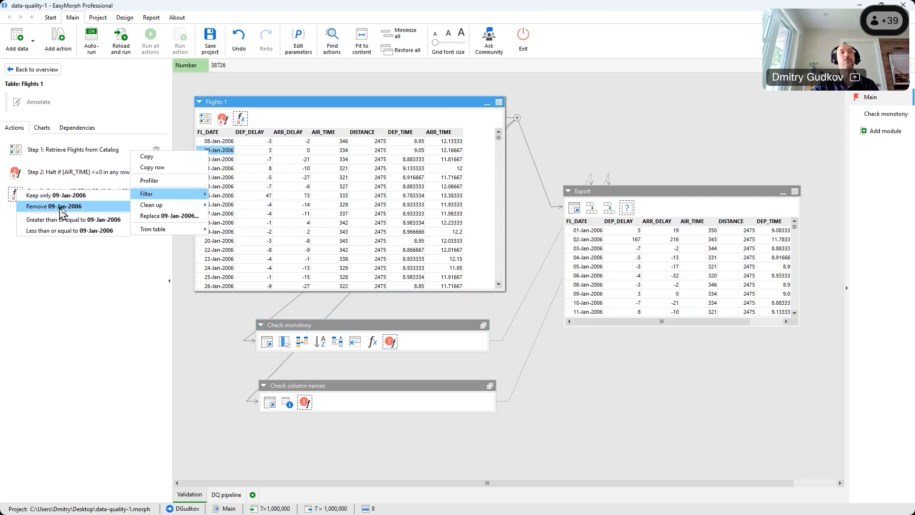
{"action": "left_click", "coordinate": [62, 208]}
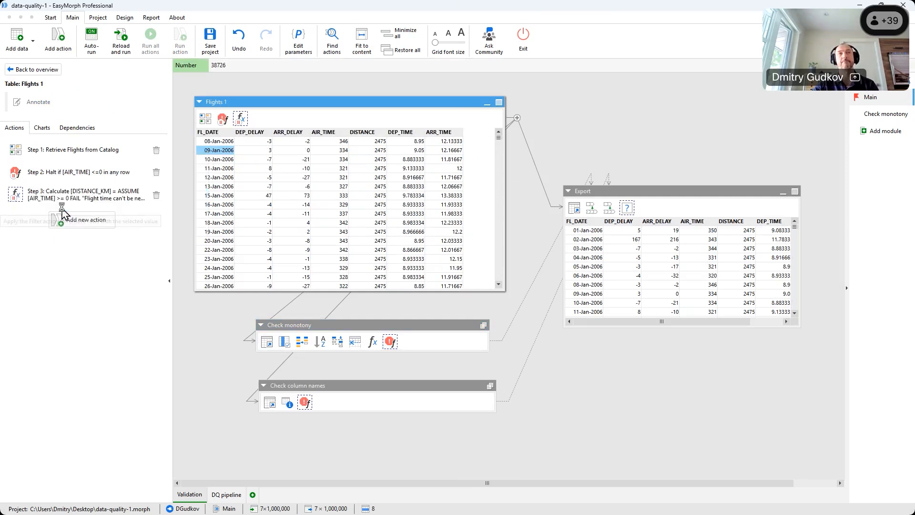
Step: Check how Check monotony's halt action responds to the missing date and locate the offending row in its Diff column
{"action": "left_click", "coordinate": [389, 343]}
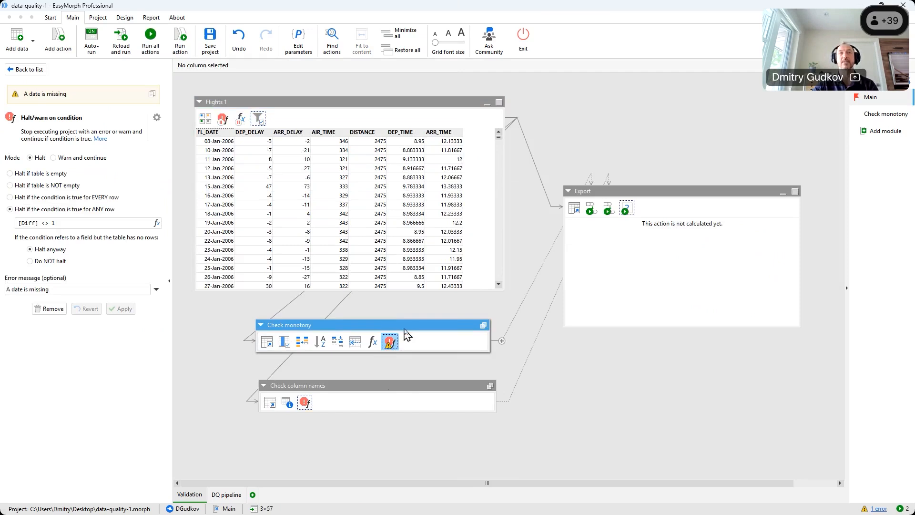
{"action": "mouse_move", "coordinate": [391, 346]}
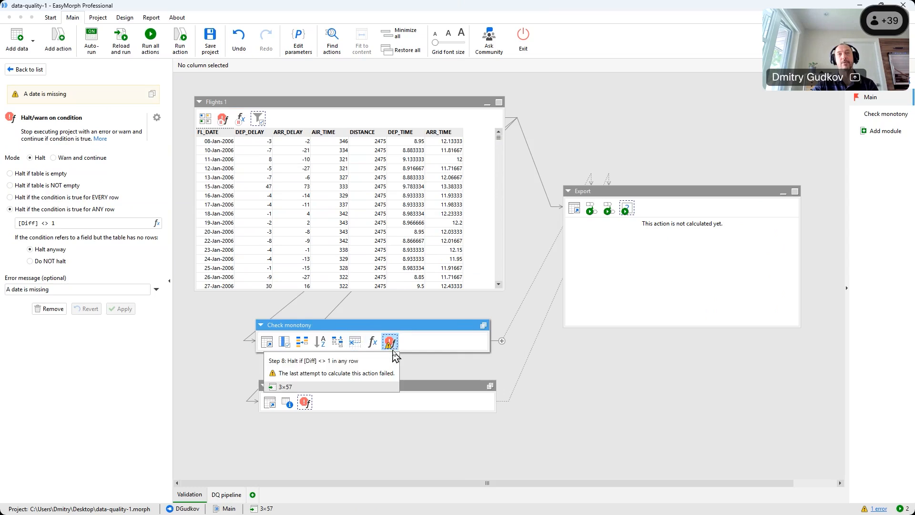
{"action": "left_click", "coordinate": [483, 324]}
{"action": "left_click", "coordinate": [374, 342]}
{"action": "left_click", "coordinate": [368, 428]}
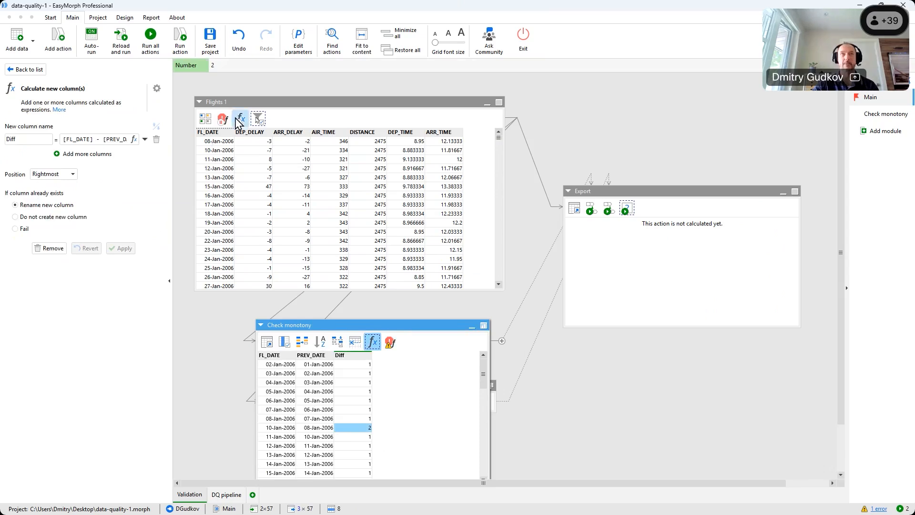
Step: Delete the date filter action from Flights 1 and collapse the Check monotony table
{"action": "left_click", "coordinate": [258, 120]}
{"action": "left_click_drag", "start_coordinate": [258, 120], "coordinate": [161, 154]}
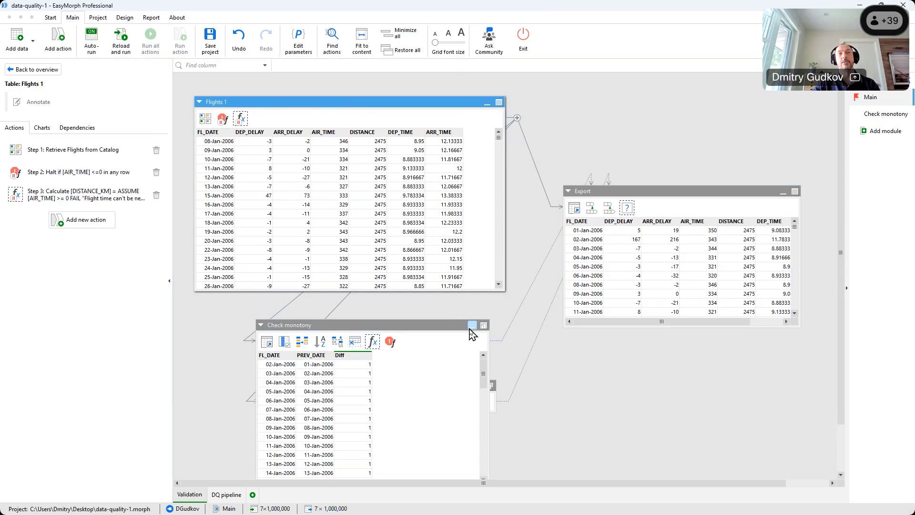
{"action": "left_click", "coordinate": [472, 327]}
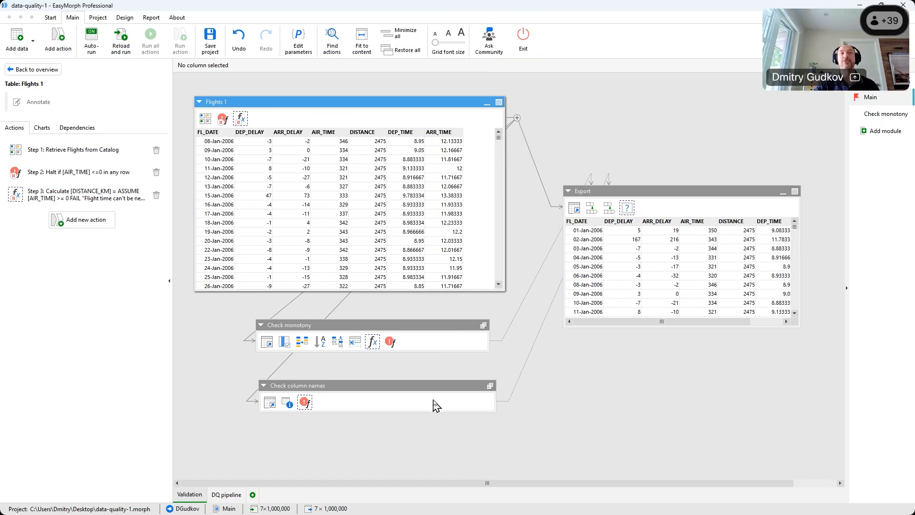
Step: Review the action lists of the Check monotony and Check column names tables
{"action": "left_click", "coordinate": [281, 326]}
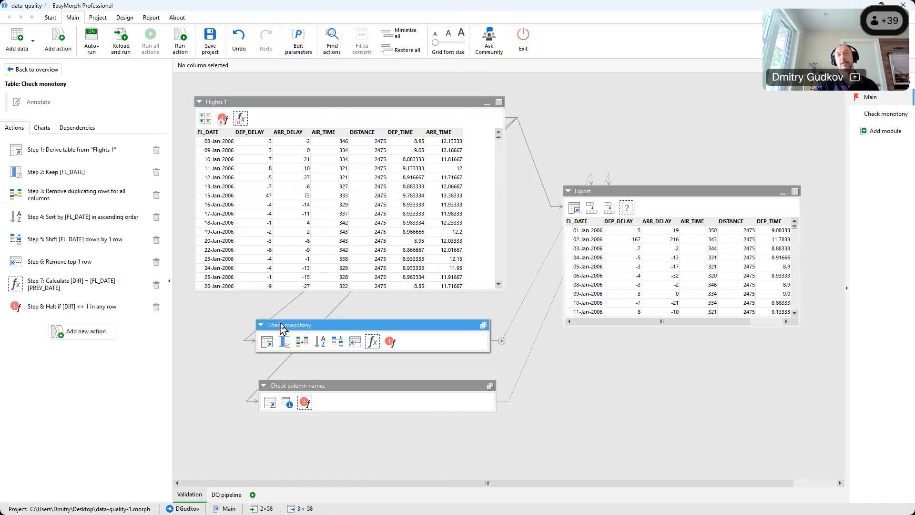
{"action": "left_click", "coordinate": [317, 386]}
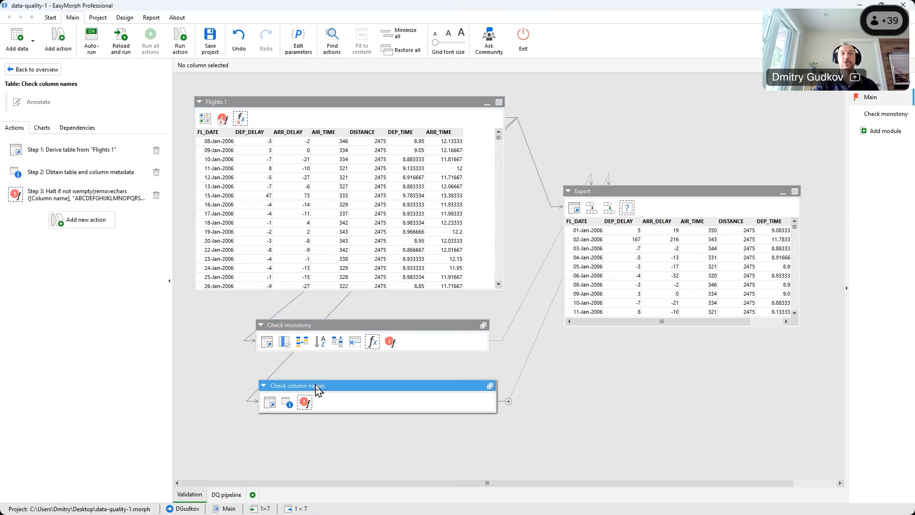
Step: Open the DQ pipeline group and review the actions of its Flights 2 and Data quality pipeline tables
{"action": "left_click", "coordinate": [225, 495]}
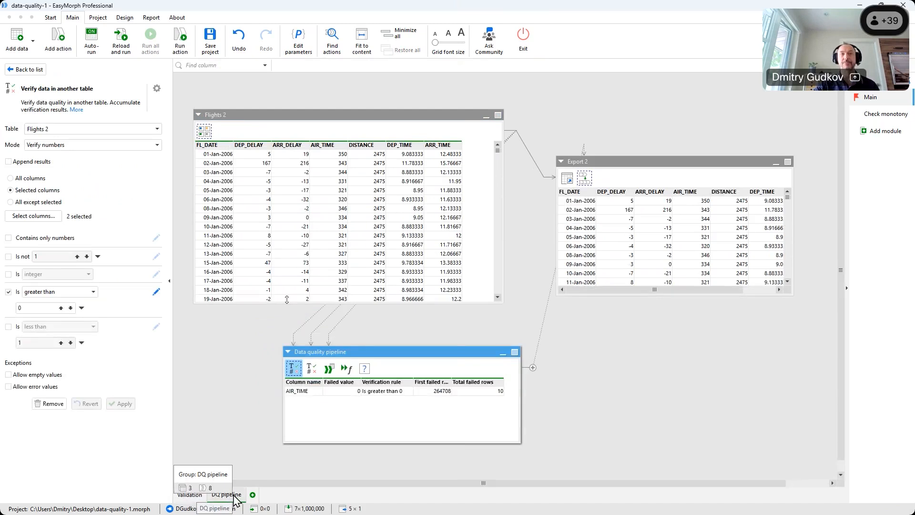
{"action": "left_click", "coordinate": [228, 115]}
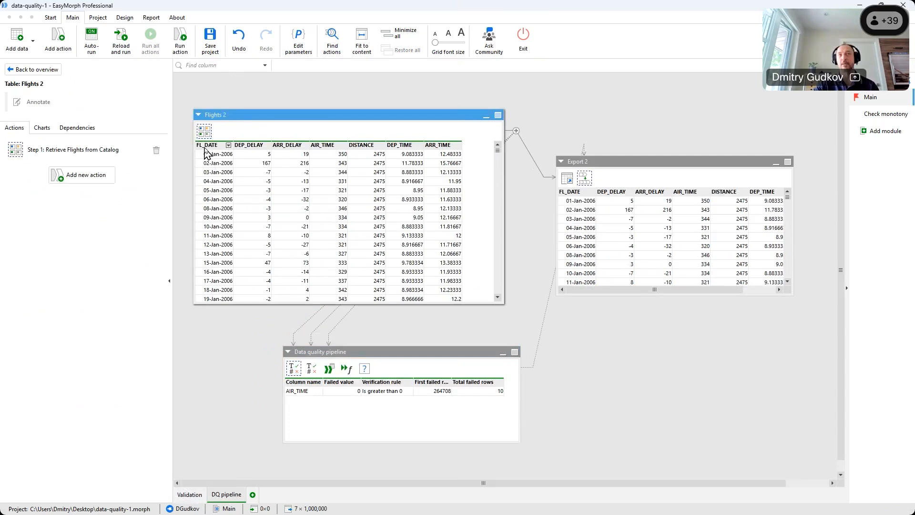
{"action": "left_click", "coordinate": [461, 357]}
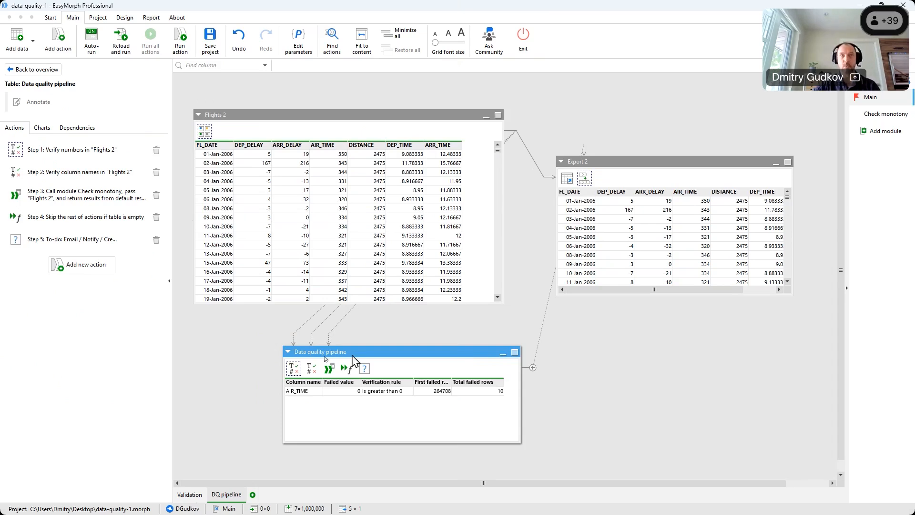
Step: Examine the Data quality pipeline's verification, module call and skip actions, returning to the Verify numbers settings for Flights 2
{"action": "left_click", "coordinate": [293, 371]}
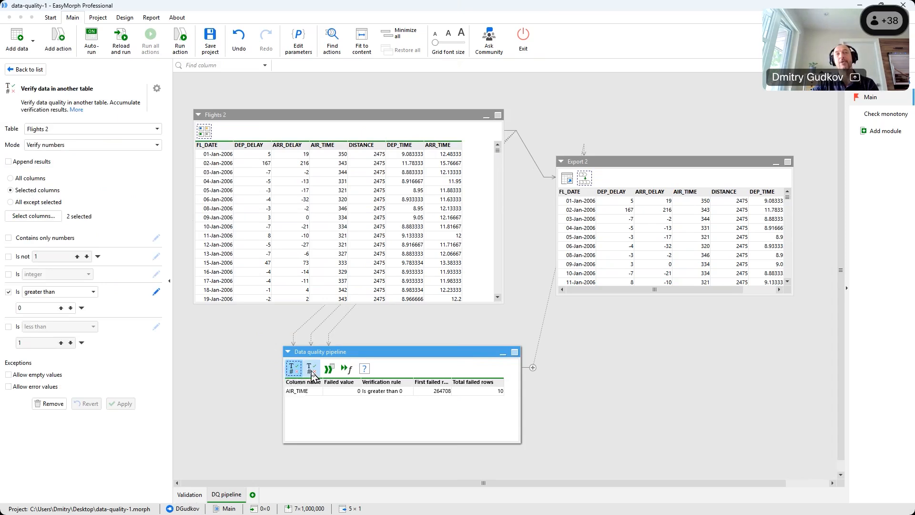
{"action": "left_click", "coordinate": [312, 374]}
{"action": "left_click", "coordinate": [331, 374]}
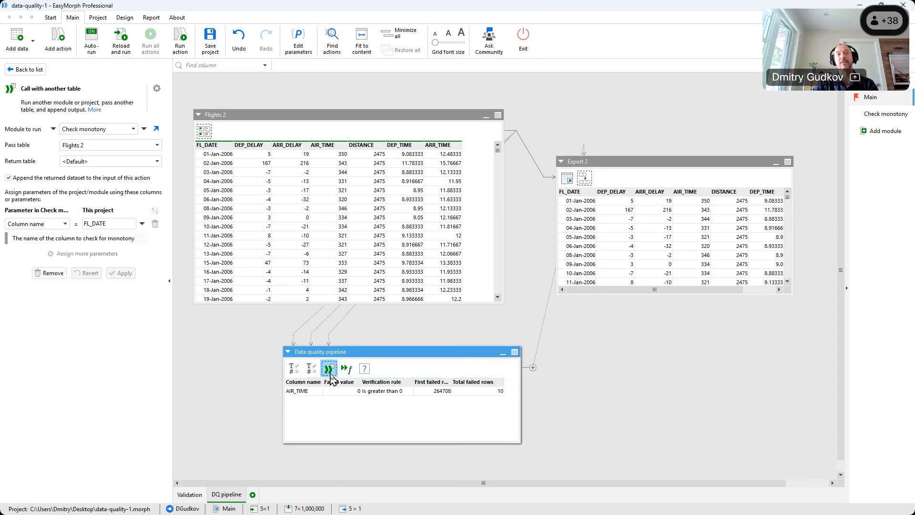
{"action": "left_click", "coordinate": [346, 370]}
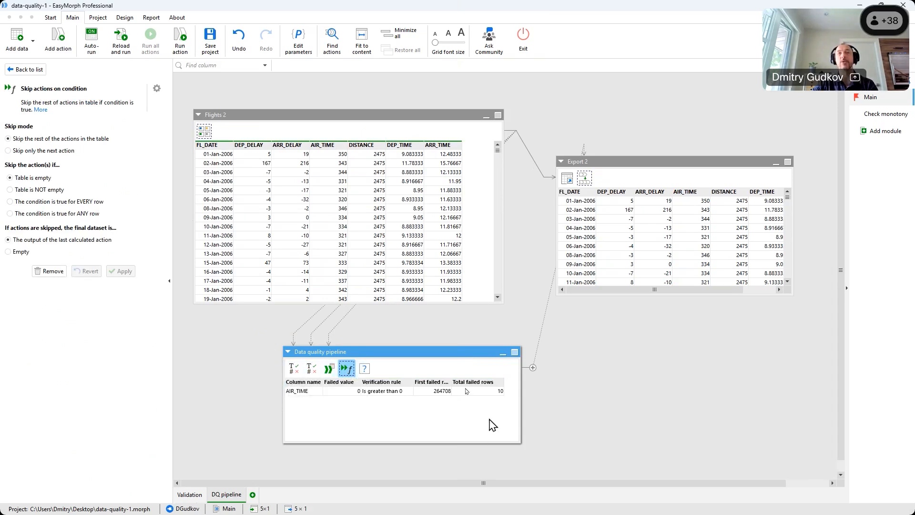
{"action": "left_click", "coordinate": [293, 369]}
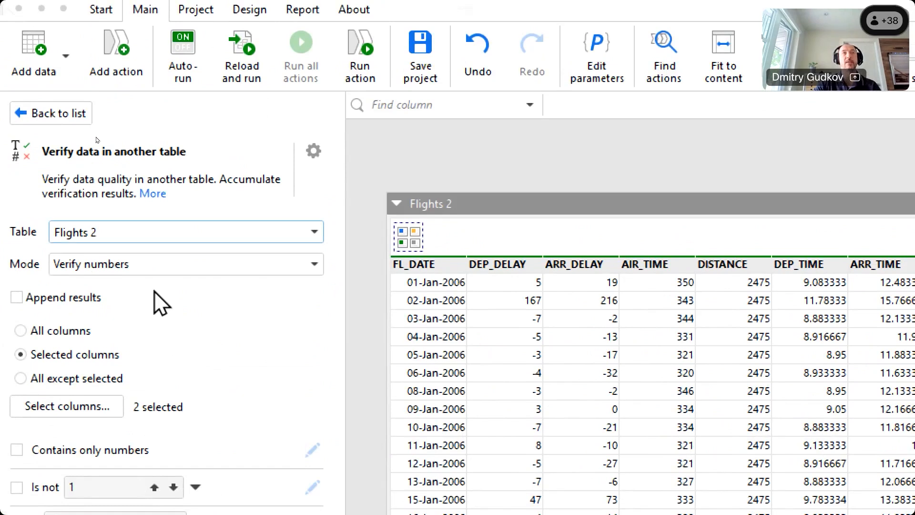
Step: Preview the rules available in the Verify text values mode, then return the action to Verify numbers
{"action": "left_click", "coordinate": [190, 263]}
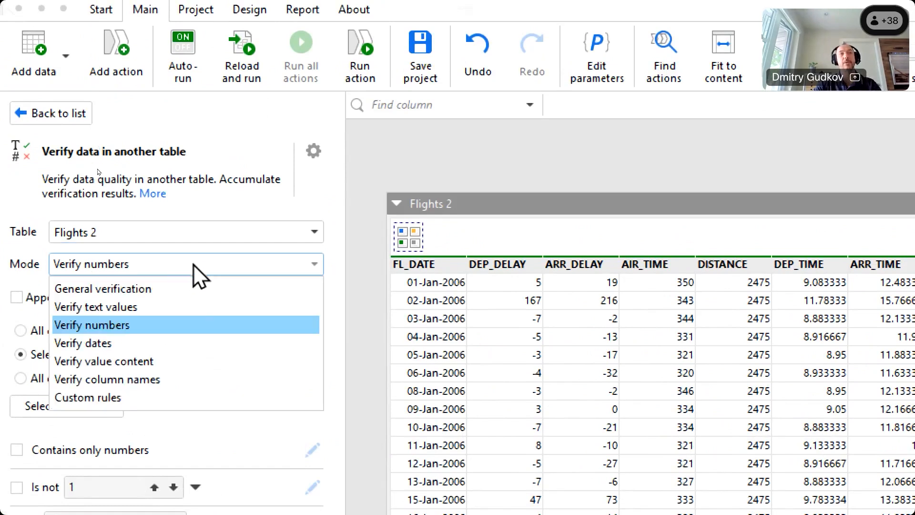
{"action": "left_click", "coordinate": [196, 306]}
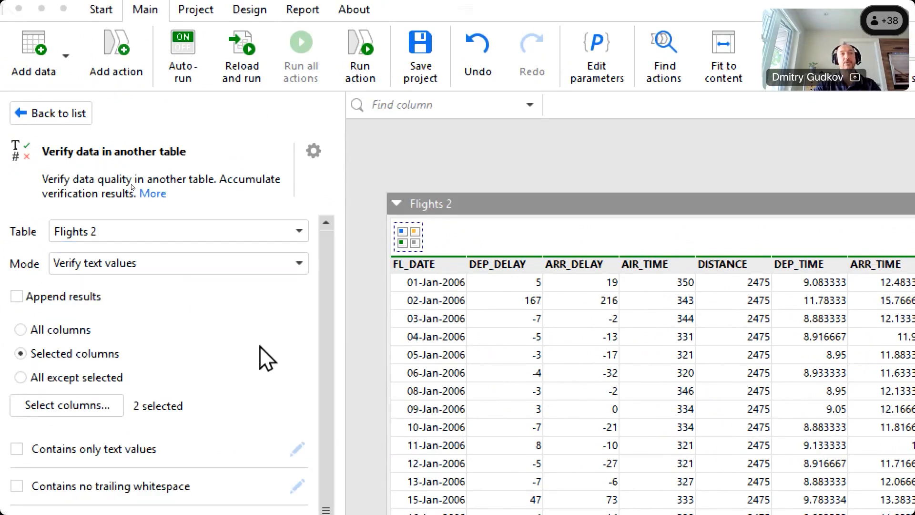
{"action": "scroll", "coordinate": [262, 344], "scroll_direction": "down", "scroll_amount": 3}
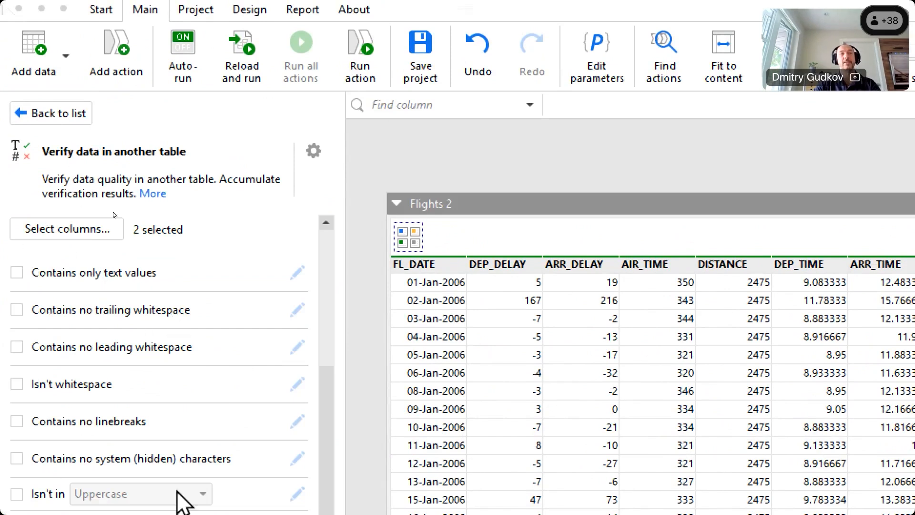
{"action": "scroll", "coordinate": [225, 398], "scroll_direction": "up", "scroll_amount": 4}
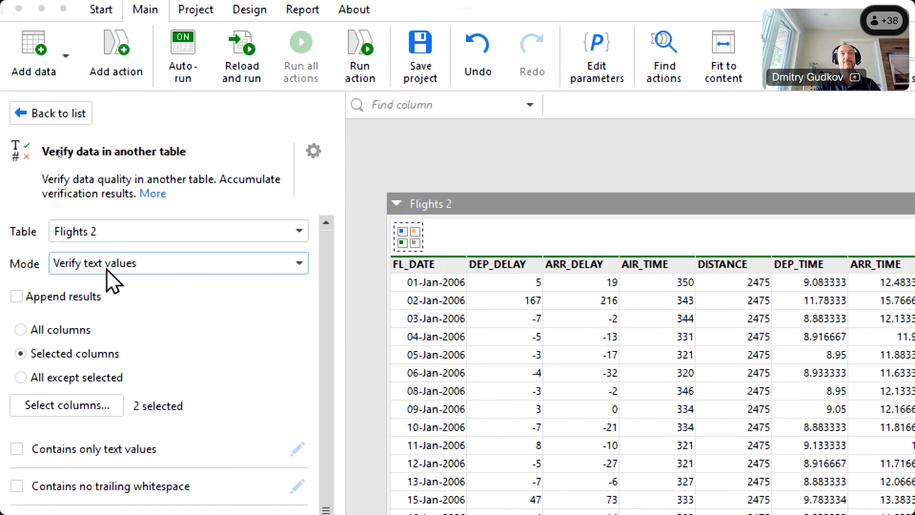
{"action": "left_click", "coordinate": [107, 268]}
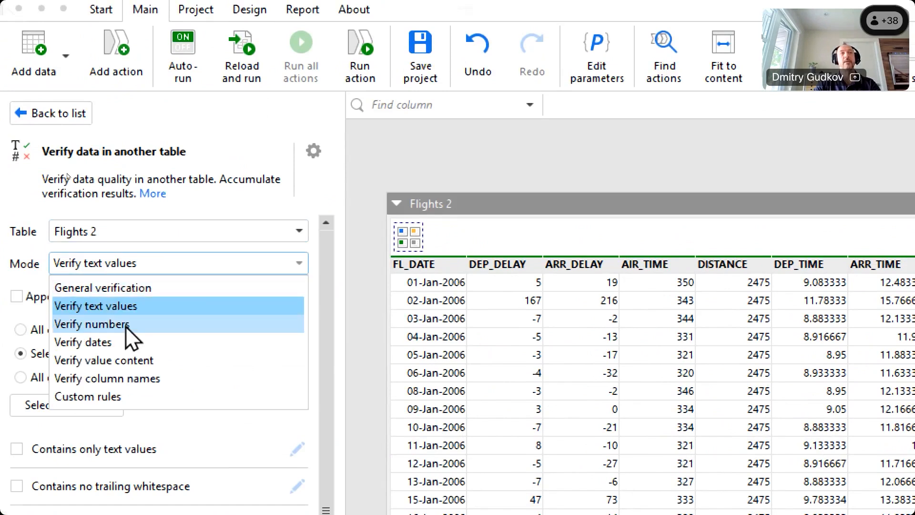
{"action": "left_click", "coordinate": [125, 325]}
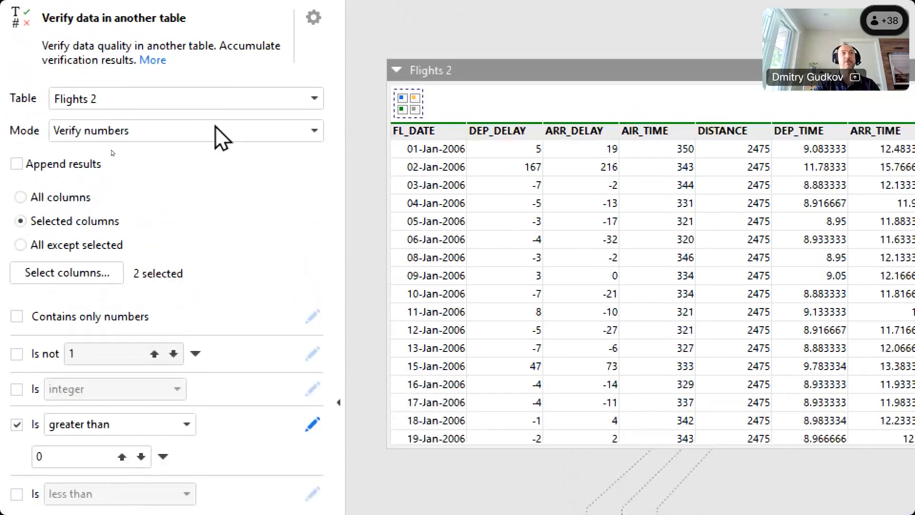
Step: Preview the Verify dates rules, discard the mode change and check which Flights 2 columns are selected for number verification
{"action": "left_click", "coordinate": [224, 127]}
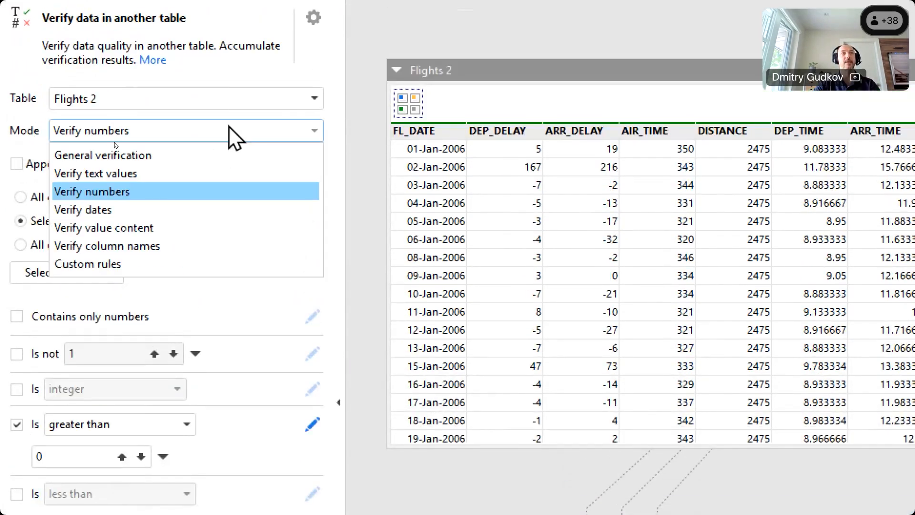
{"action": "left_click", "coordinate": [192, 209]}
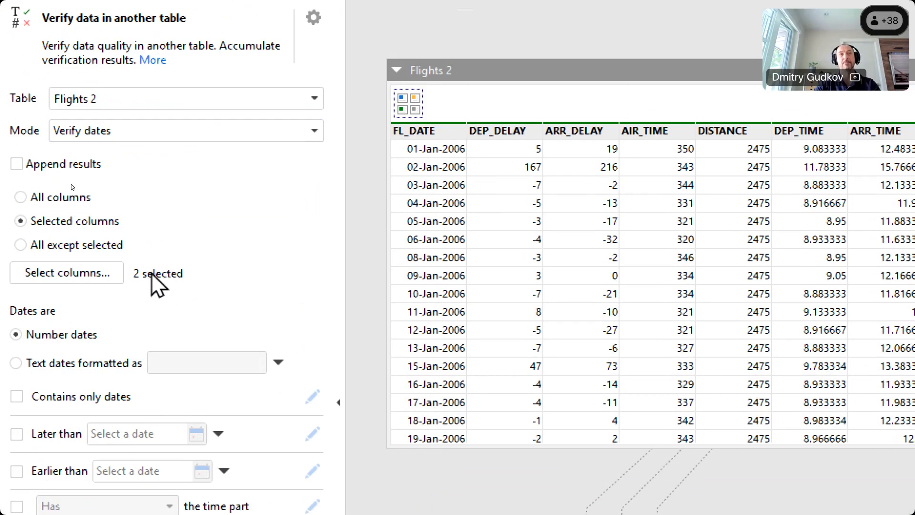
{"action": "left_click", "coordinate": [110, 136]}
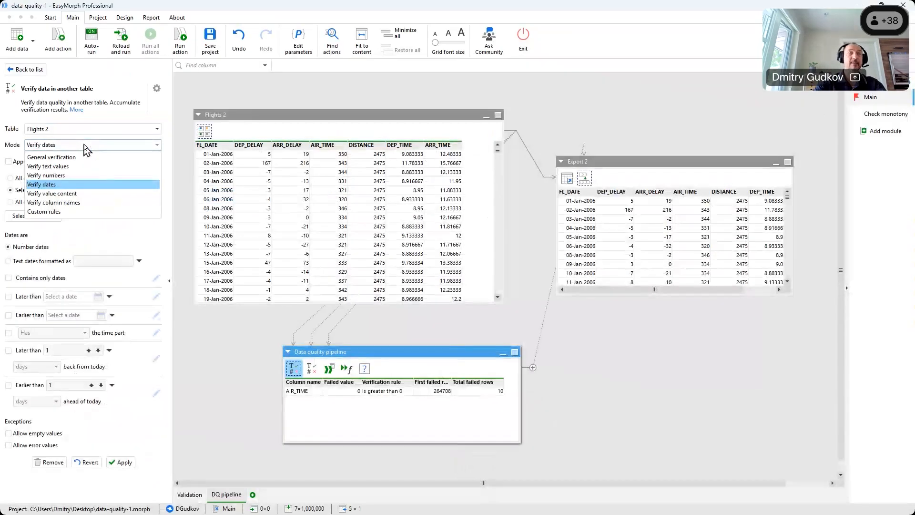
{"action": "left_click", "coordinate": [294, 378]}
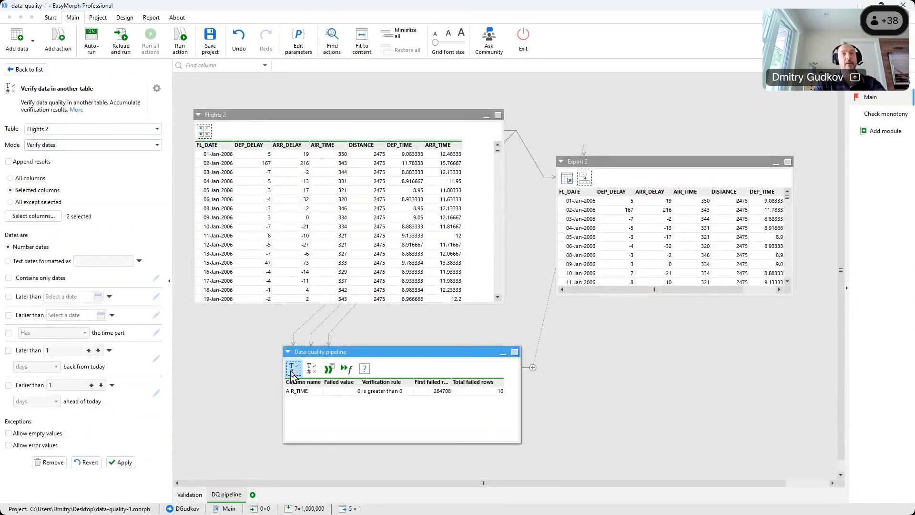
{"action": "left_click", "coordinate": [86, 462]}
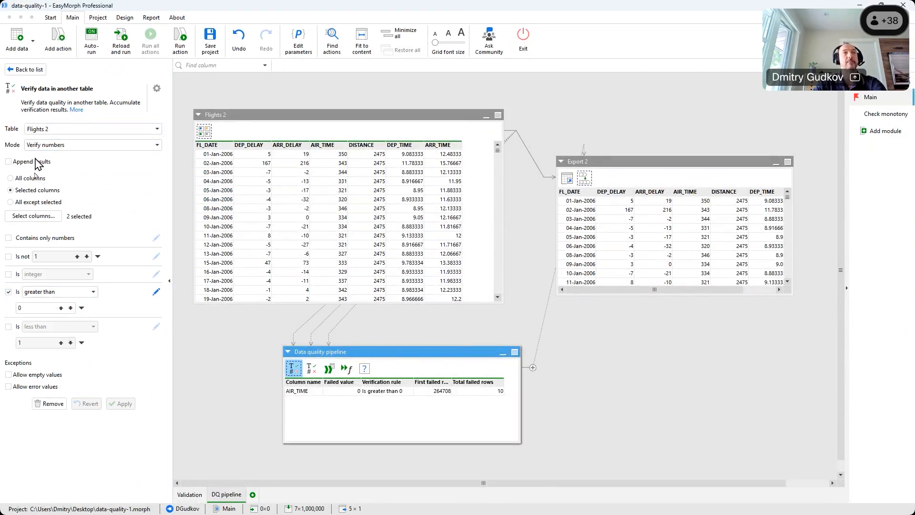
{"action": "left_click", "coordinate": [33, 216]}
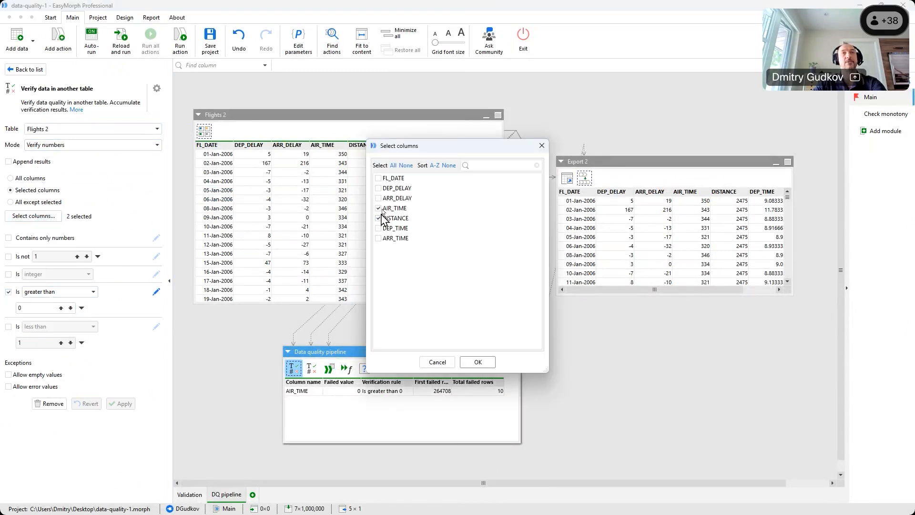
{"action": "left_click", "coordinate": [542, 145]}
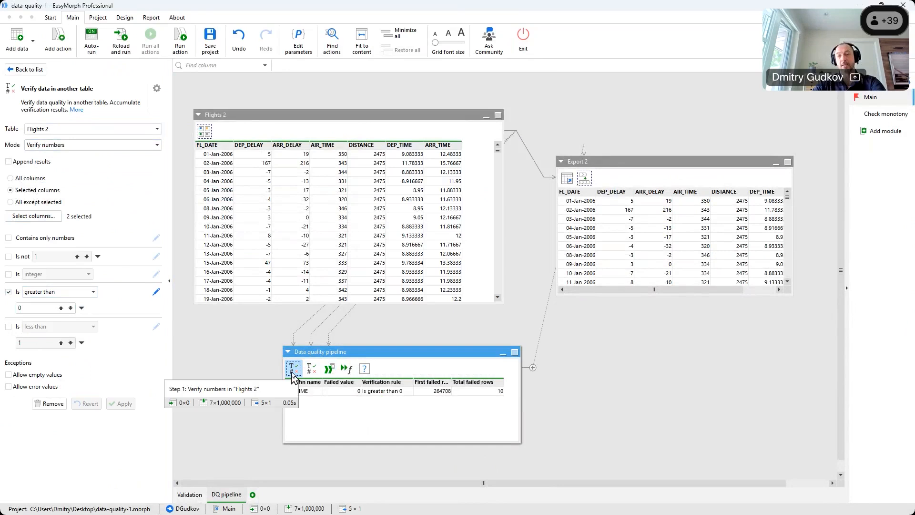
Step: Inspect each field of the number verification's result row and view the custom verdict of the greater than rule
{"action": "left_click", "coordinate": [294, 392]}
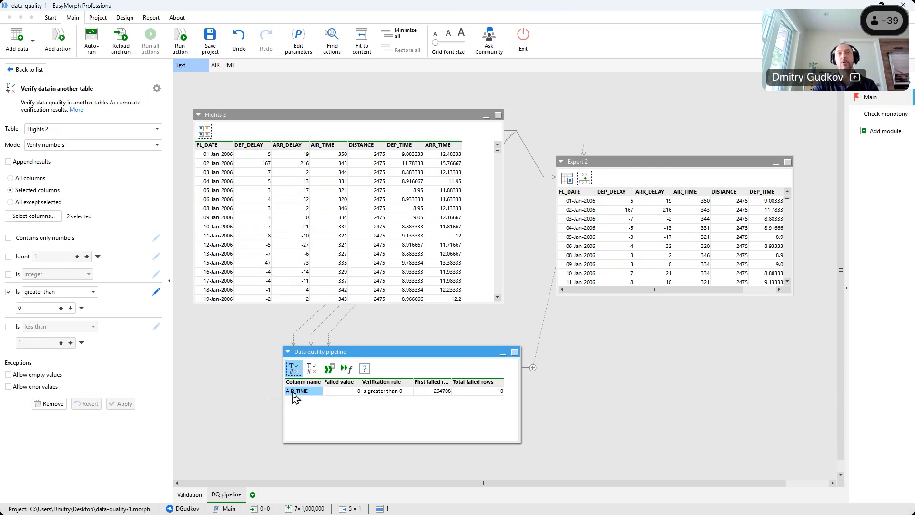
{"action": "left_click", "coordinate": [377, 393]}
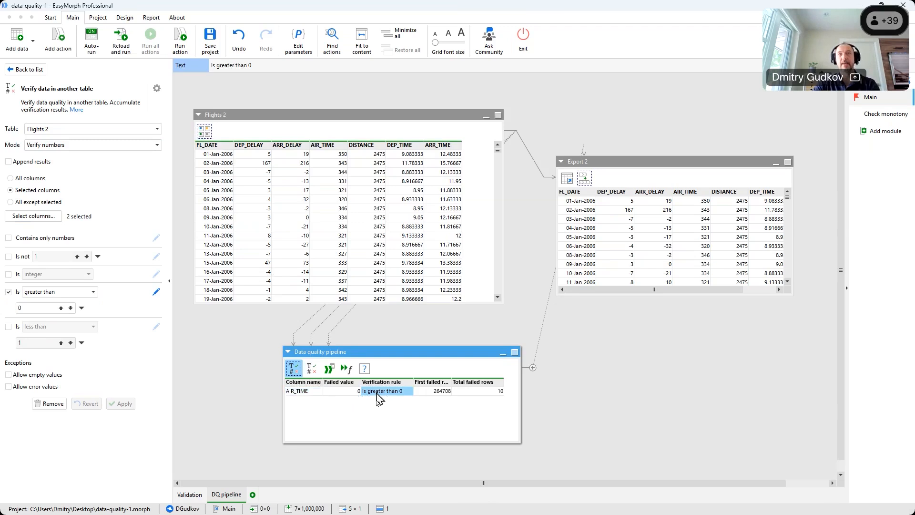
{"action": "left_click", "coordinate": [483, 393]}
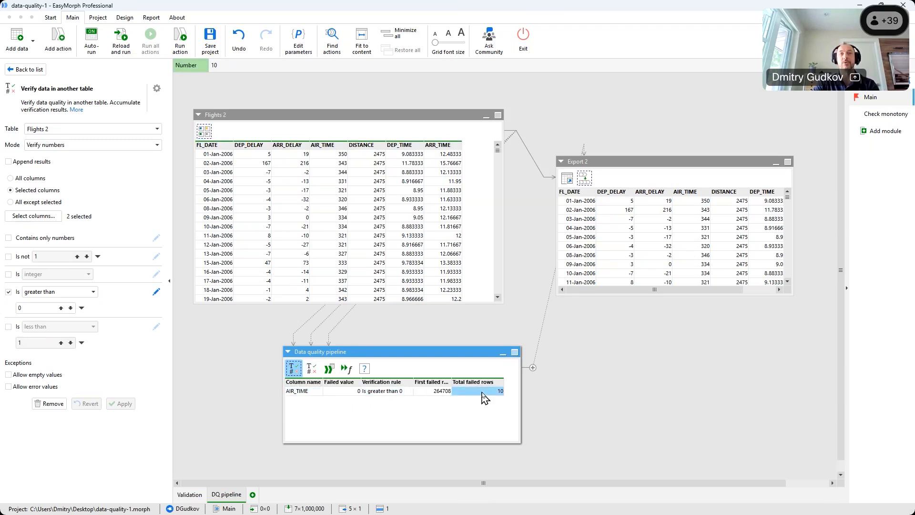
{"action": "left_click", "coordinate": [437, 394]}
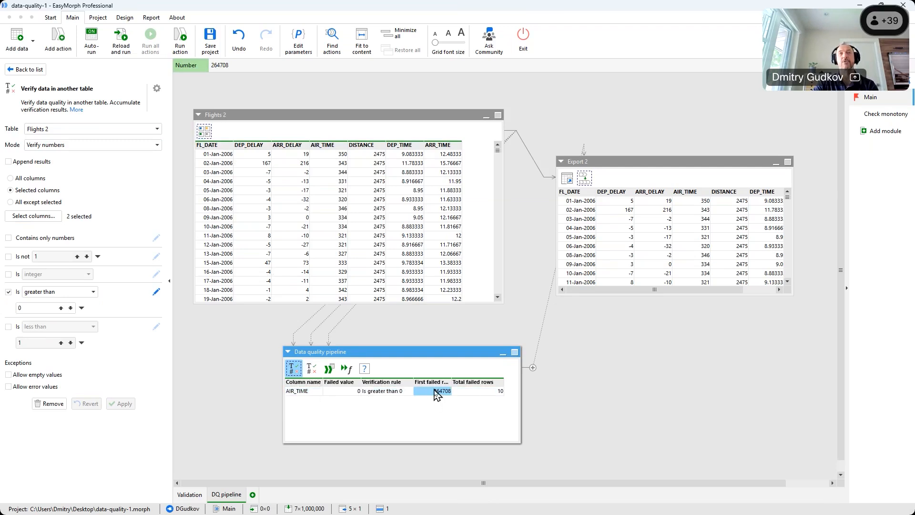
{"action": "left_click", "coordinate": [345, 392]}
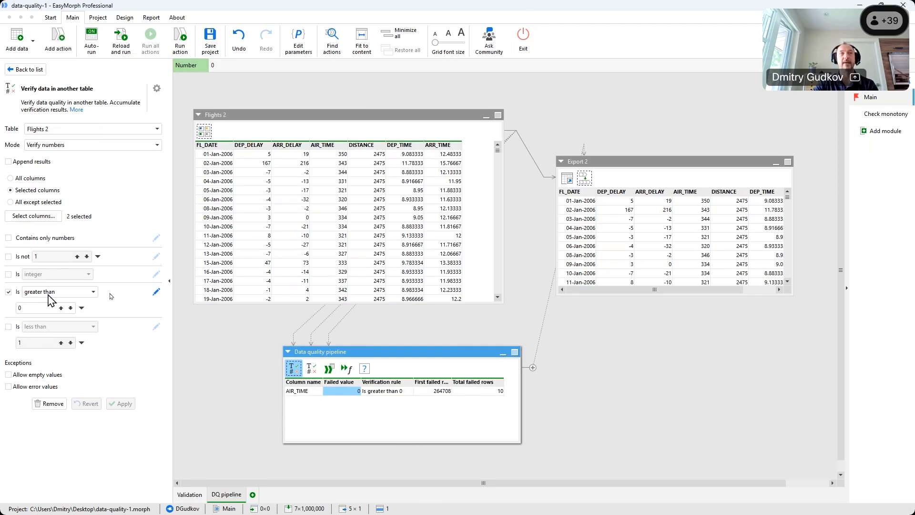
{"action": "left_click", "coordinate": [156, 292]}
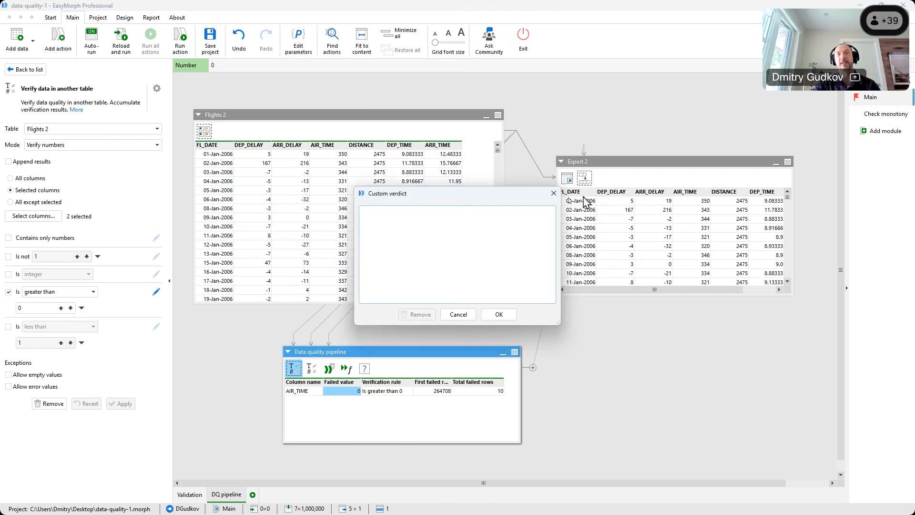
{"action": "left_click", "coordinate": [550, 194]}
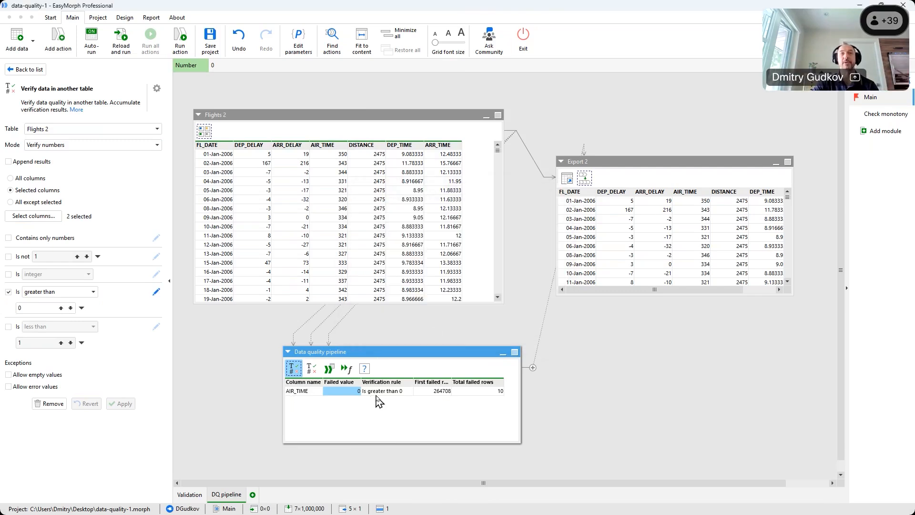
Step: Examine the column name verification for Flights 2, focusing on its Only contains rule, the listed characters and the alternative condition
{"action": "left_click", "coordinate": [311, 369]}
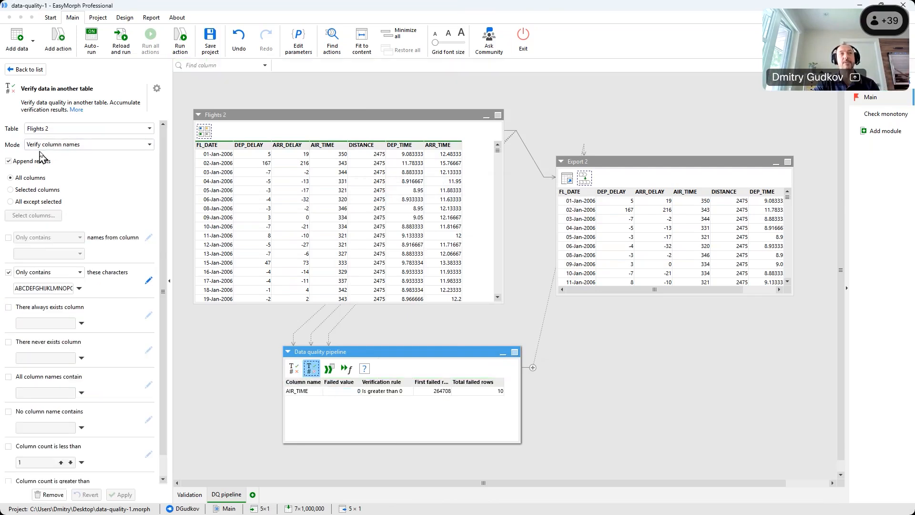
{"action": "left_click_drag", "start_coordinate": [172, 247], "coordinate": [299, 247]}
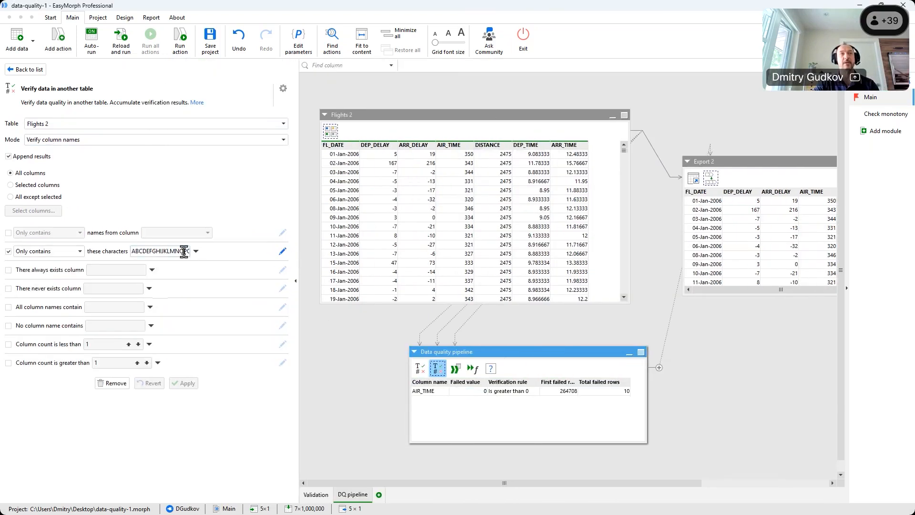
{"action": "left_click_drag", "start_coordinate": [152, 253], "coordinate": [213, 262]}
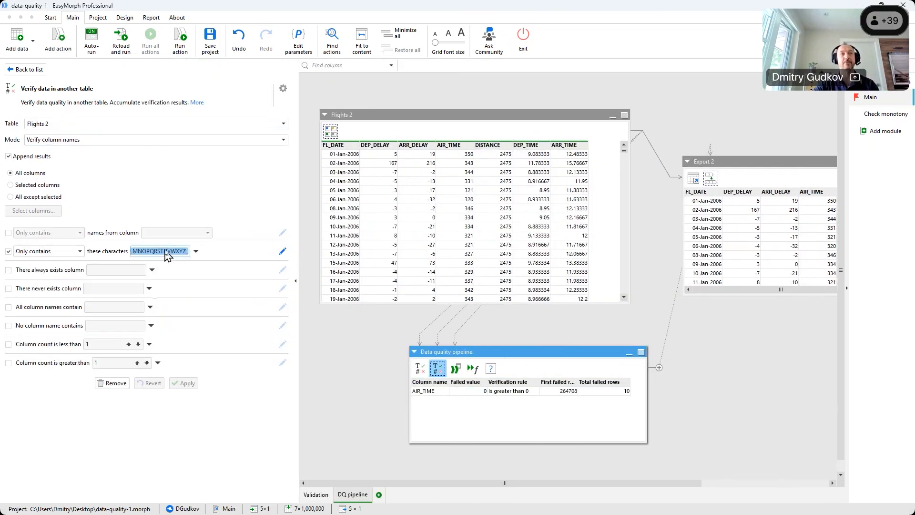
{"action": "left_click", "coordinate": [161, 251]}
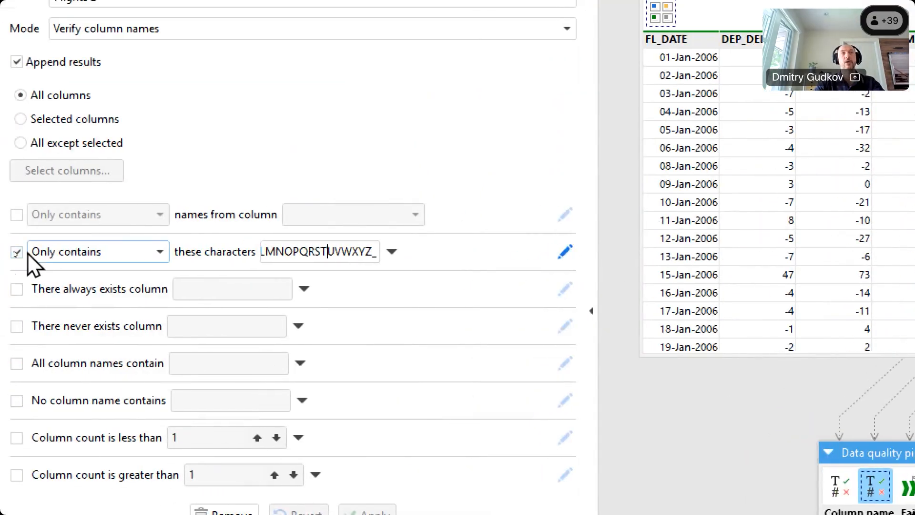
{"action": "left_click_drag", "start_coordinate": [292, 251], "coordinate": [367, 269]}
{"action": "left_click", "coordinate": [316, 250]}
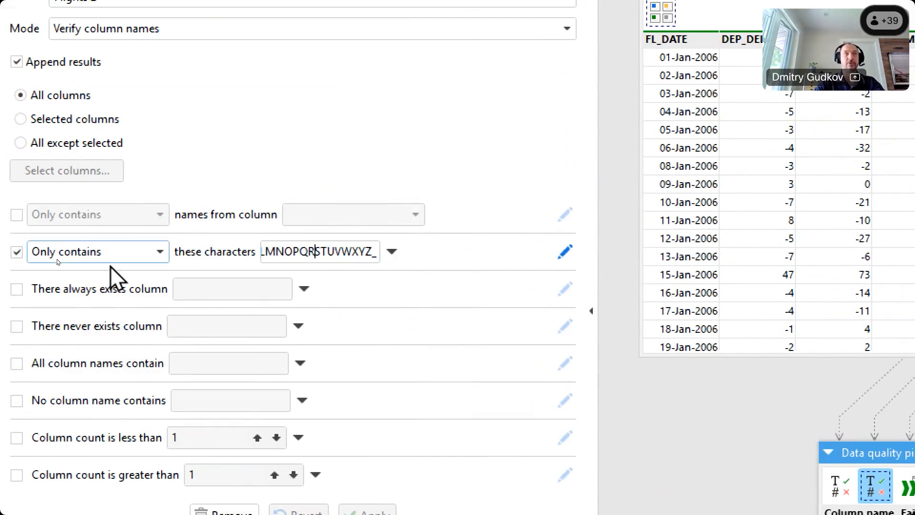
{"action": "left_click", "coordinate": [162, 256]}
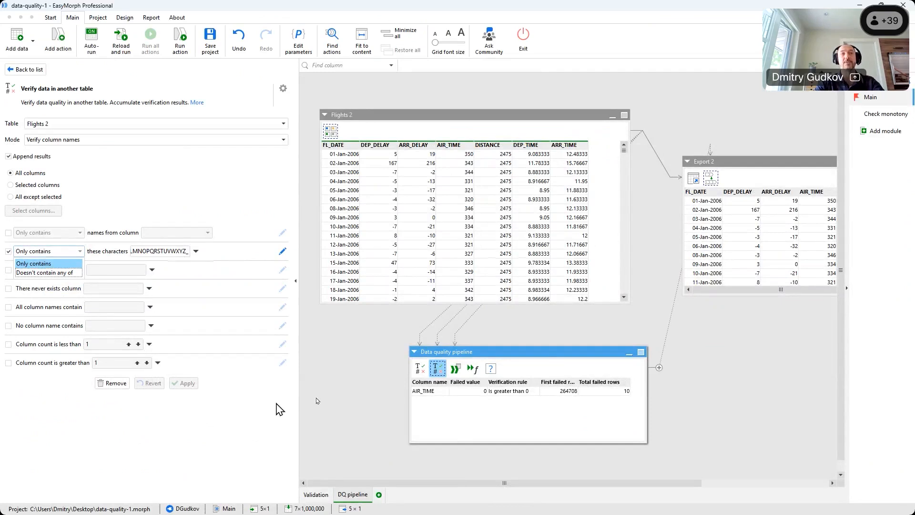
{"action": "left_click", "coordinate": [419, 374]}
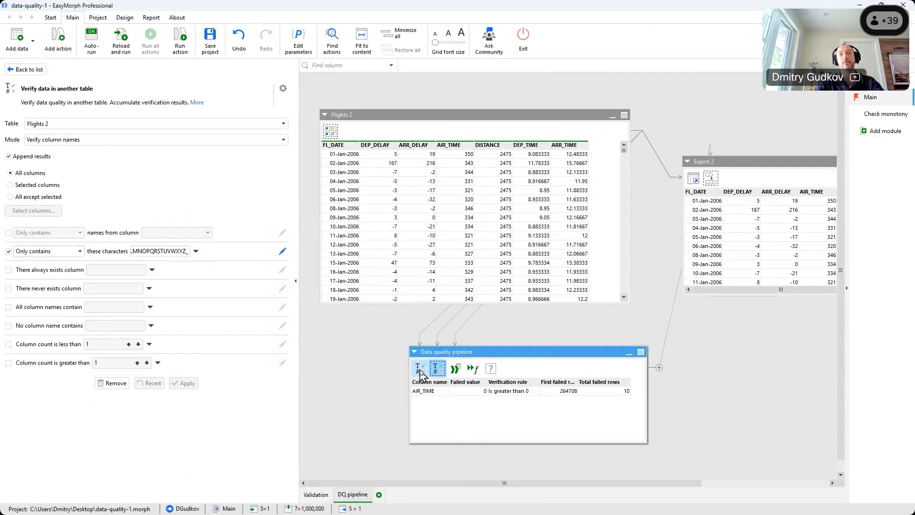
{"action": "left_click", "coordinate": [419, 369]}
{"action": "left_click", "coordinate": [437, 369]}
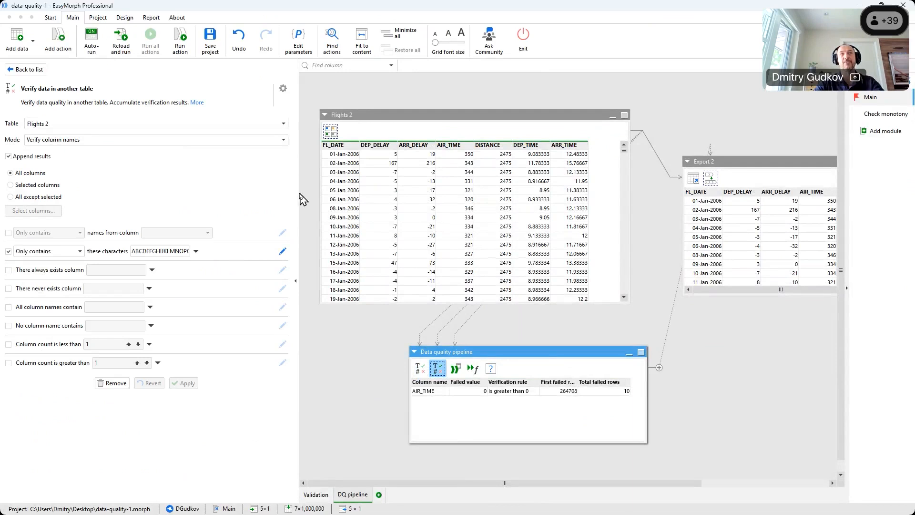
{"action": "left_click_drag", "start_coordinate": [300, 199], "coordinate": [41, 198]}
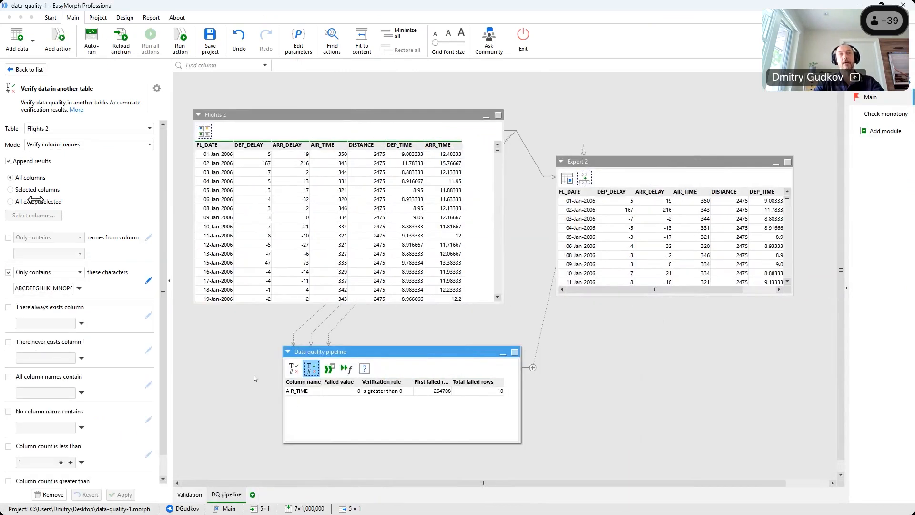
Step: Review how the Call with another table action passes Flights 2 to the Check monotony module, viewing the module and source table
{"action": "left_click", "coordinate": [328, 370]}
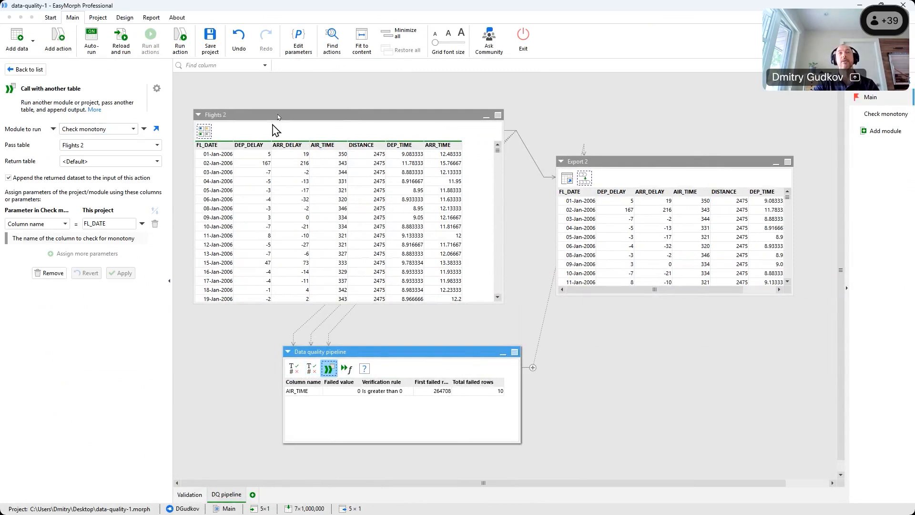
{"action": "left_click", "coordinate": [889, 115]}
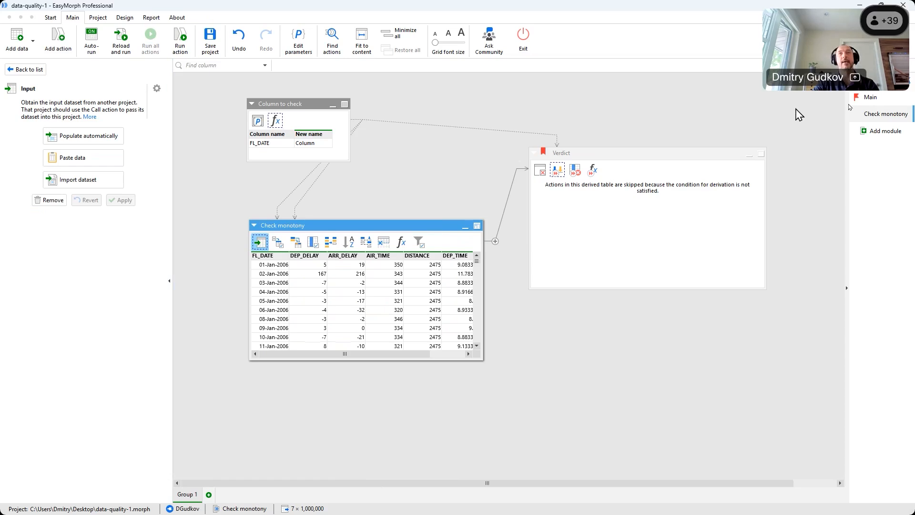
{"action": "left_click", "coordinate": [871, 98]}
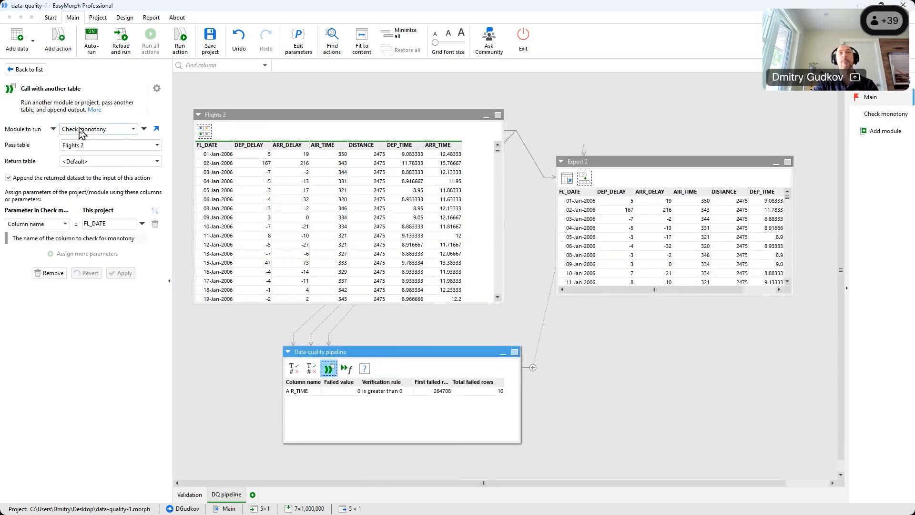
{"action": "left_click", "coordinate": [225, 118]}
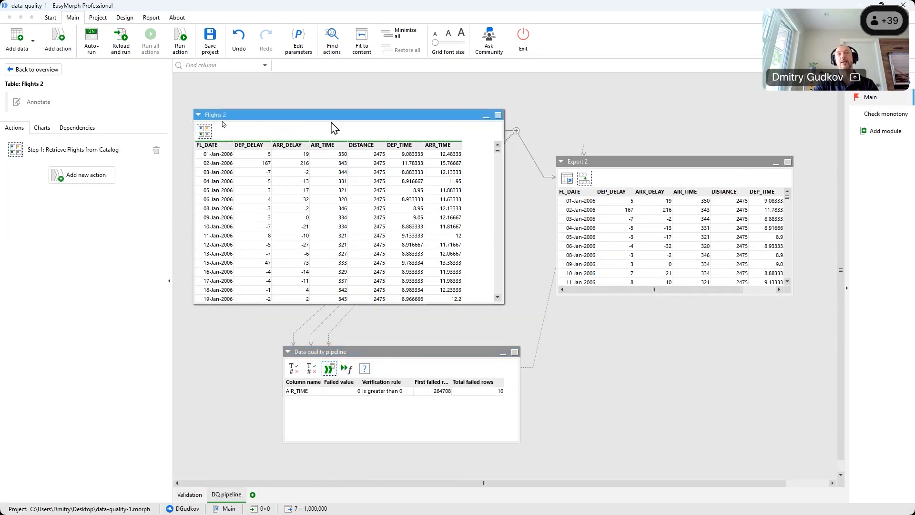
Step: Examine the Check monotony module's actions in order, from the input dataset through column selection, renaming, deduplication and sorting to trimming
{"action": "left_click", "coordinate": [879, 120]}
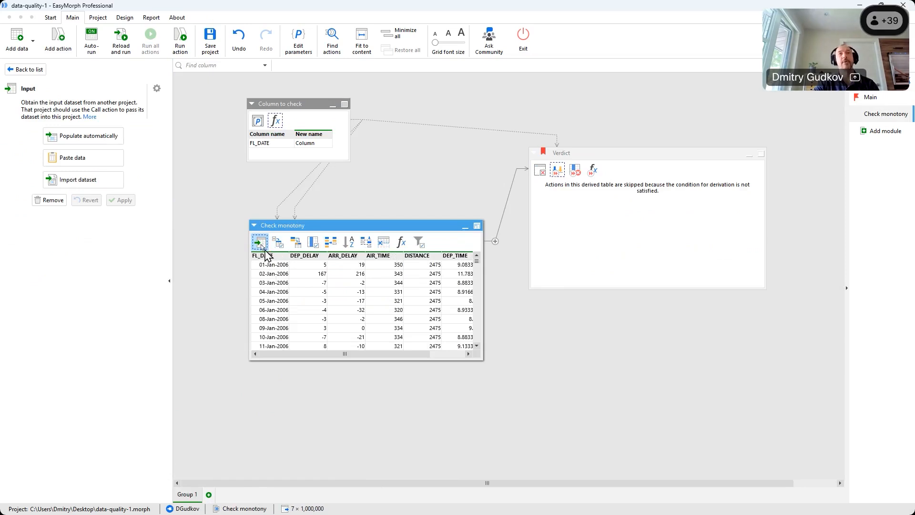
{"action": "left_click", "coordinate": [277, 242]}
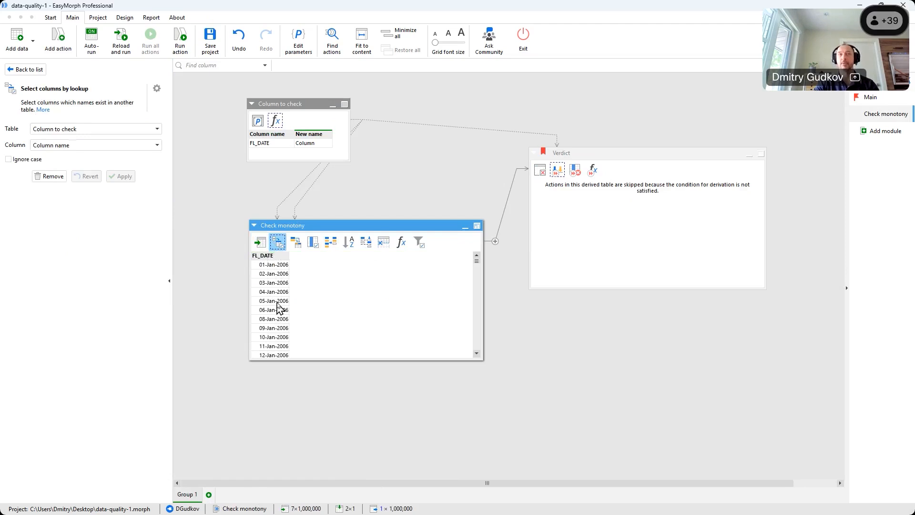
{"action": "left_click", "coordinate": [295, 242]}
{"action": "left_click", "coordinate": [313, 242]}
{"action": "left_click", "coordinate": [330, 243]}
{"action": "left_click", "coordinate": [348, 242]}
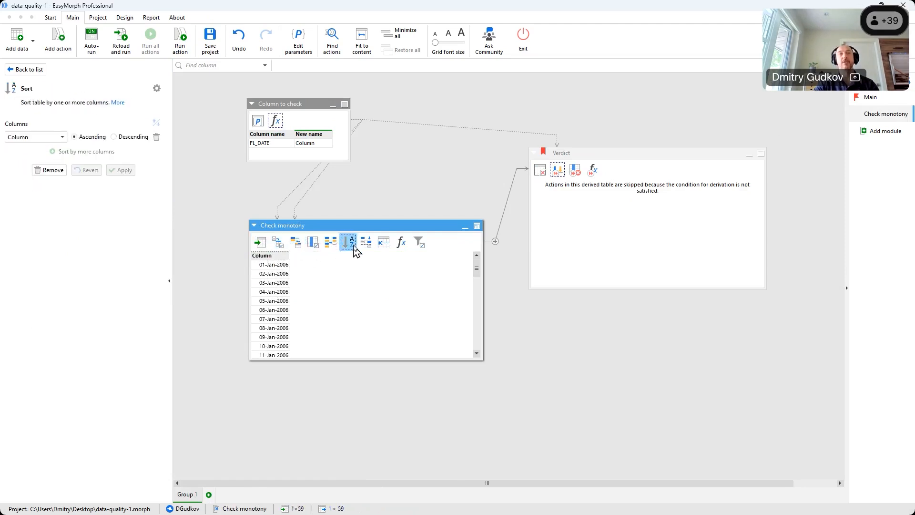
{"action": "left_click", "coordinate": [384, 242]}
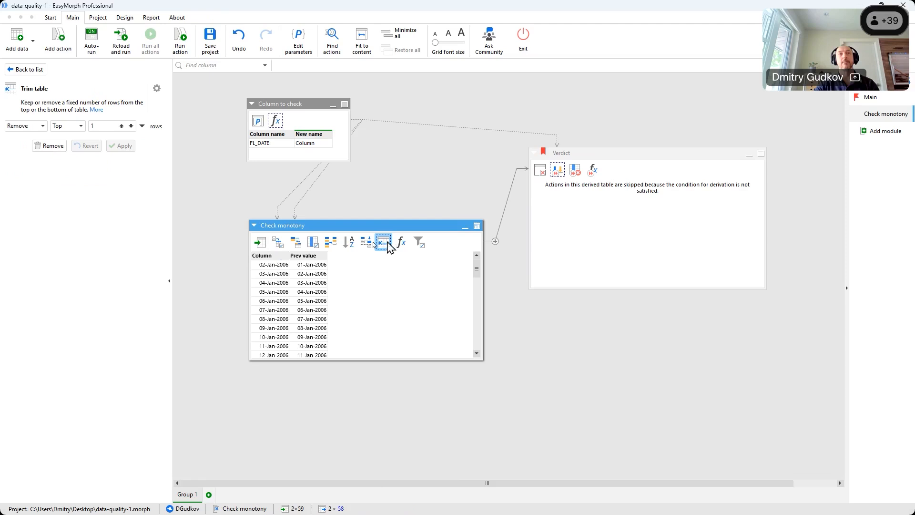
Step: Review the module's Column name parameter and the Check monotony table's shift, trim and Diff filter actions
{"action": "left_click", "coordinate": [225, 222]}
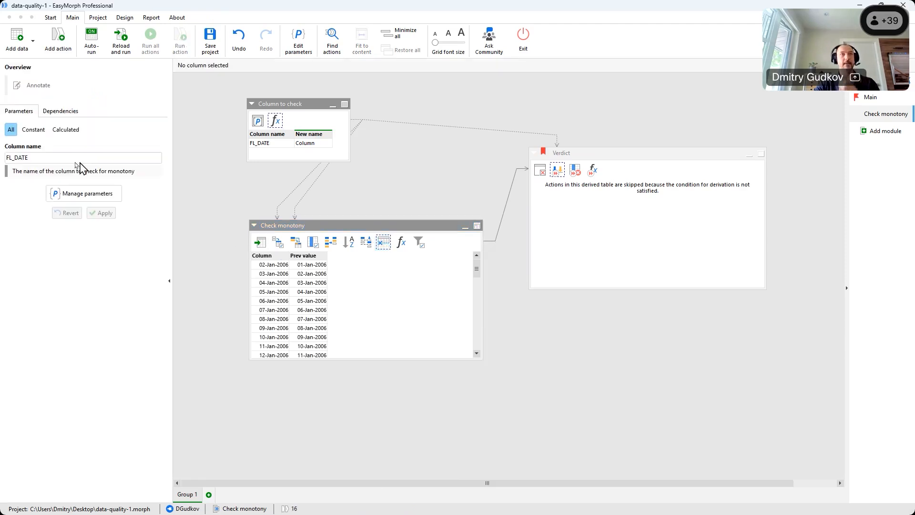
{"action": "double_click", "coordinate": [43, 157]}
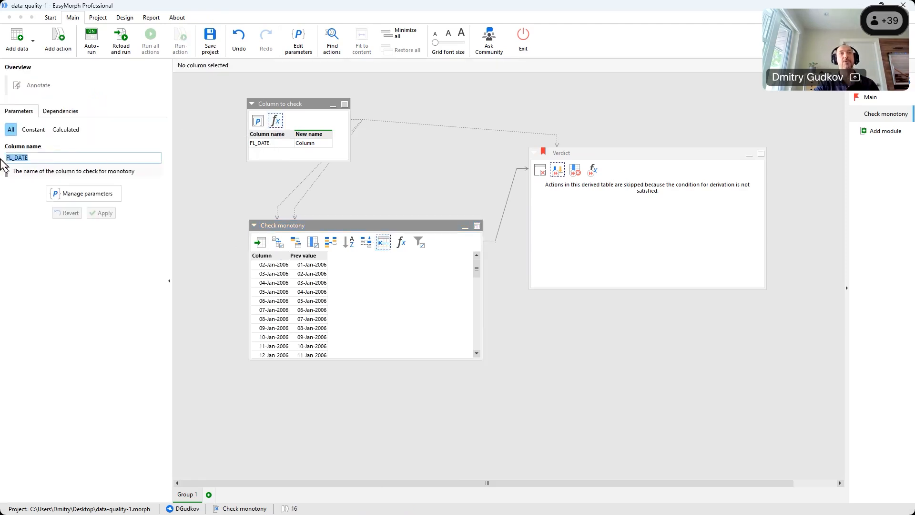
{"action": "left_click", "coordinate": [368, 243]}
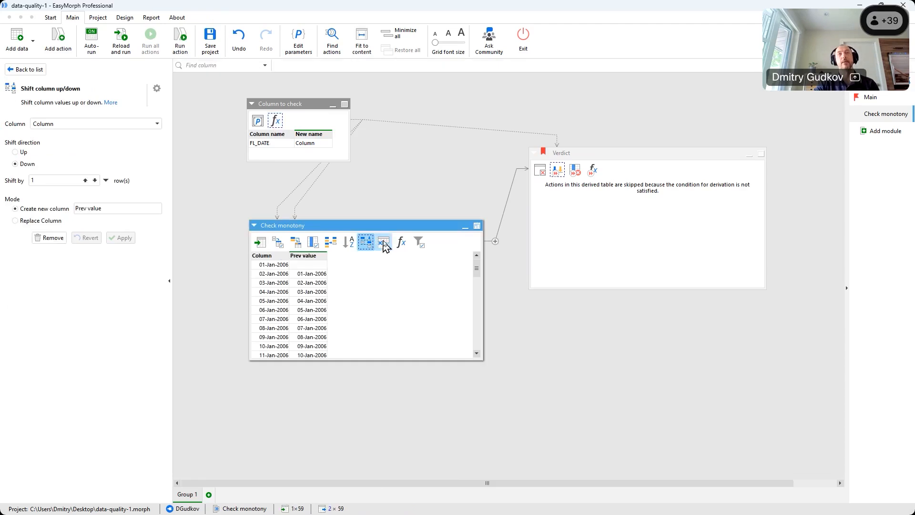
{"action": "left_click", "coordinate": [383, 242]}
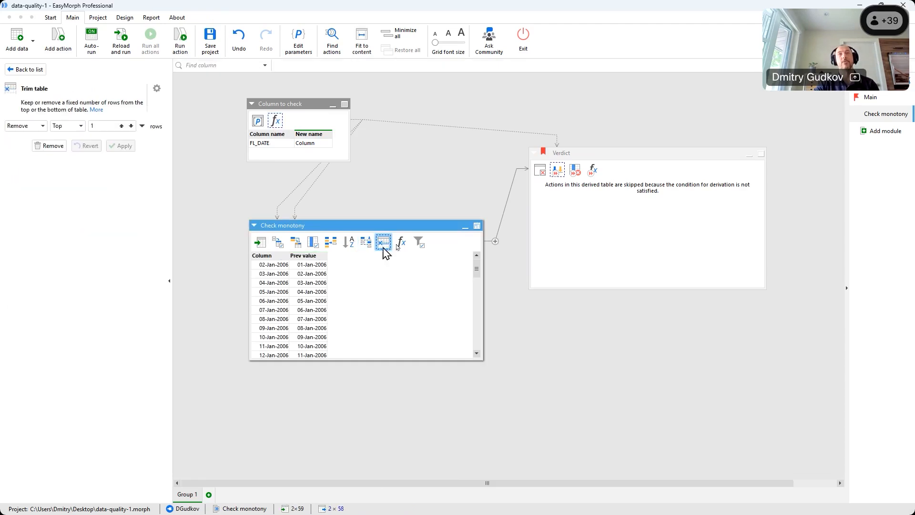
{"action": "left_click", "coordinate": [418, 243]}
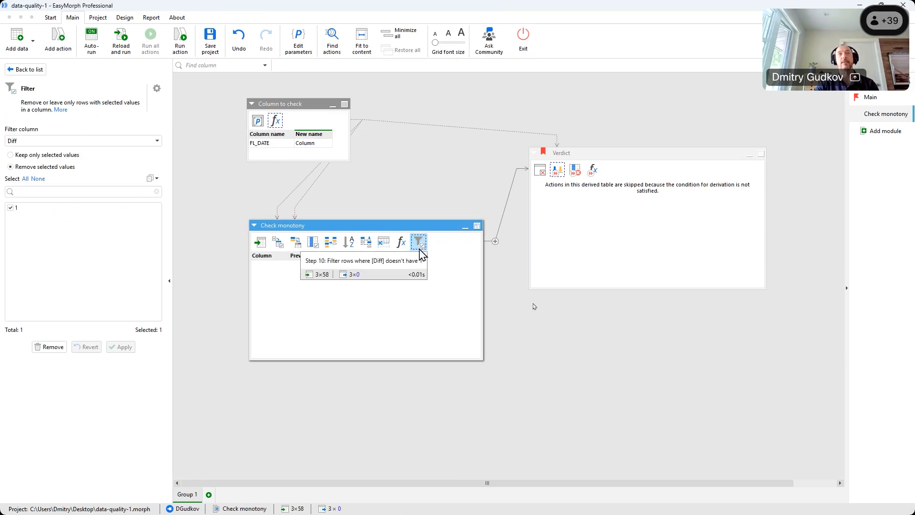
Step: Add a filter to Flights 2 in the Main module that removes the rows with 09-Jan-2006 in FL_DATE
{"action": "left_click", "coordinate": [870, 98]}
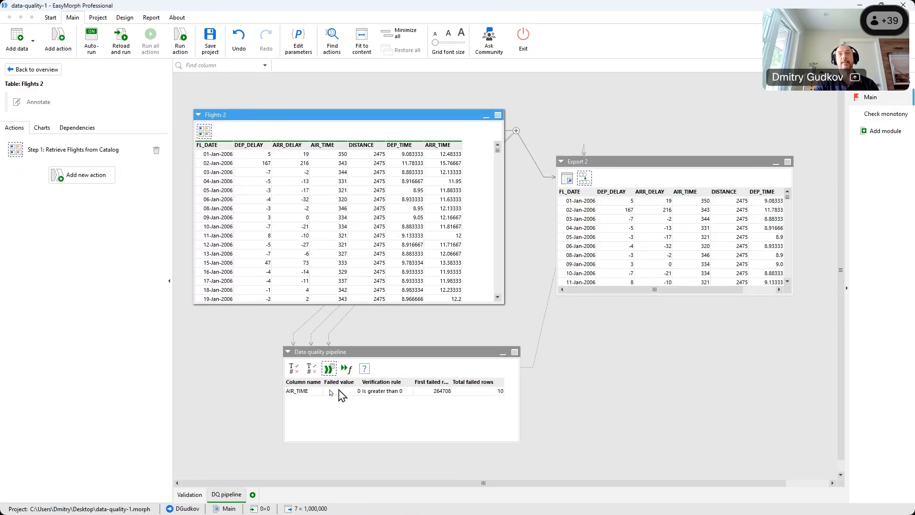
{"action": "left_click", "coordinate": [328, 371]}
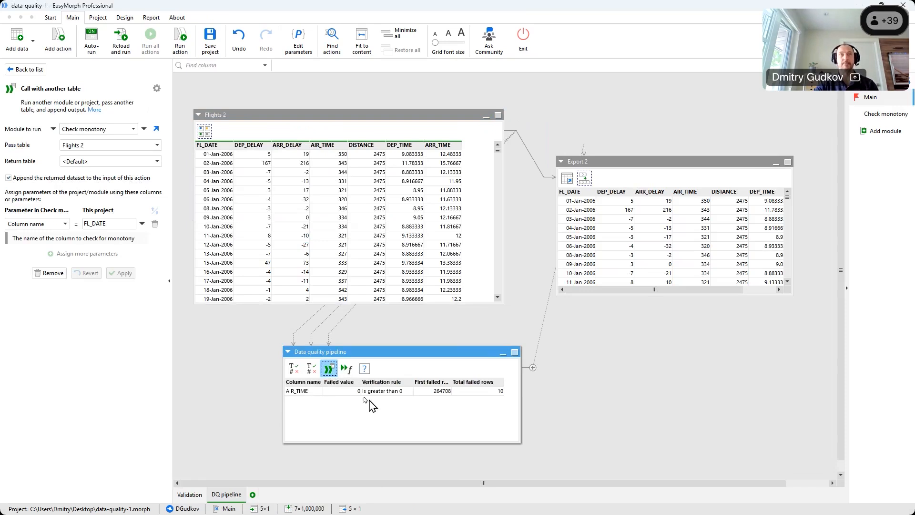
{"action": "left_click", "coordinate": [206, 218]}
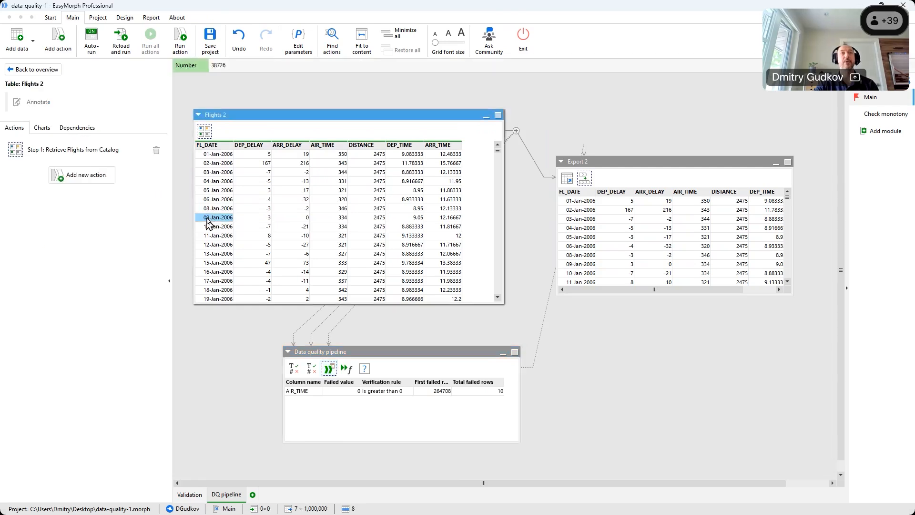
{"action": "right_click", "coordinate": [206, 218]}
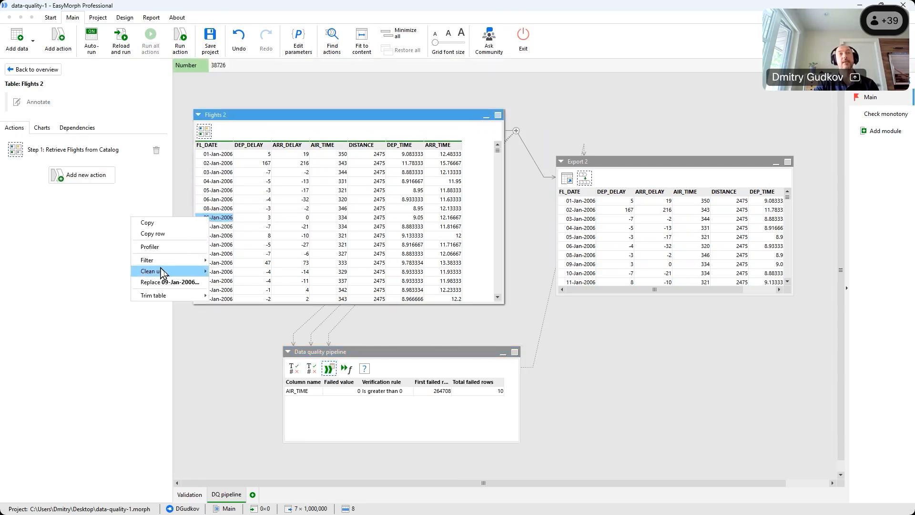
{"action": "mouse_move", "coordinate": [159, 259]}
{"action": "left_click", "coordinate": [91, 273]}
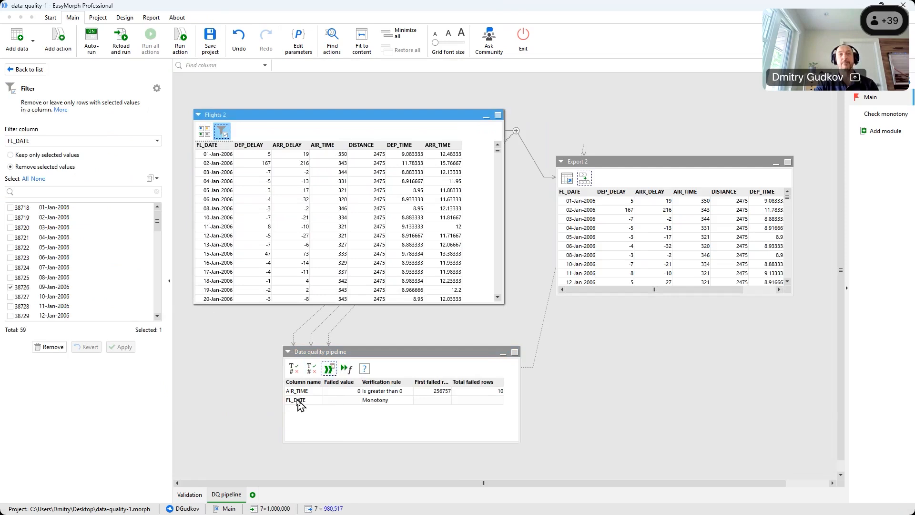
Step: Inspect the FL_DATE row in the Data quality pipeline results and repopulate the Check monotony module's input automatically
{"action": "left_click", "coordinate": [298, 402]}
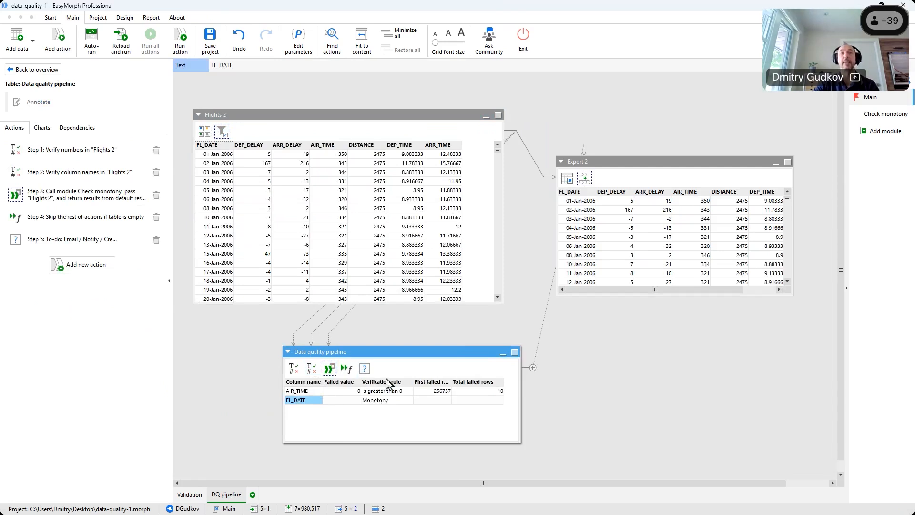
{"action": "left_click", "coordinate": [386, 401]}
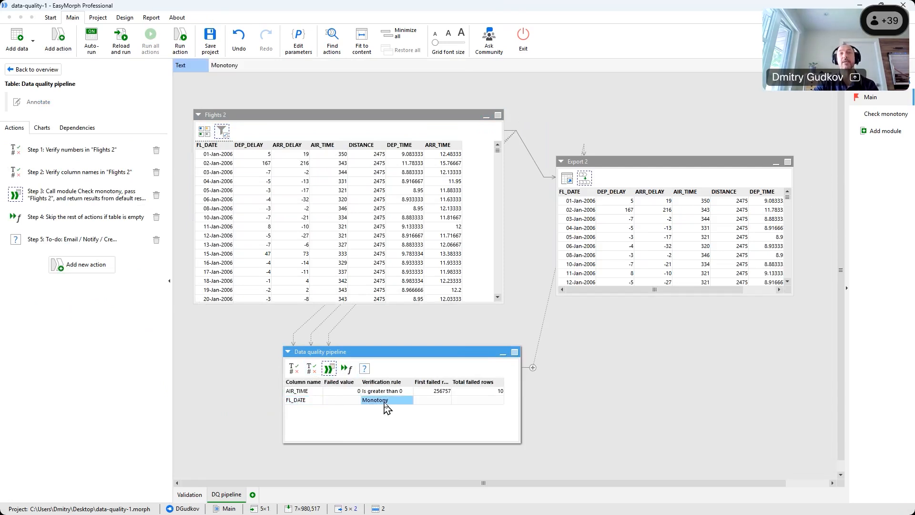
{"action": "left_click", "coordinate": [871, 115]}
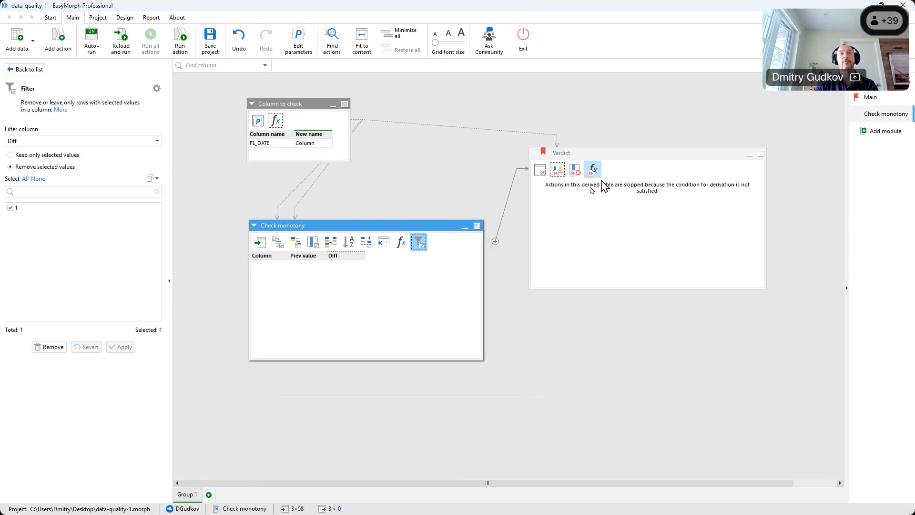
{"action": "left_click", "coordinate": [260, 241]}
{"action": "left_click", "coordinate": [89, 137]}
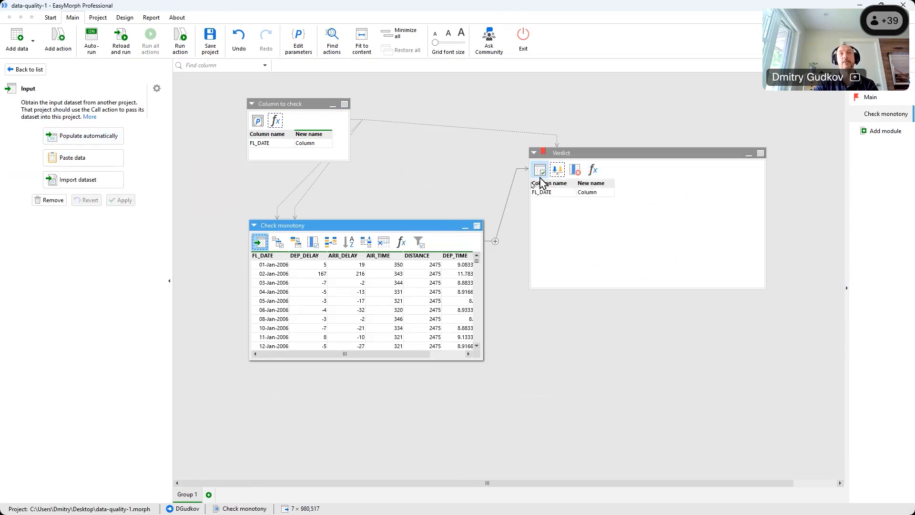
Step: Step through the shift, trim, Diff calculation and filter actions of Check monotony to trace the date gap
{"action": "left_click", "coordinate": [365, 242]}
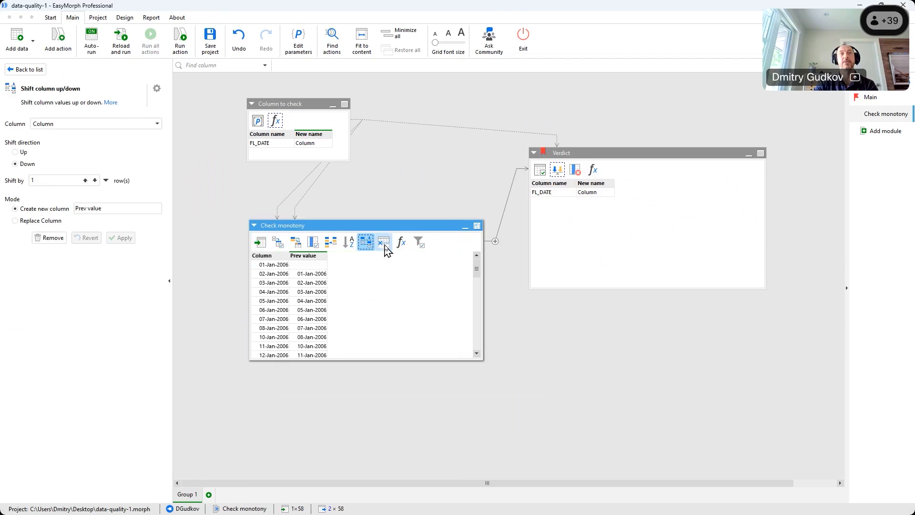
{"action": "left_click", "coordinate": [385, 246]}
{"action": "left_click", "coordinate": [402, 244]}
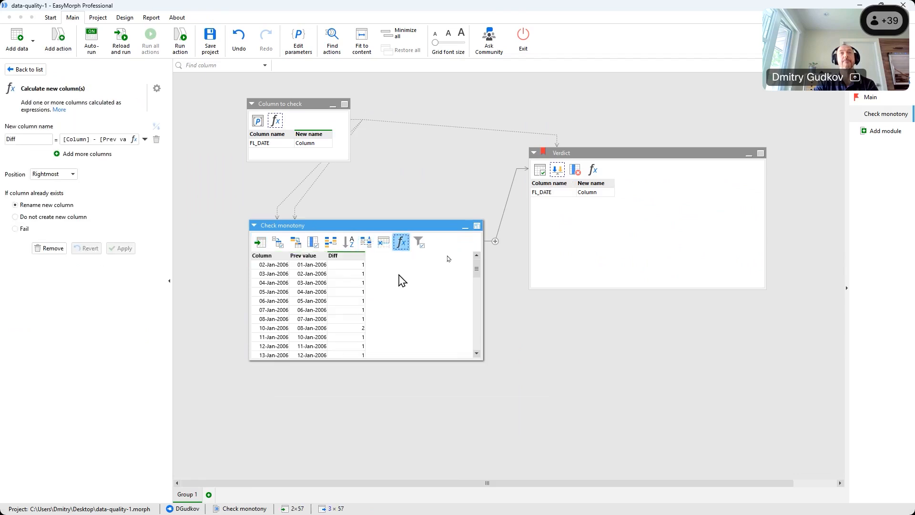
{"action": "left_click", "coordinate": [419, 244]}
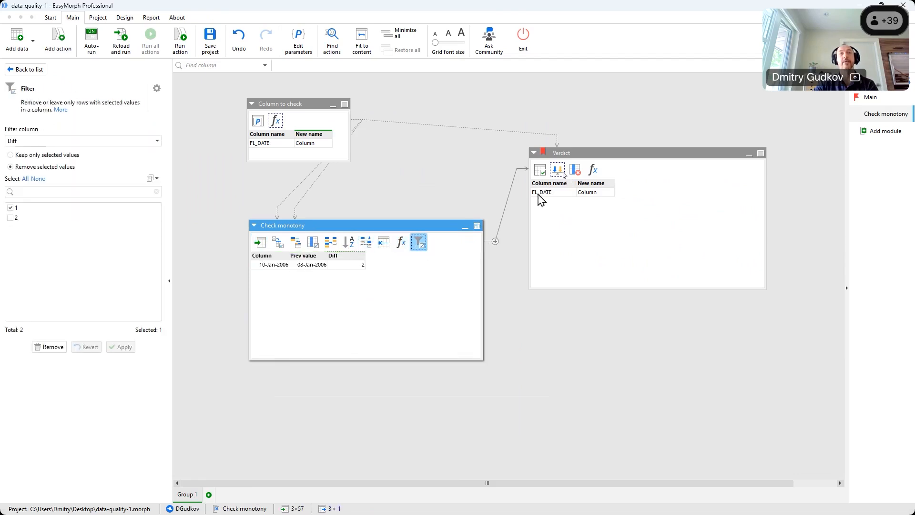
Step: Review how the Verdict table's actions produce the Monotony verification rule, and return to the Main module
{"action": "left_click", "coordinate": [560, 172]}
{"action": "left_click", "coordinate": [575, 171]}
{"action": "left_click", "coordinate": [593, 169]}
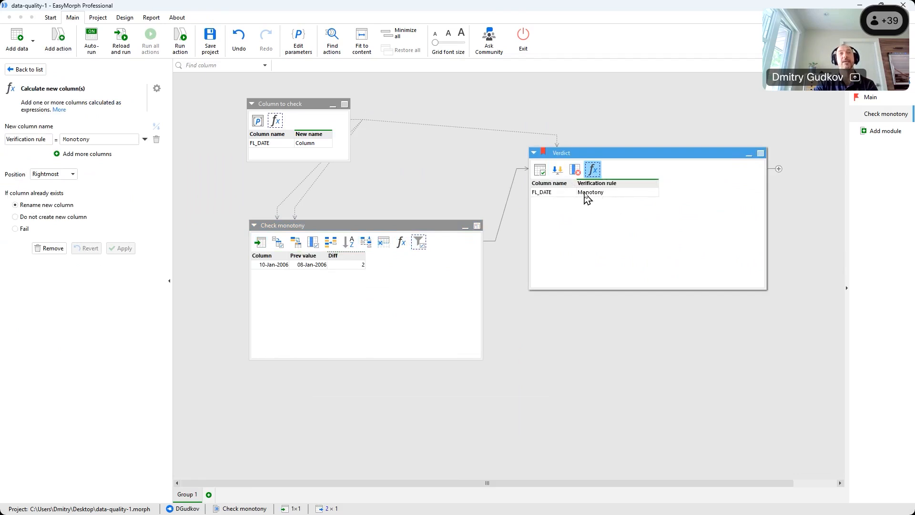
{"action": "left_click", "coordinate": [871, 99]}
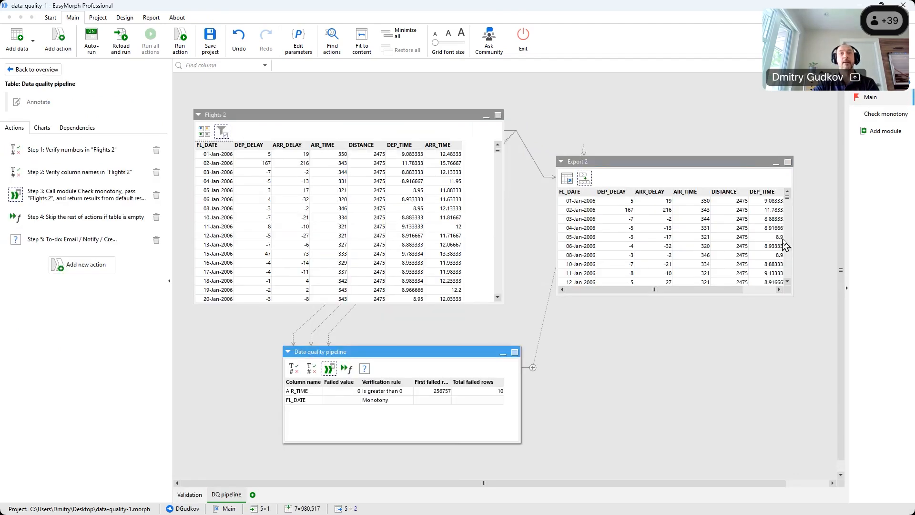
Step: View the full action list of the Check monotony table and the module's parameter overview
{"action": "left_click", "coordinate": [884, 114]}
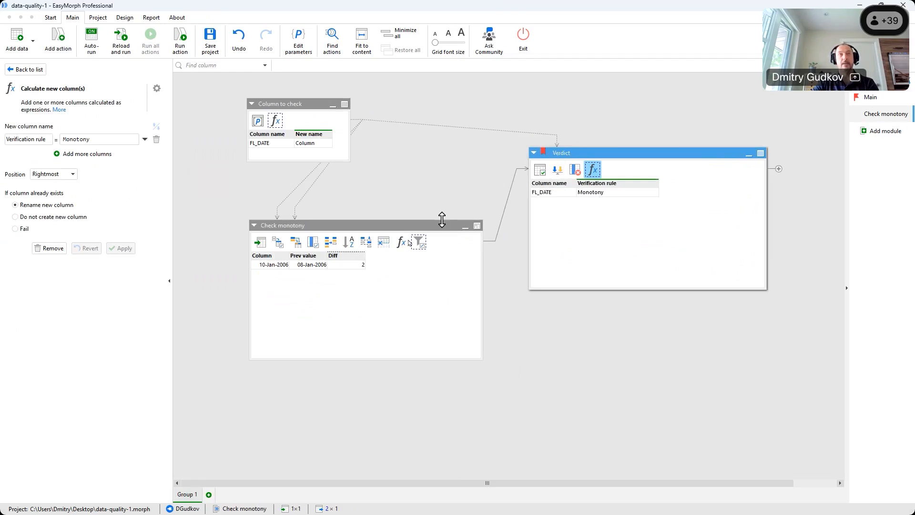
{"action": "left_click", "coordinate": [374, 228]}
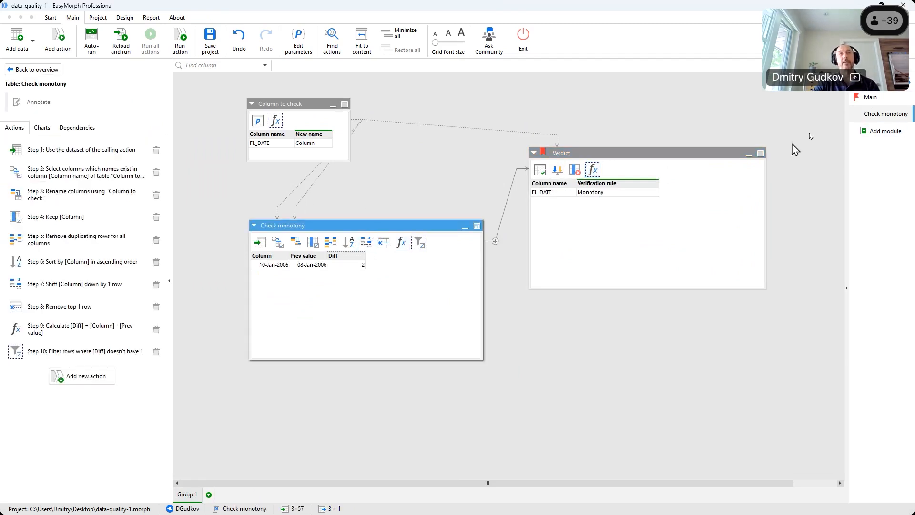
{"action": "left_click", "coordinate": [218, 192]}
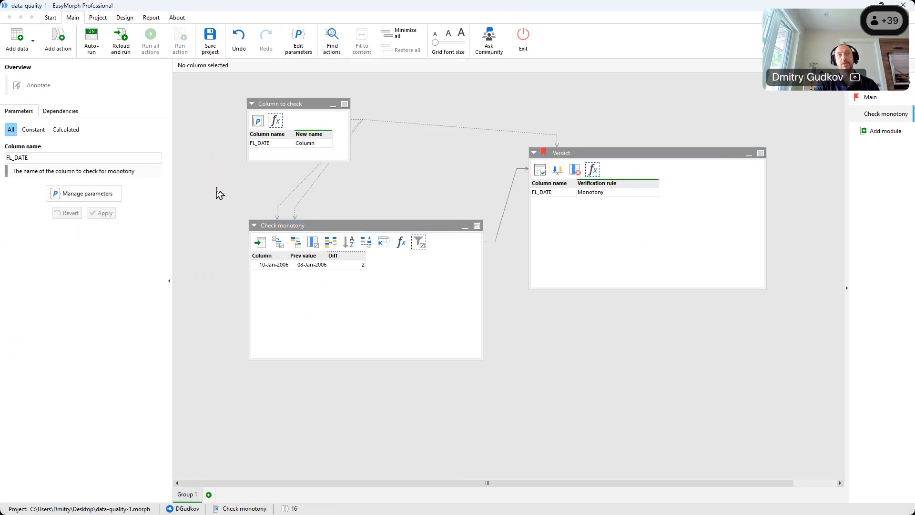
Step: Open the Column name parameter in the parameter editor, comparing the simple and advanced modes
{"action": "left_click", "coordinate": [77, 199]}
{"action": "left_click_drag", "start_coordinate": [338, 127], "coordinate": [338, 131]}
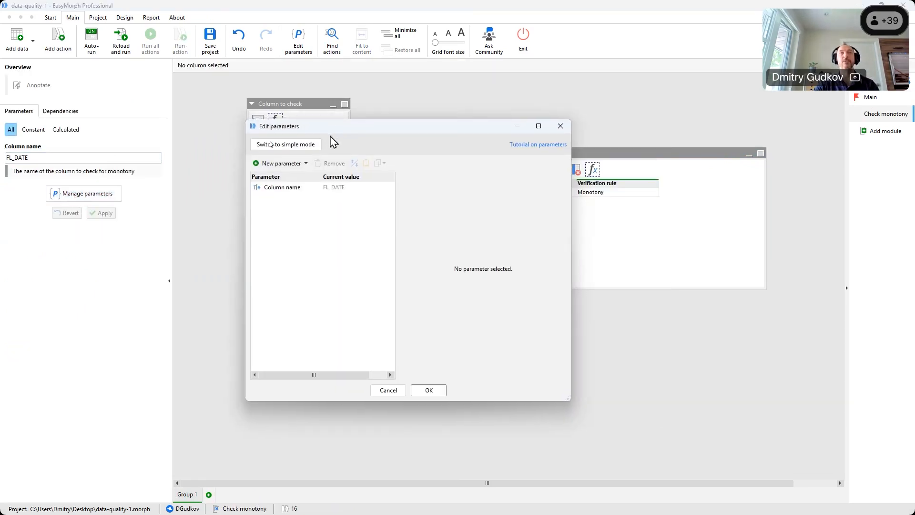
{"action": "left_click", "coordinate": [269, 149]}
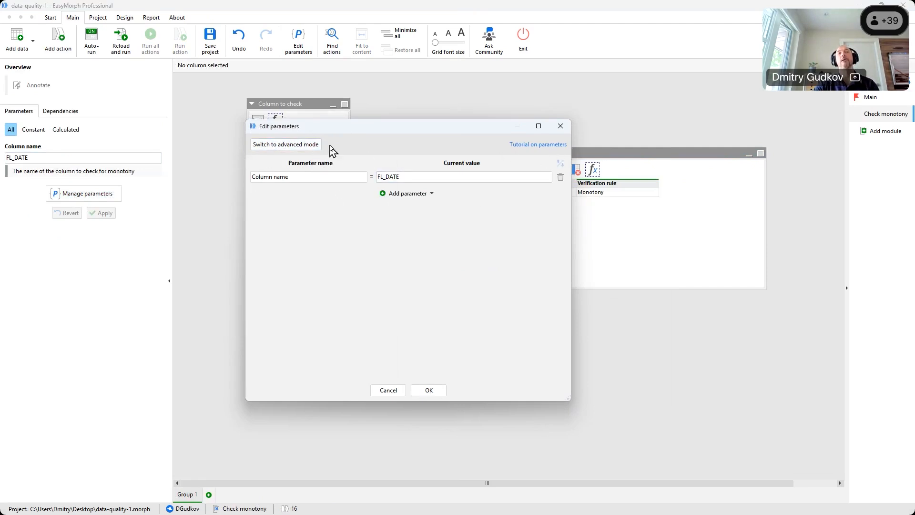
{"action": "left_click", "coordinate": [291, 151]}
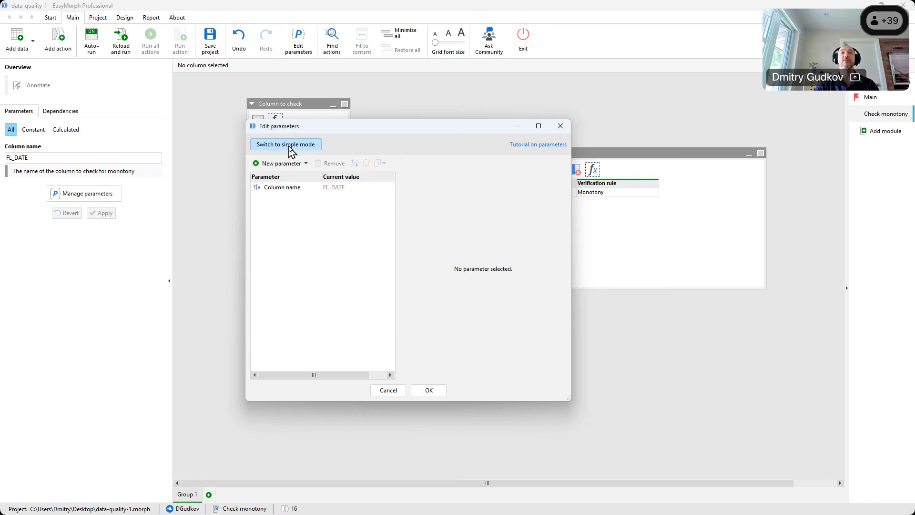
{"action": "left_click", "coordinate": [279, 188]}
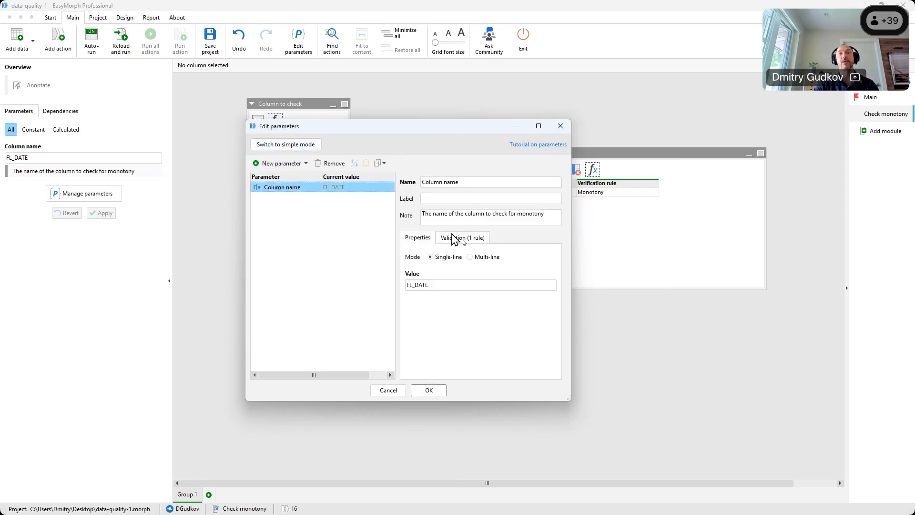
Step: Examine the Column name parameter's validation rule, focusing on its isempty condition and error message, and close the parameter editor
{"action": "left_click", "coordinate": [465, 238]}
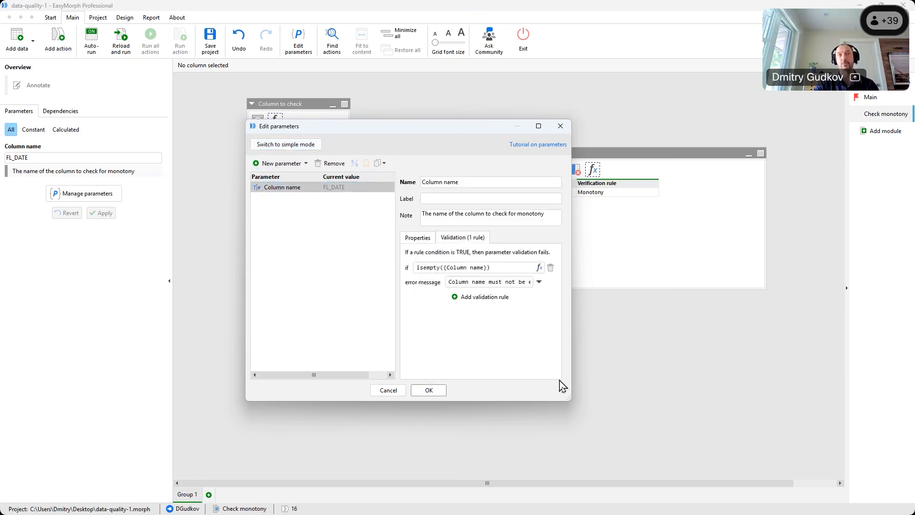
{"action": "left_click_drag", "start_coordinate": [567, 397], "coordinate": [725, 390]}
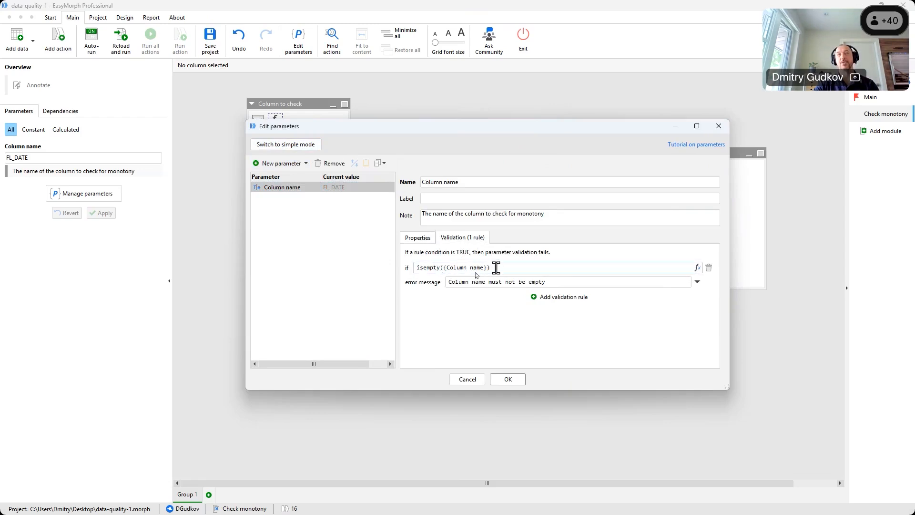
{"action": "left_click_drag", "start_coordinate": [513, 266], "coordinate": [405, 271]}
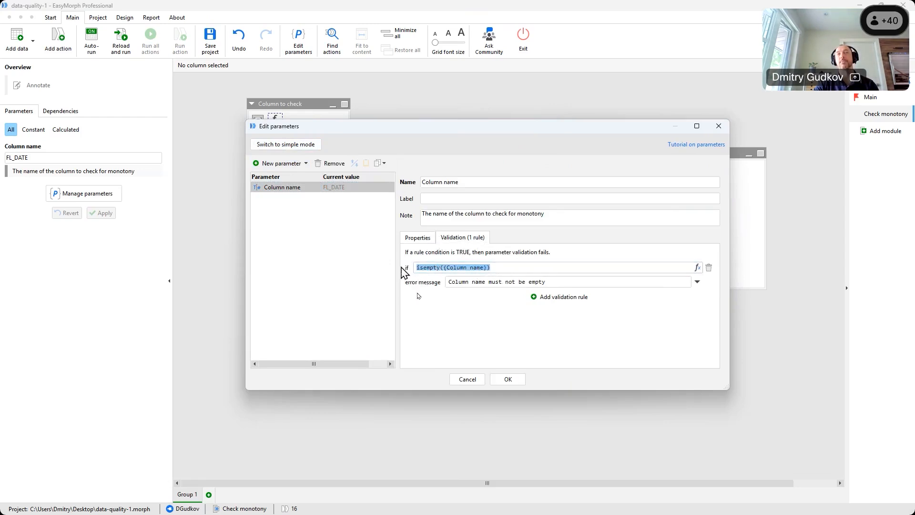
{"action": "left_click", "coordinate": [494, 267]}
{"action": "left_click_drag", "start_coordinate": [561, 282], "coordinate": [424, 296]}
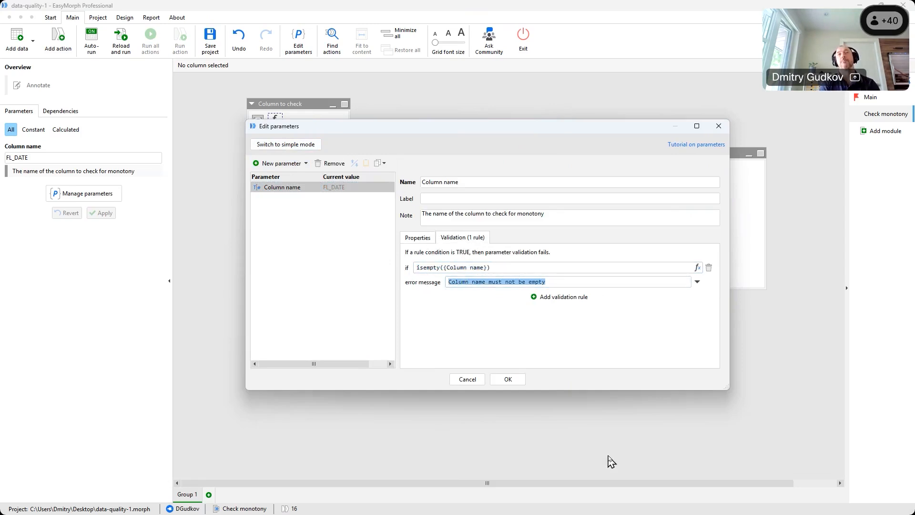
{"action": "left_click", "coordinate": [728, 126]}
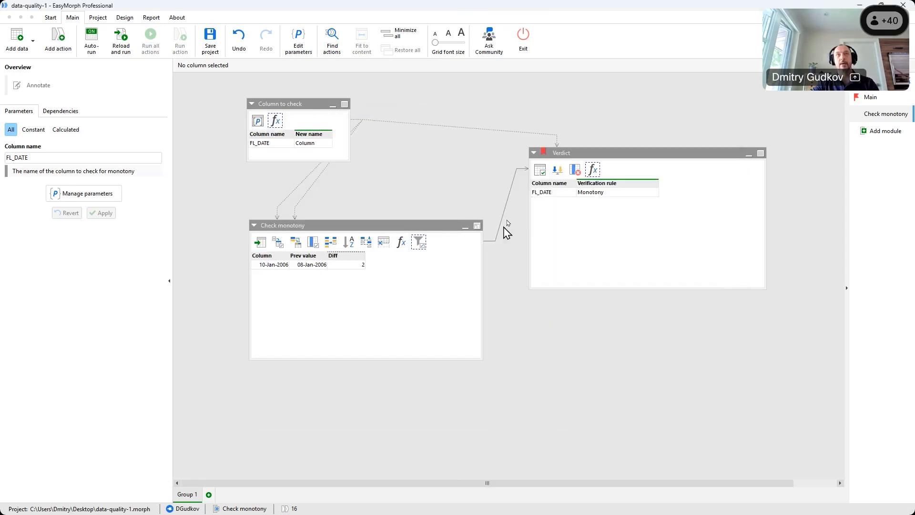
Step: Return to the Main module's data quality pipeline and switch to the webinar slides in Google Docs
{"action": "left_click", "coordinate": [871, 99]}
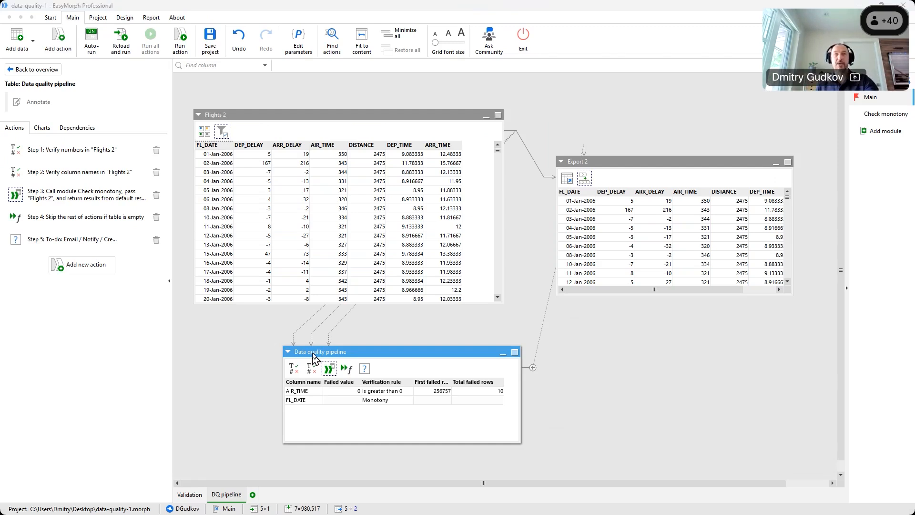
{"action": "key", "text": "alt+Tab"}
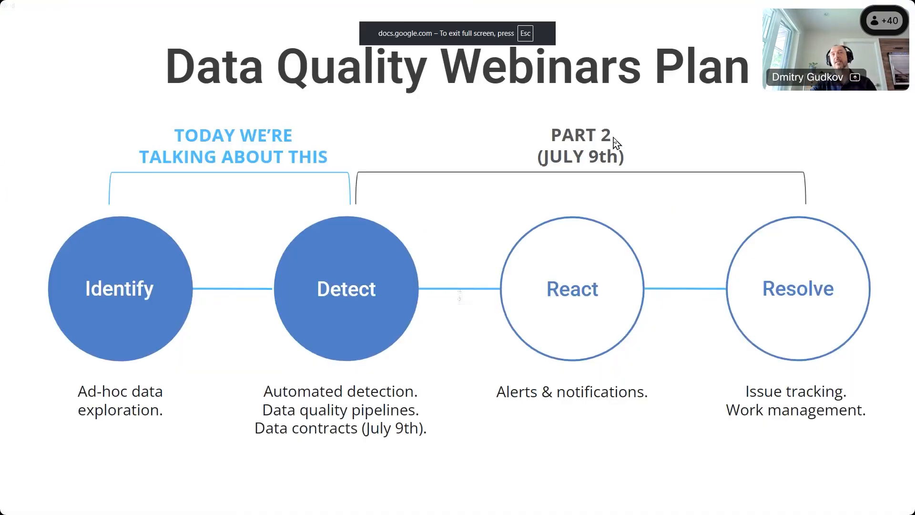